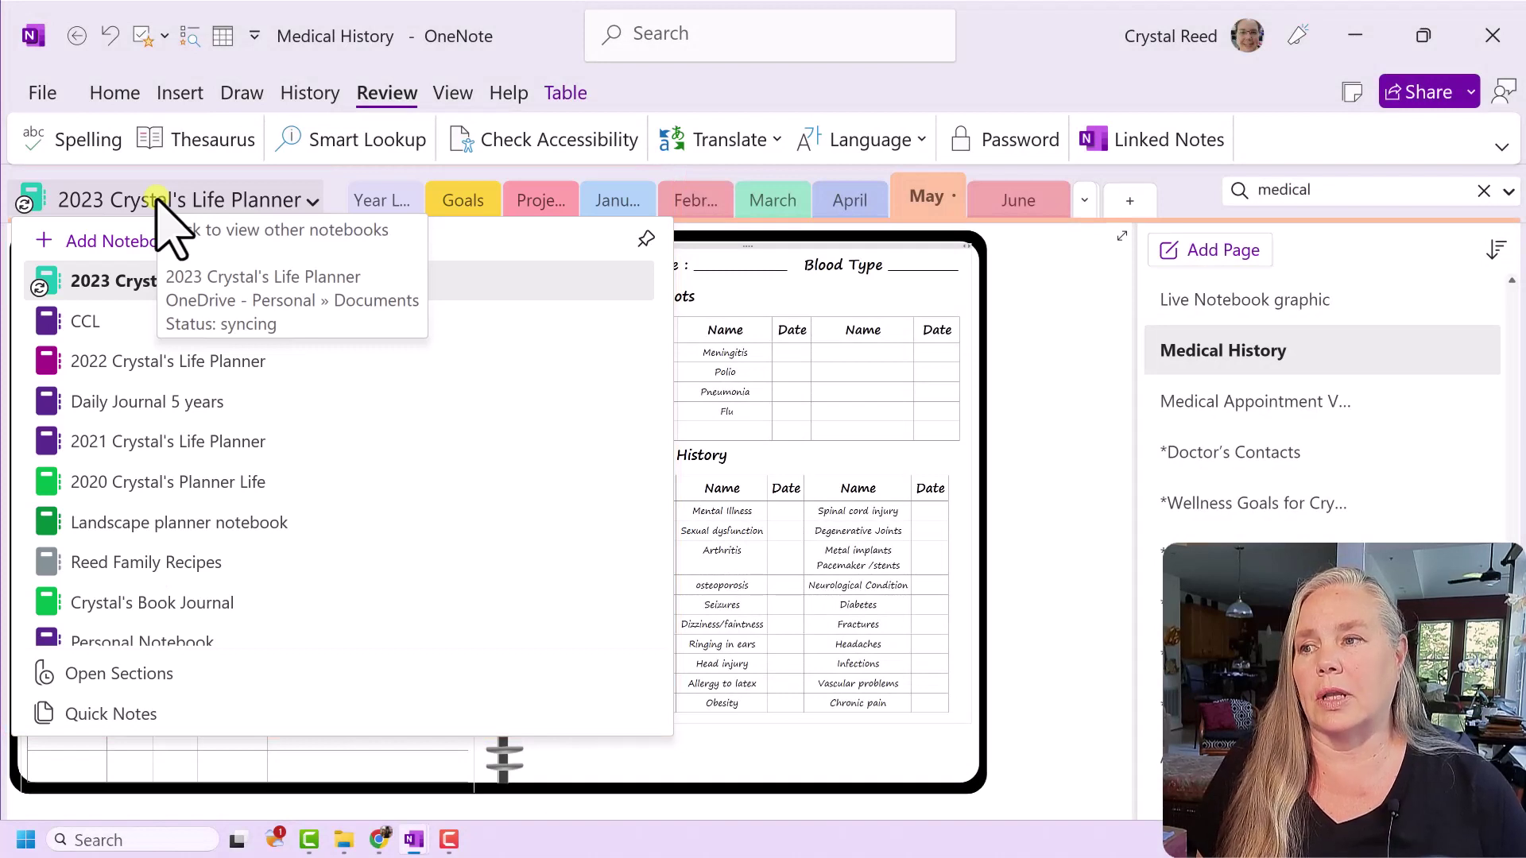
# Create a notebook named "Medical Health and Wellness" in OneDrive - Personal without inviting anyone to share it.
pyautogui.scroll(-3, 136, 470)
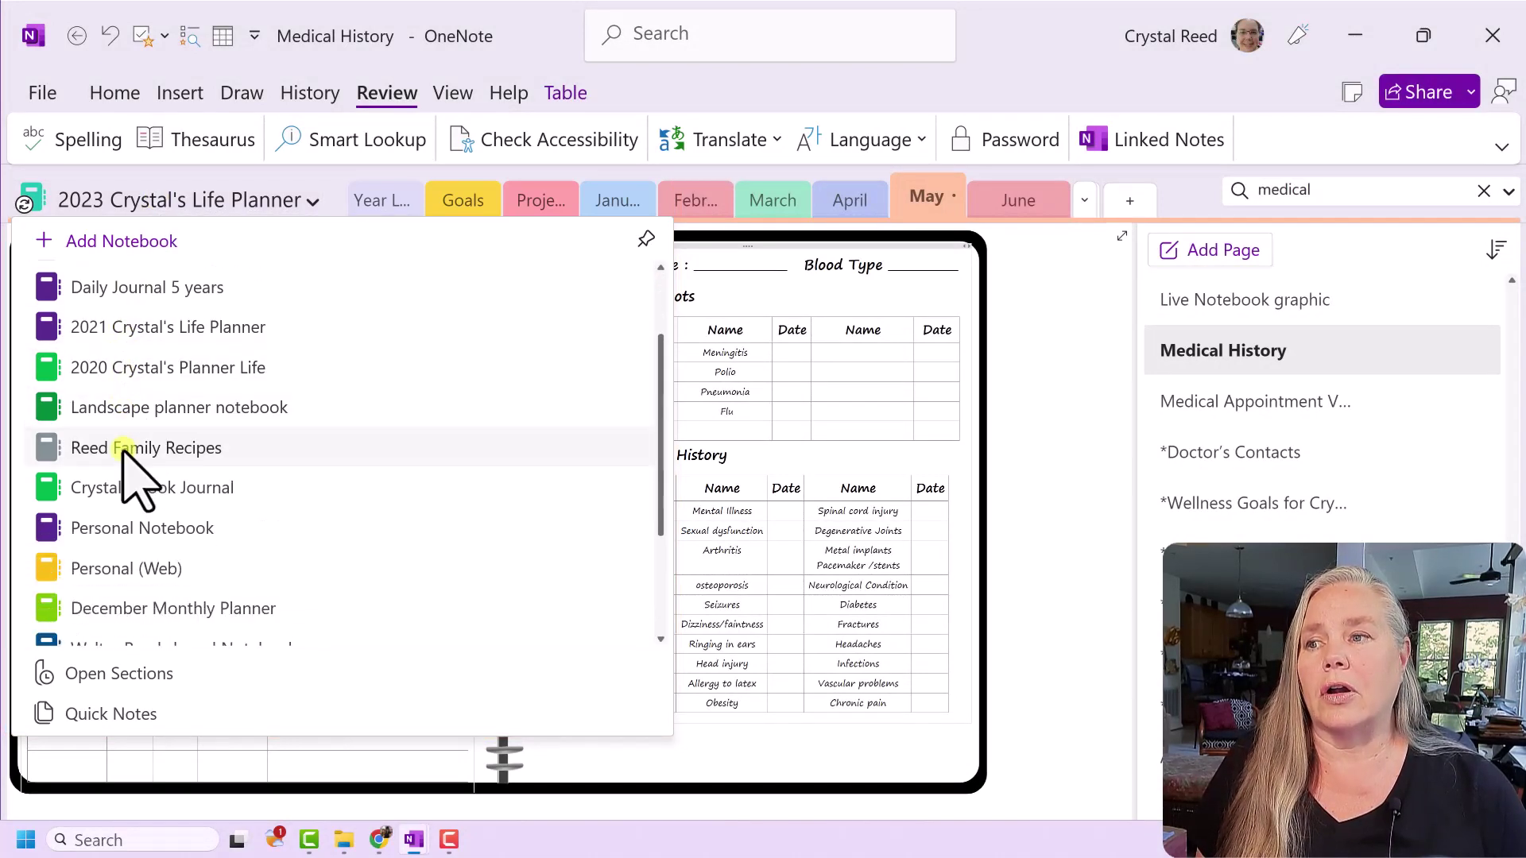
pyautogui.scroll(-3, 136, 469)
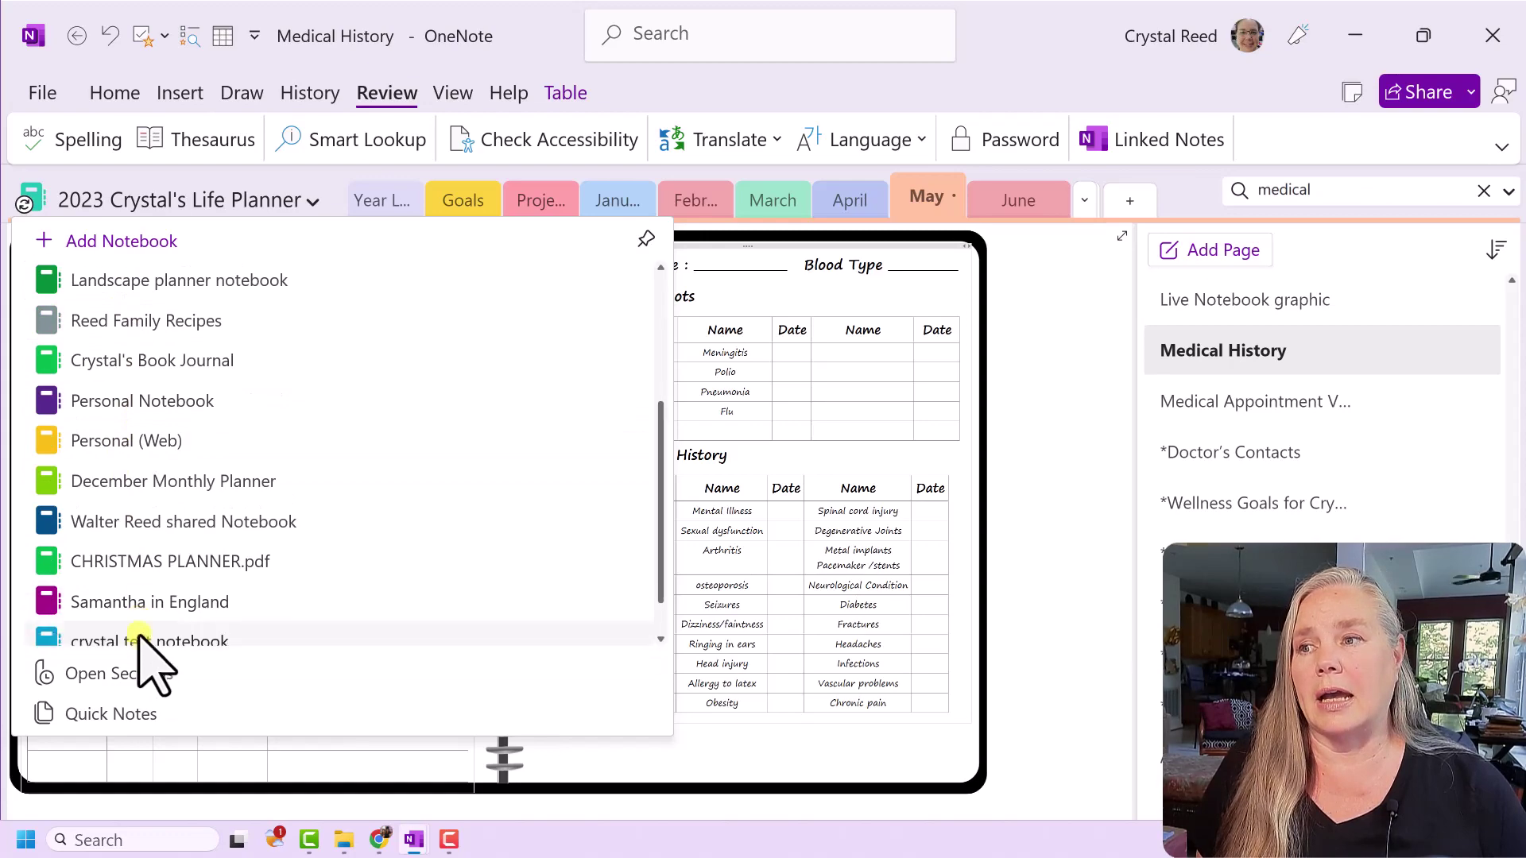
pyautogui.scroll(-1, 167, 552)
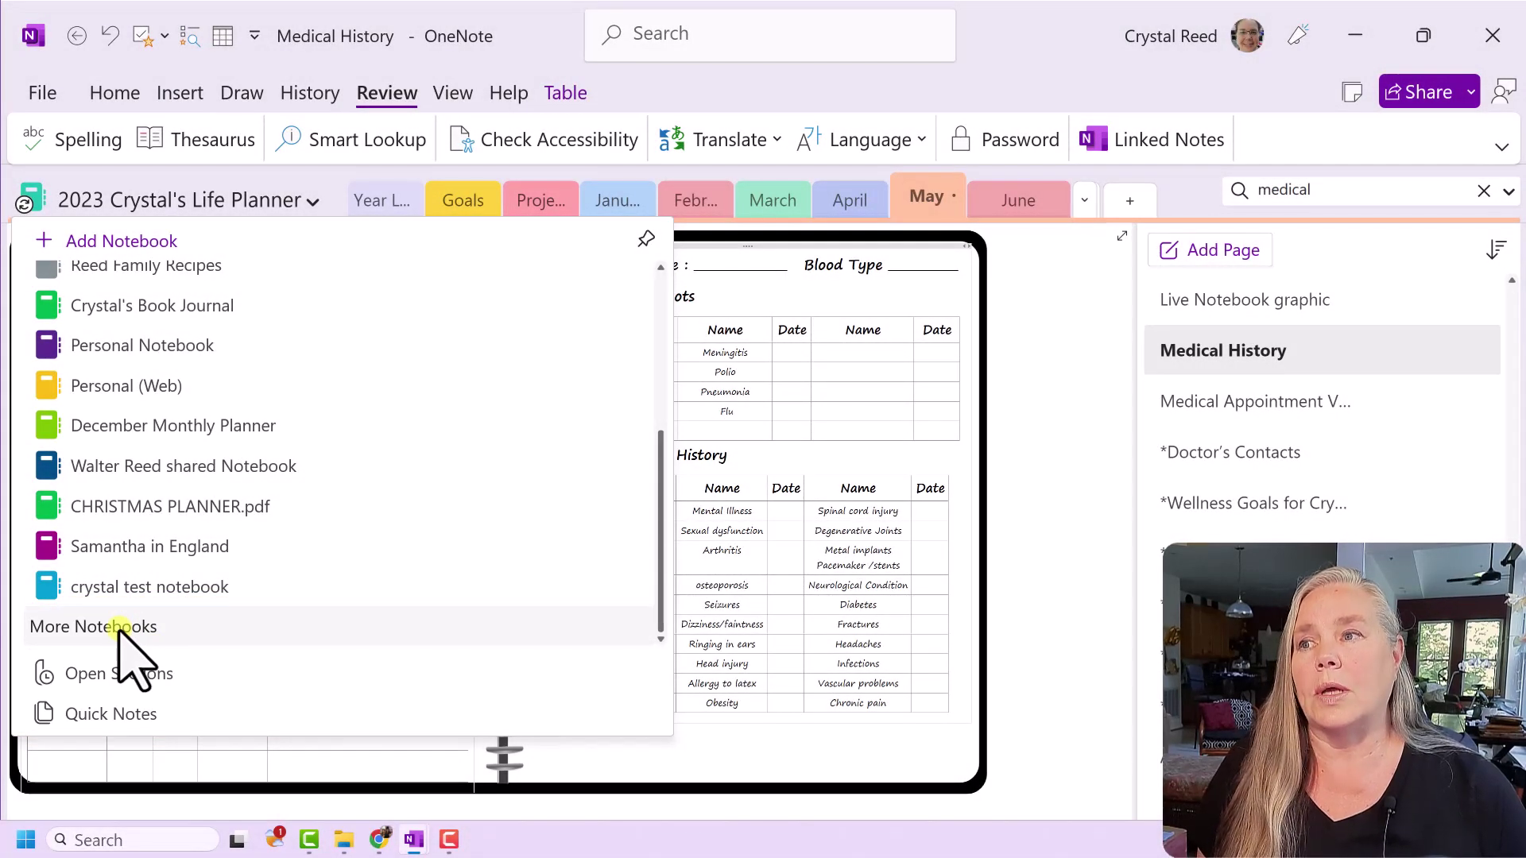
pyautogui.scroll(5, 123, 635)
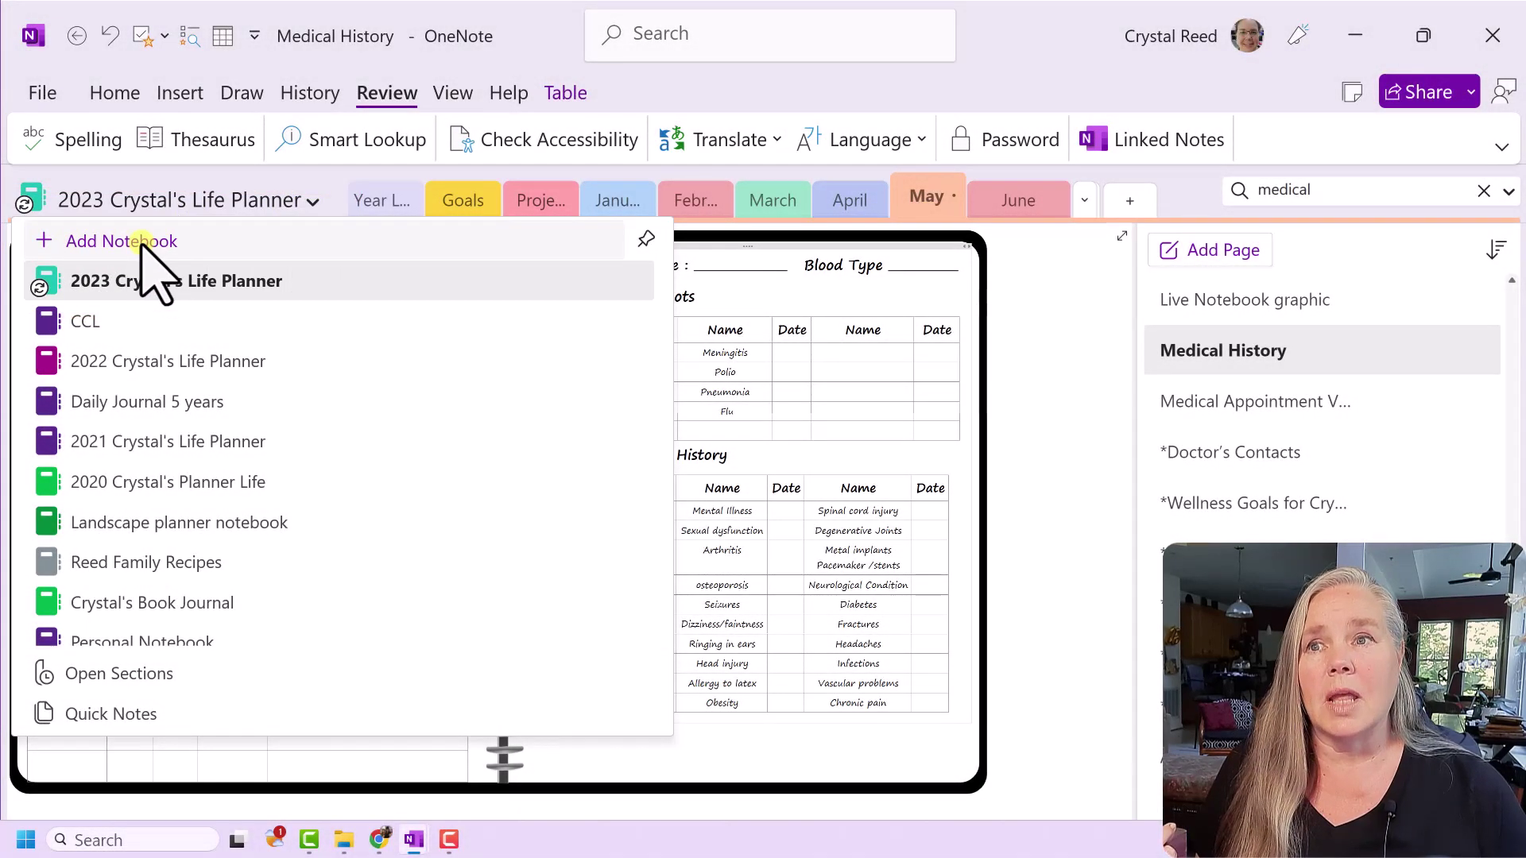
pyautogui.click(143, 242)
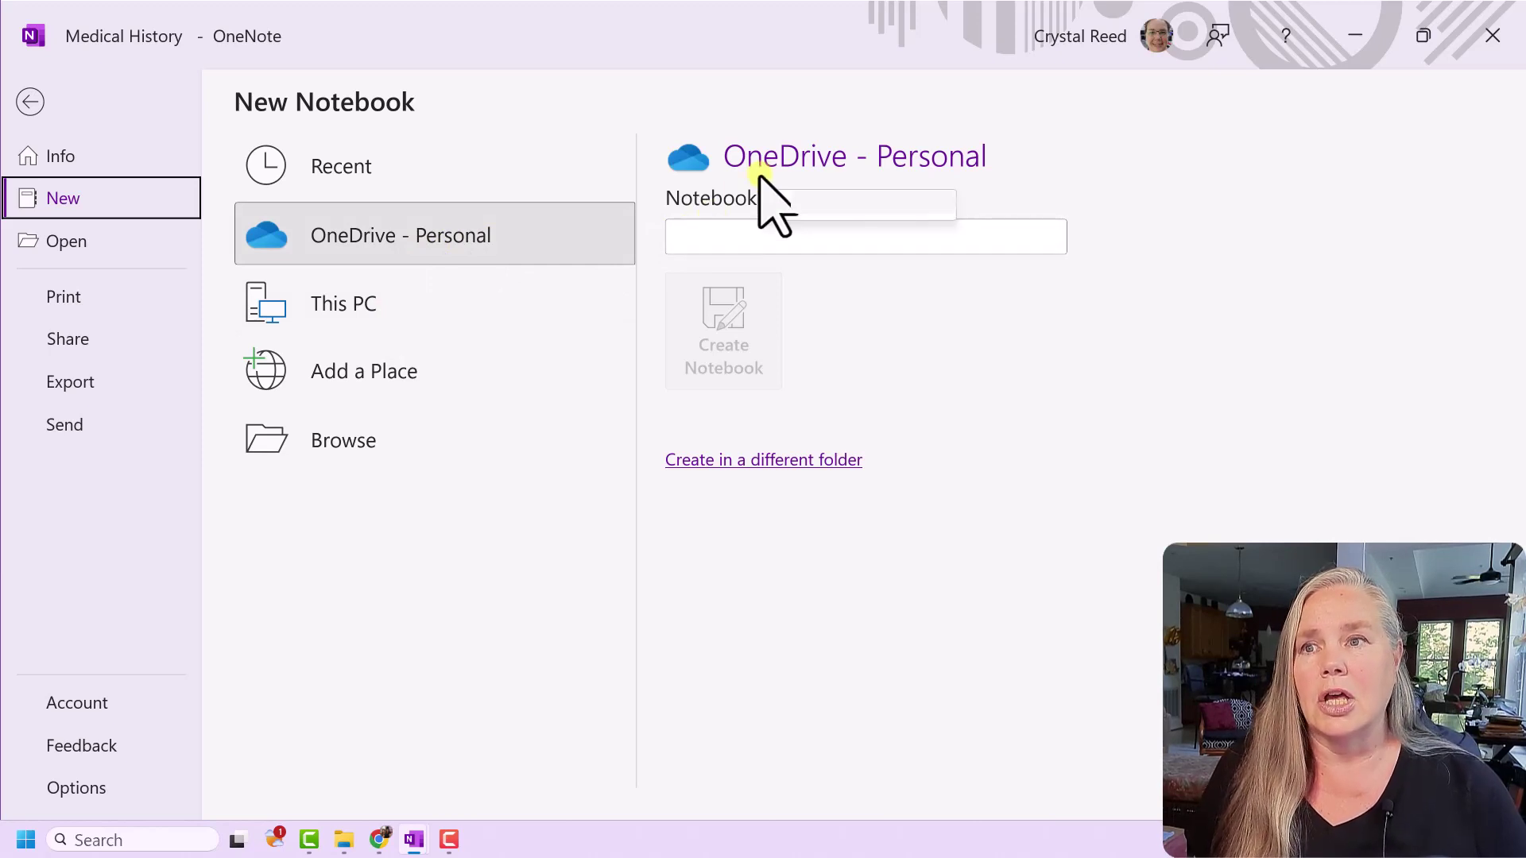
pyautogui.click(719, 237)
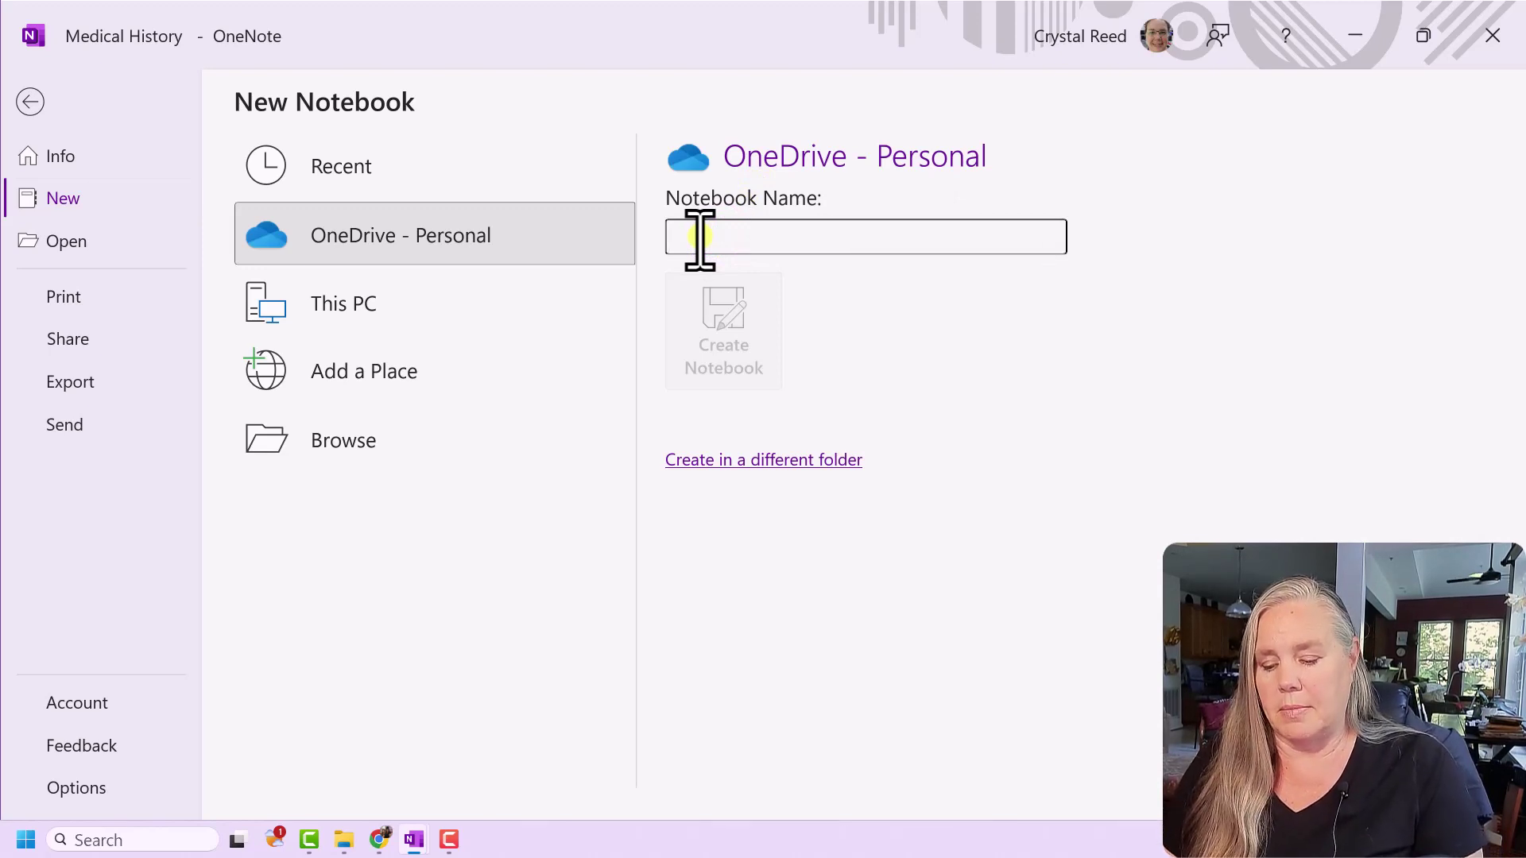
pyautogui.write('Medical')
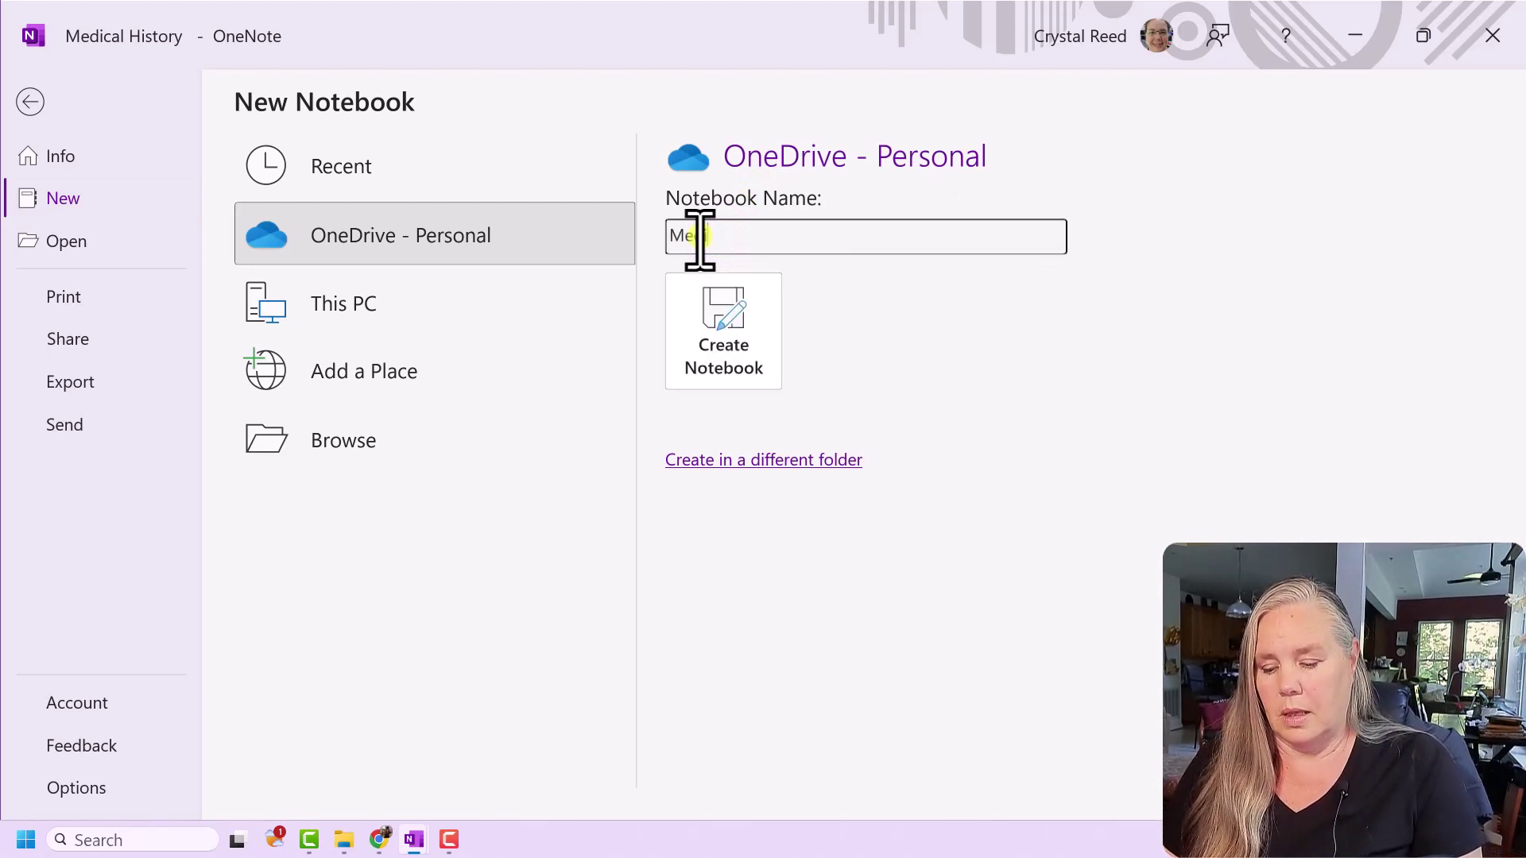
pyautogui.write(' He')
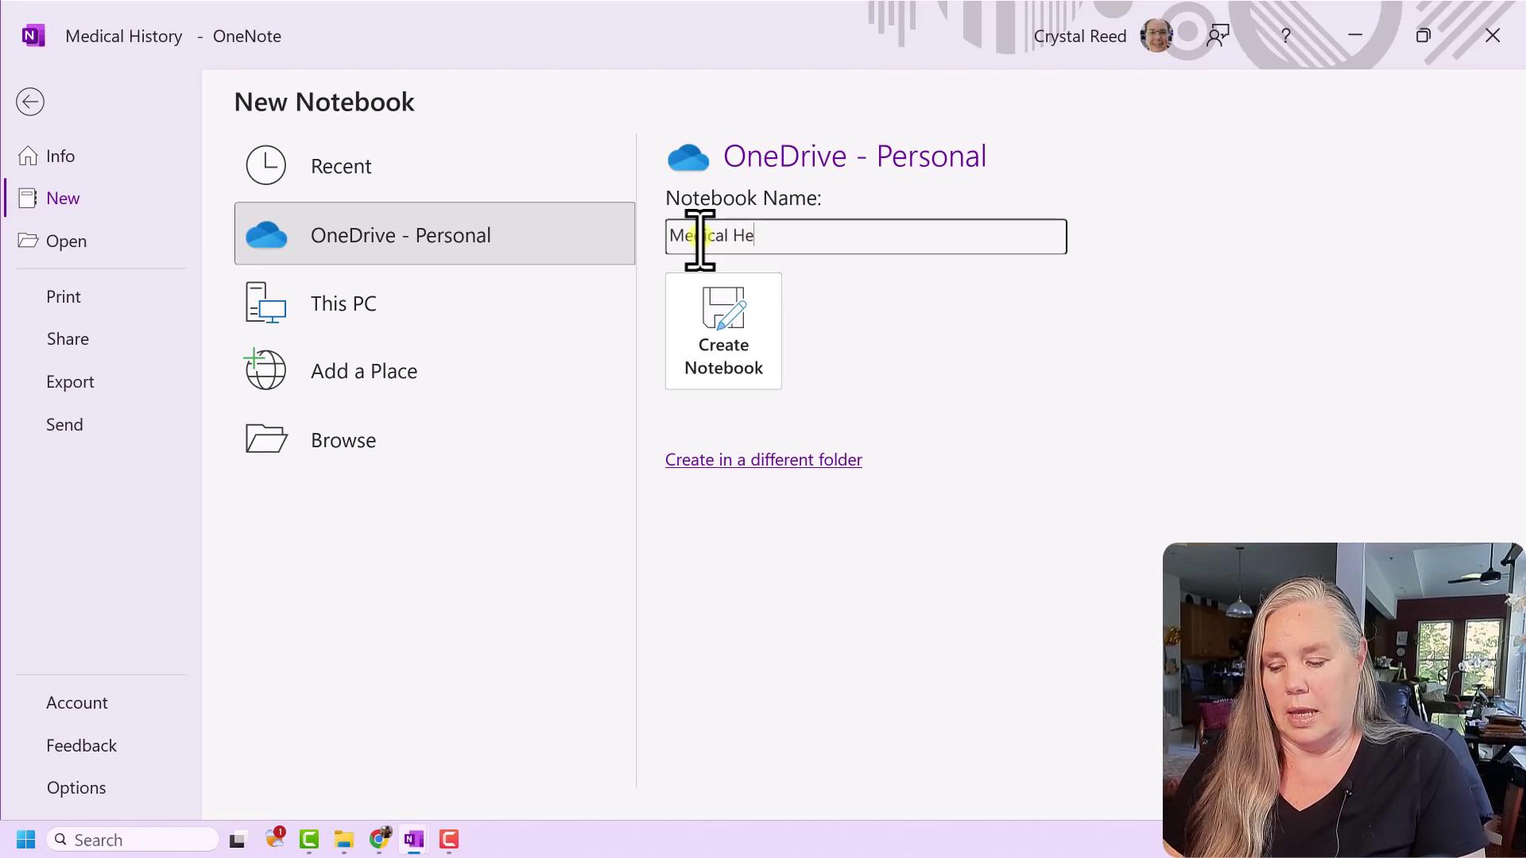
pyautogui.write('alth a')
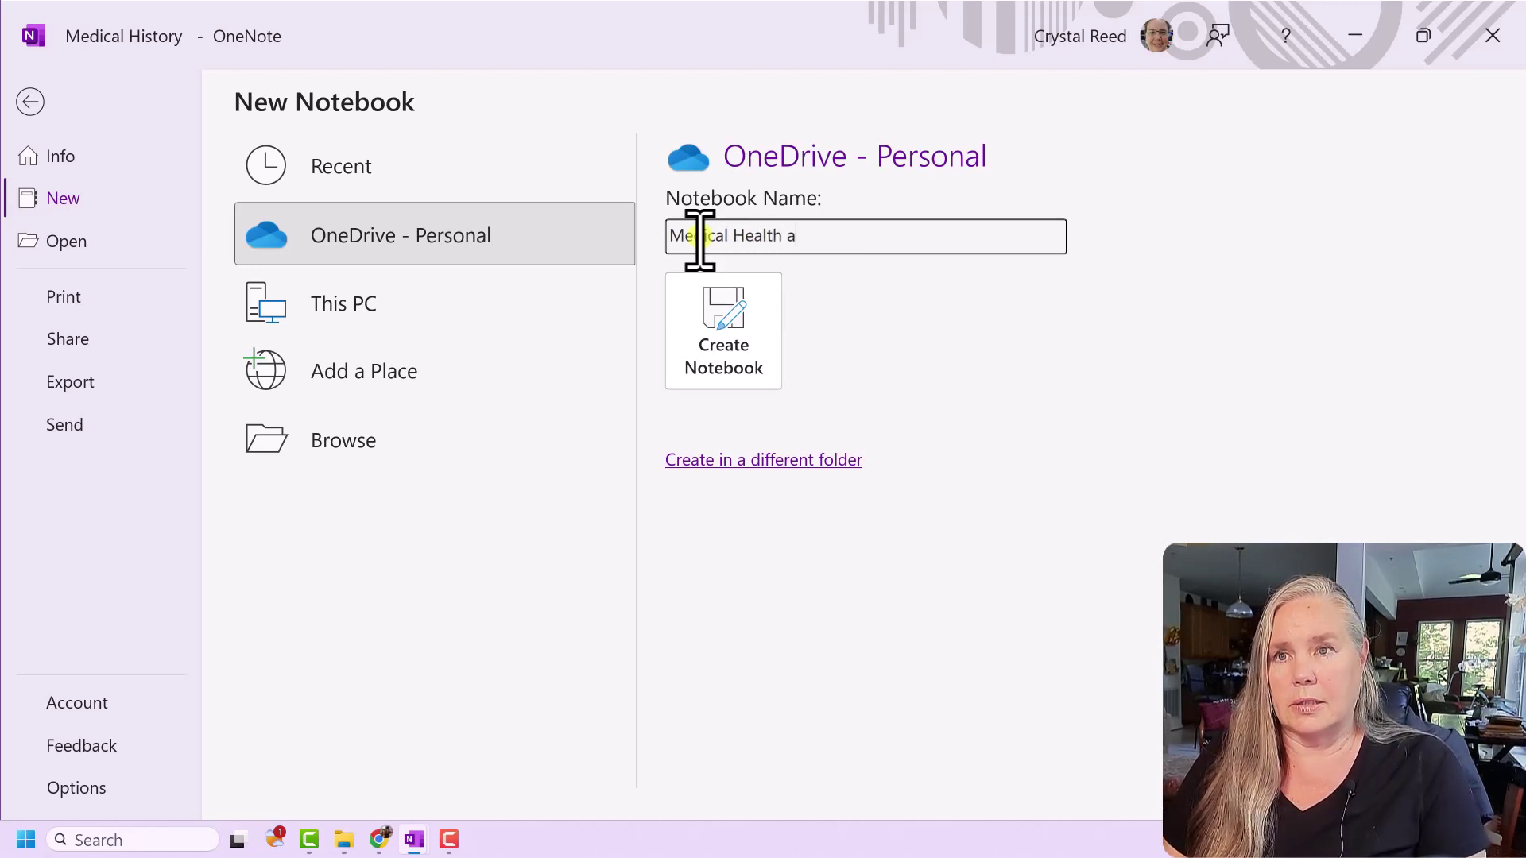
pyautogui.write('nd Wellness')
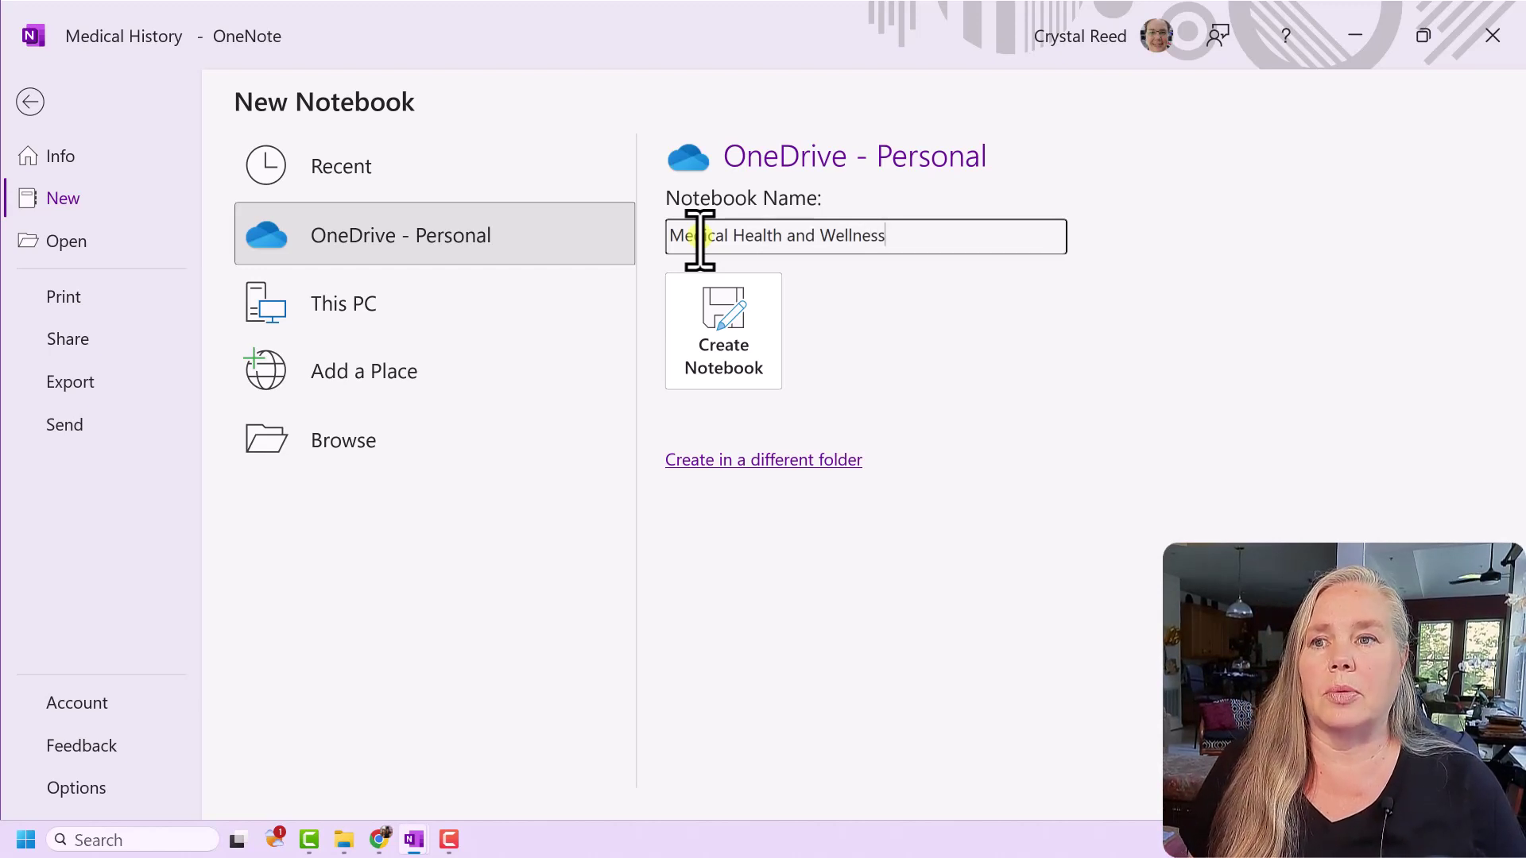
pyautogui.click(738, 355)
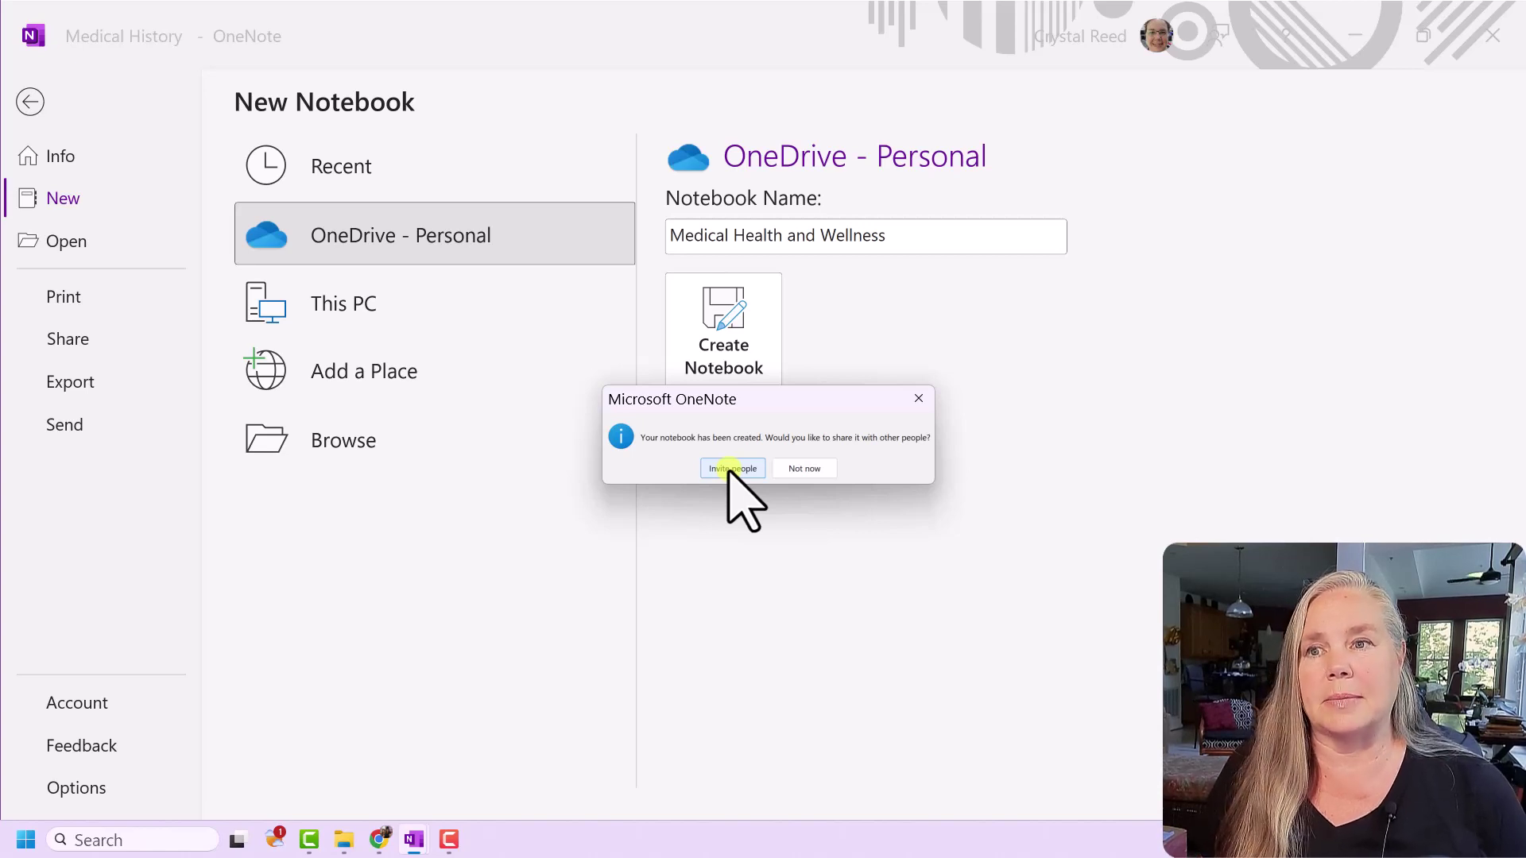
pyautogui.click(818, 468)
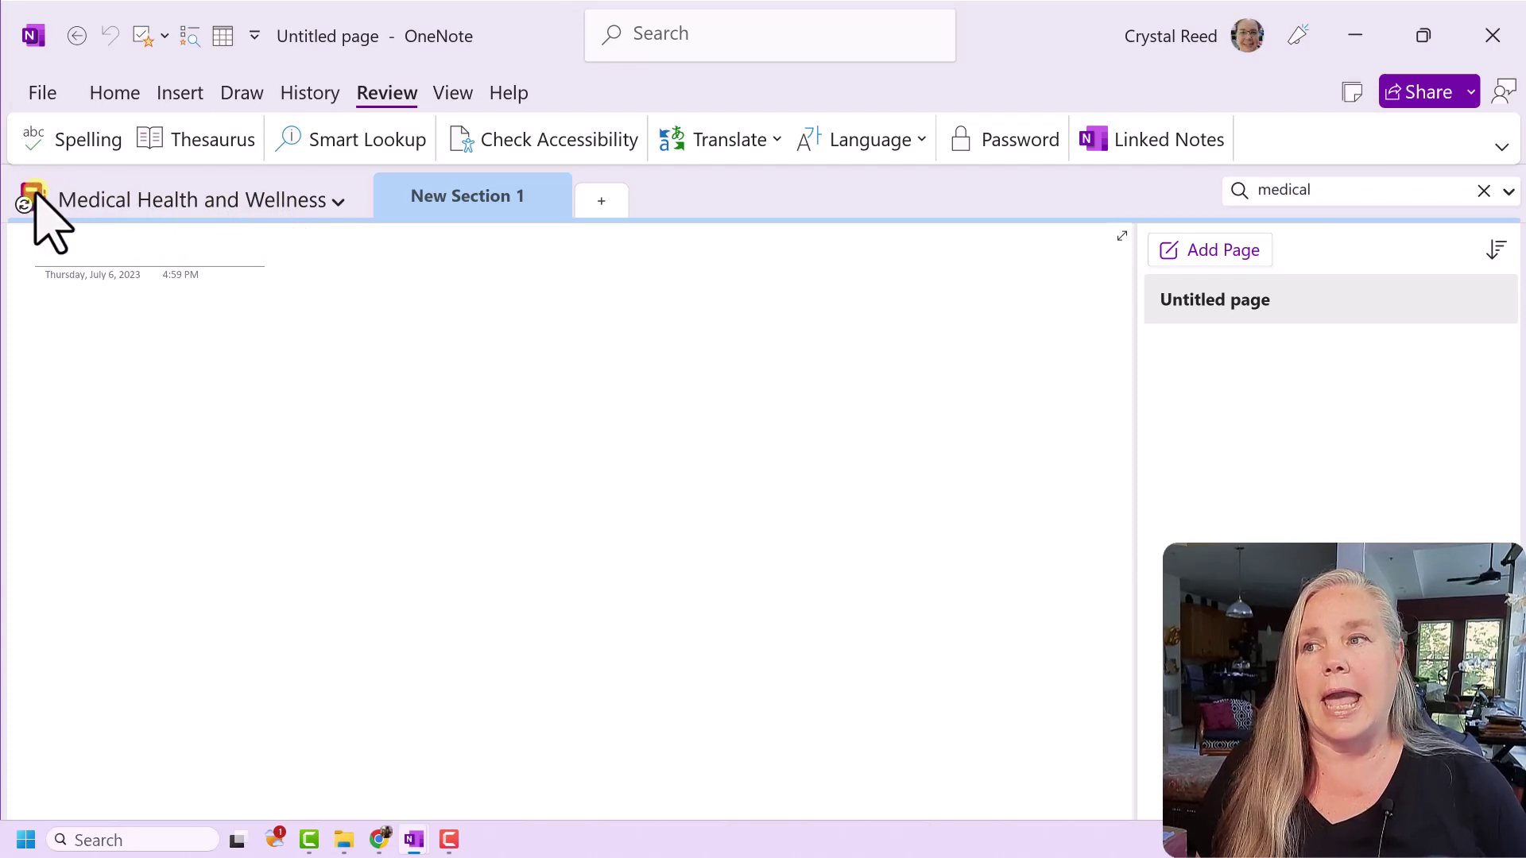
# Change the color of the Medical Health and Wellness notebook to red in its notebook properties.
pyautogui.rightClick(89, 197)
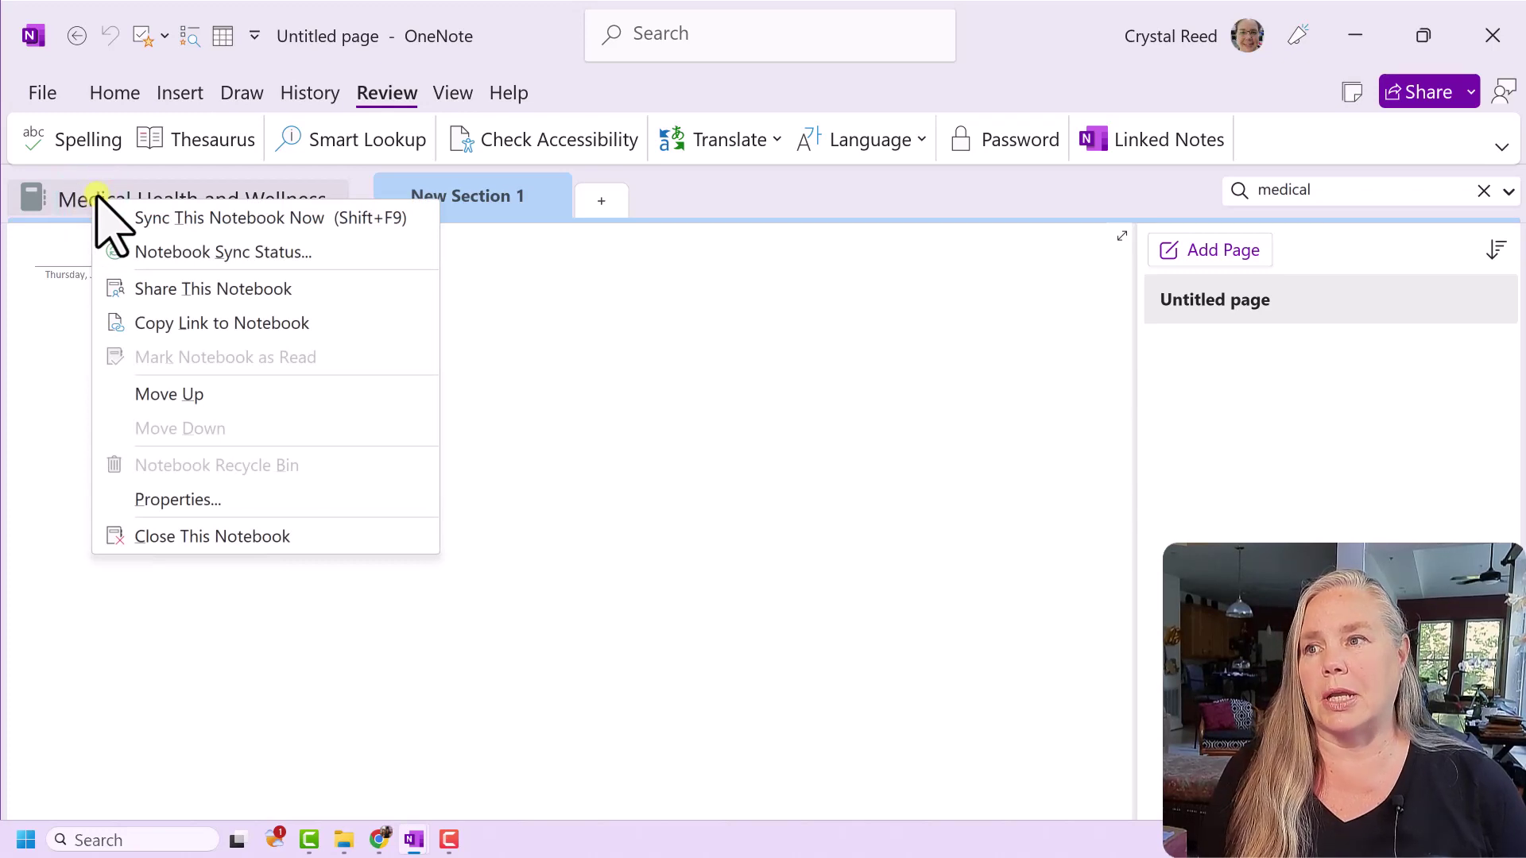
pyautogui.press('p')
pyautogui.click(787, 297)
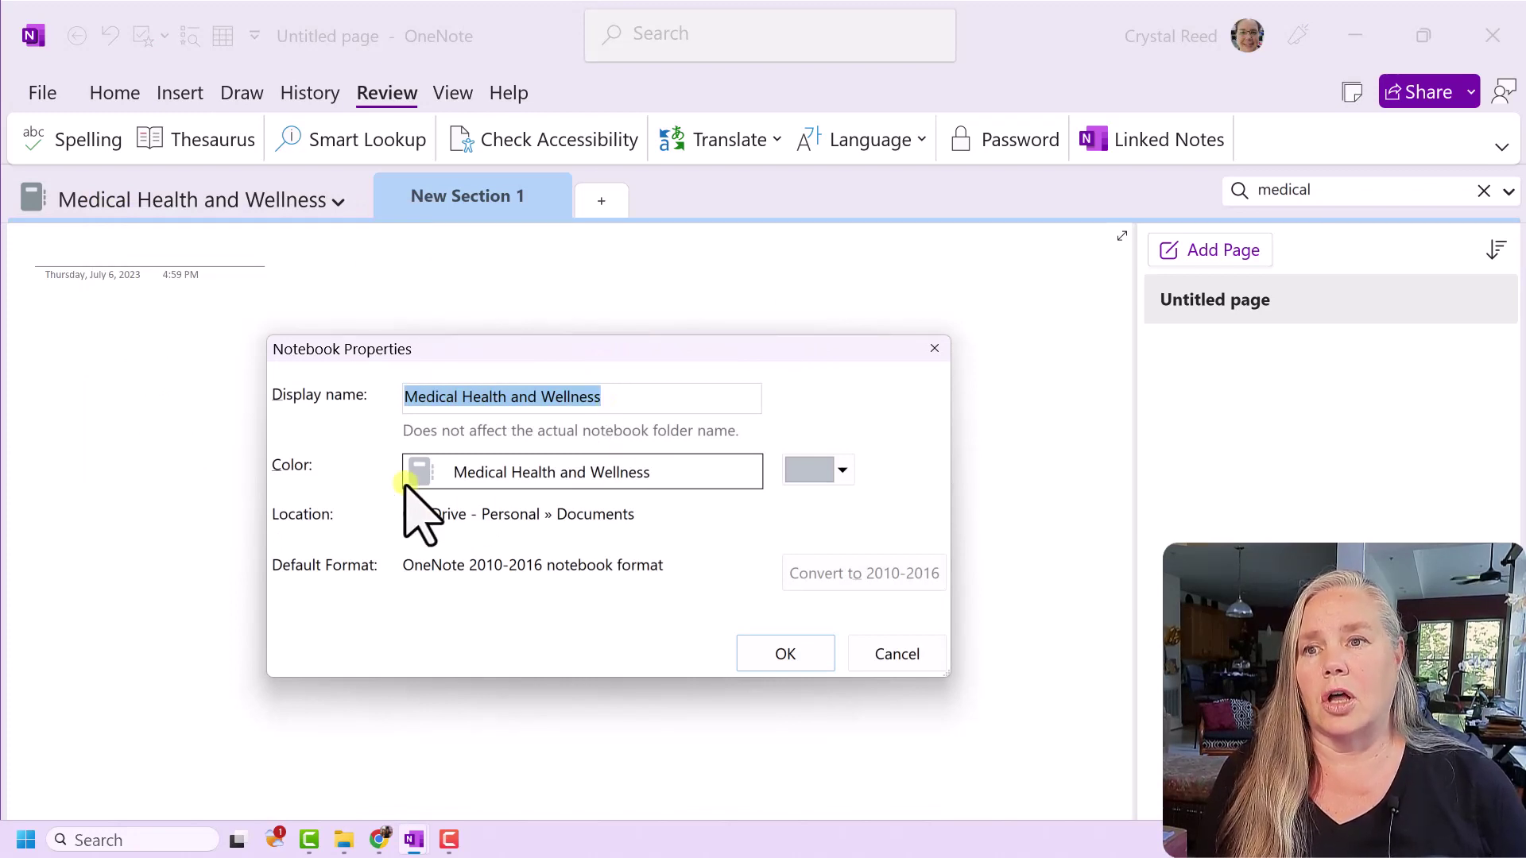
pyautogui.click(843, 471)
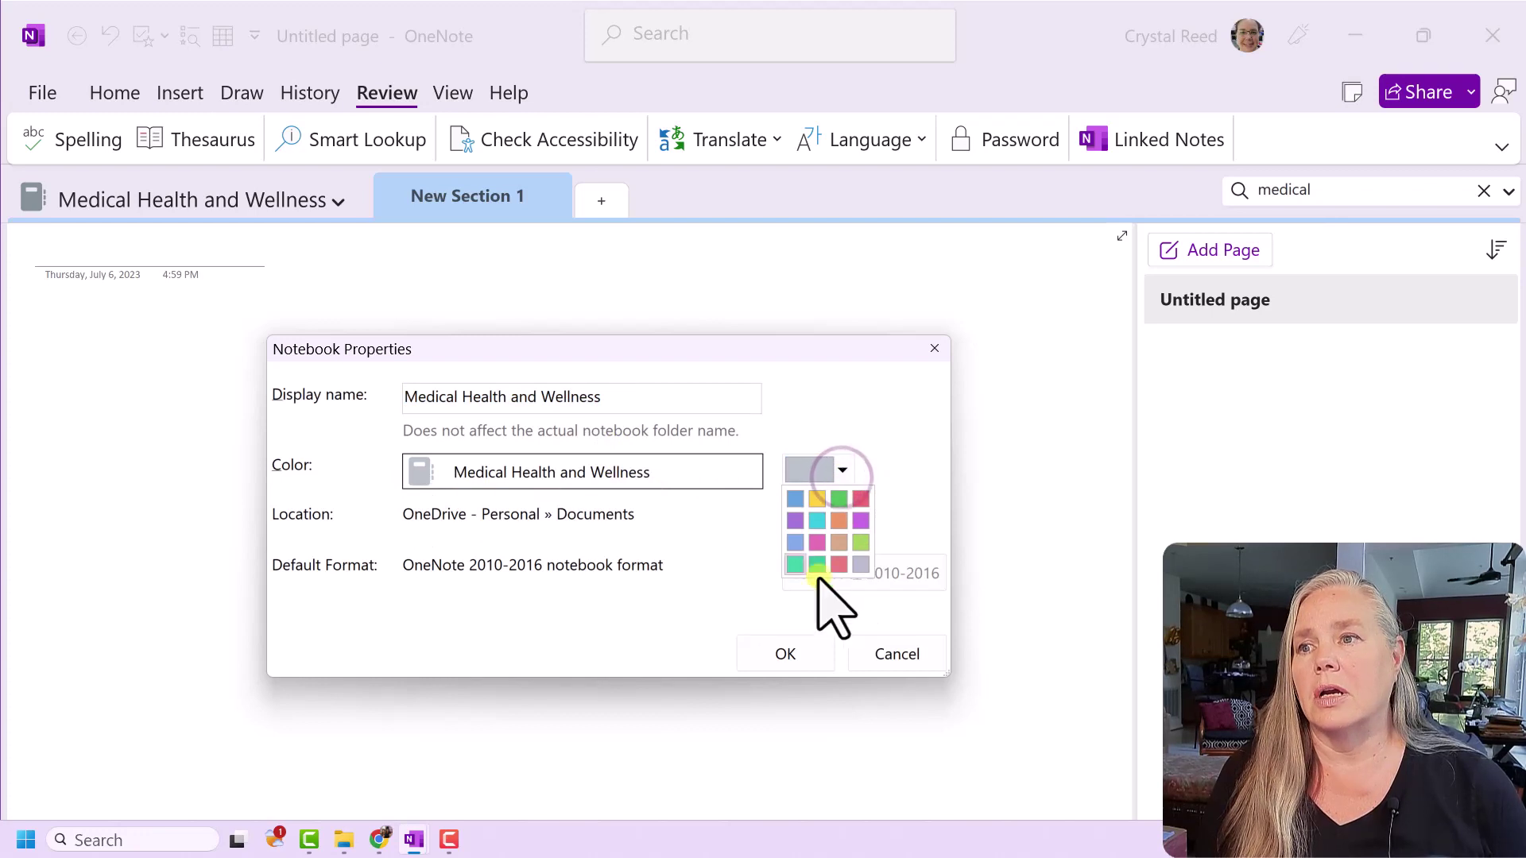
pyautogui.click(723, 524)
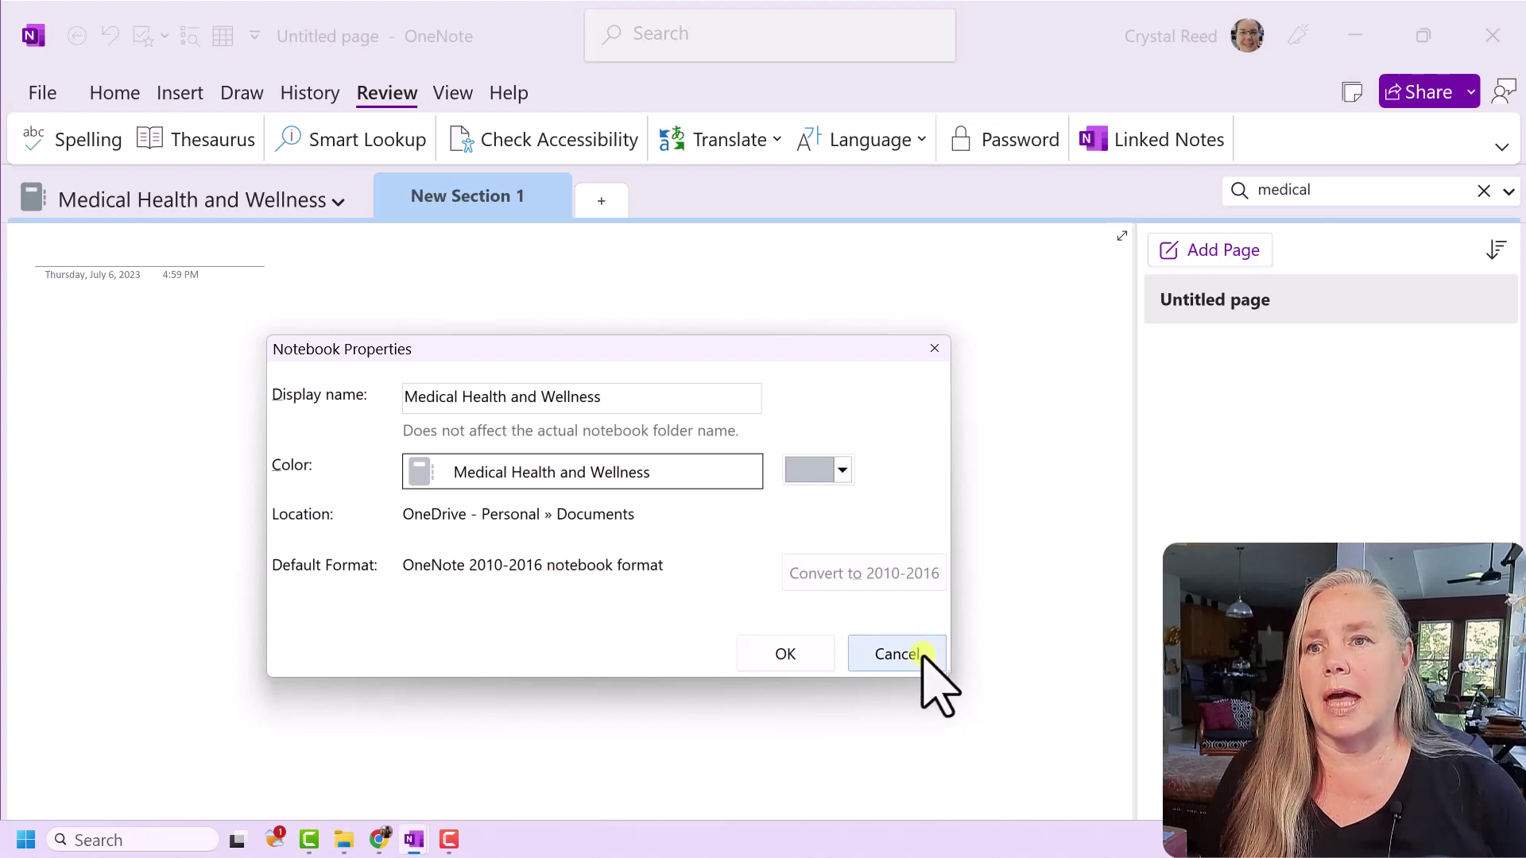
pyautogui.click(845, 463)
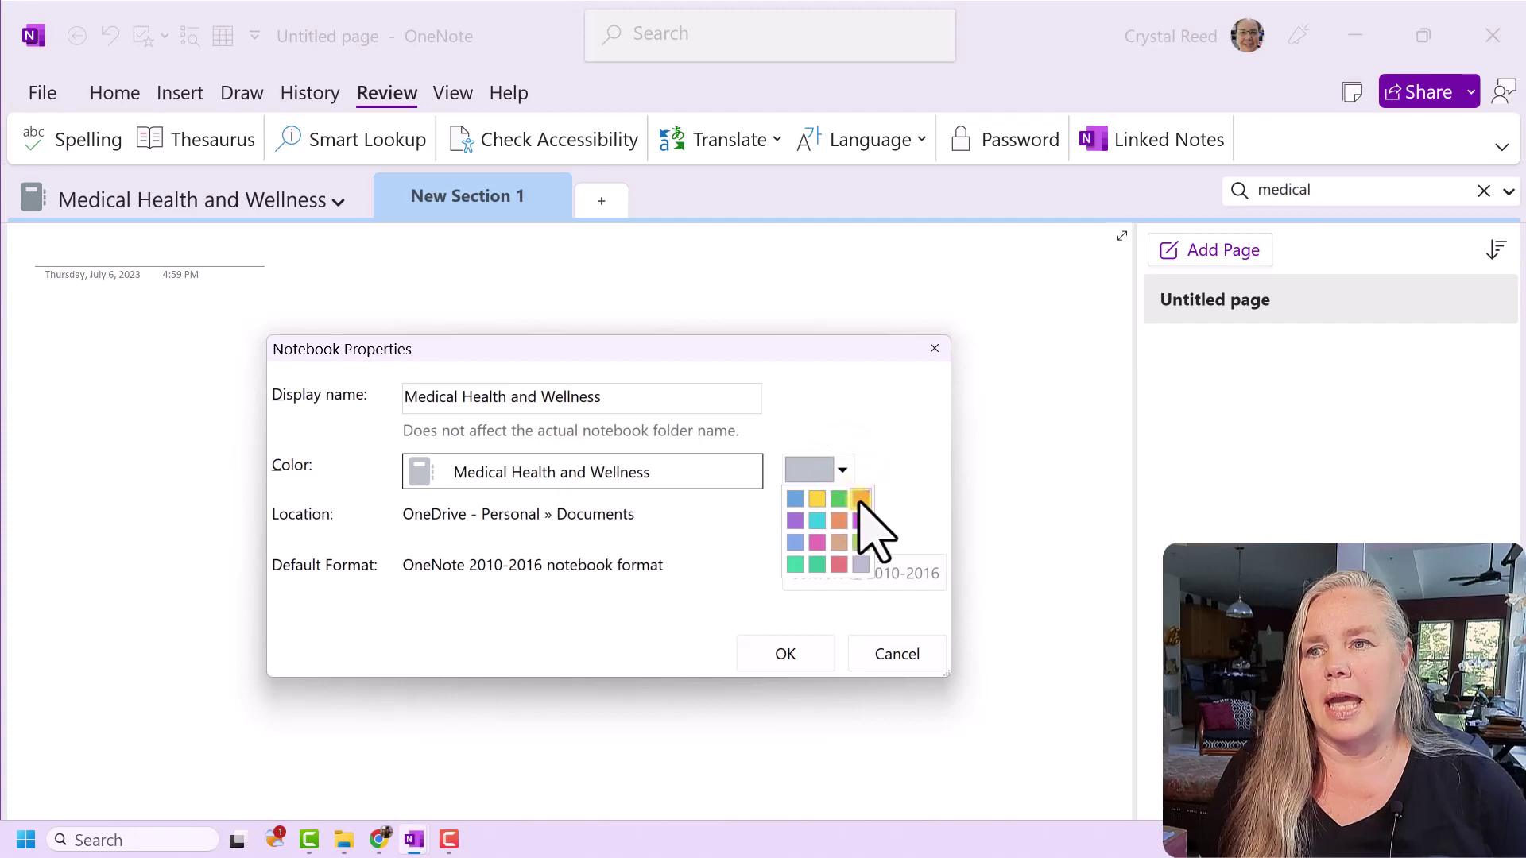
pyautogui.click(865, 494)
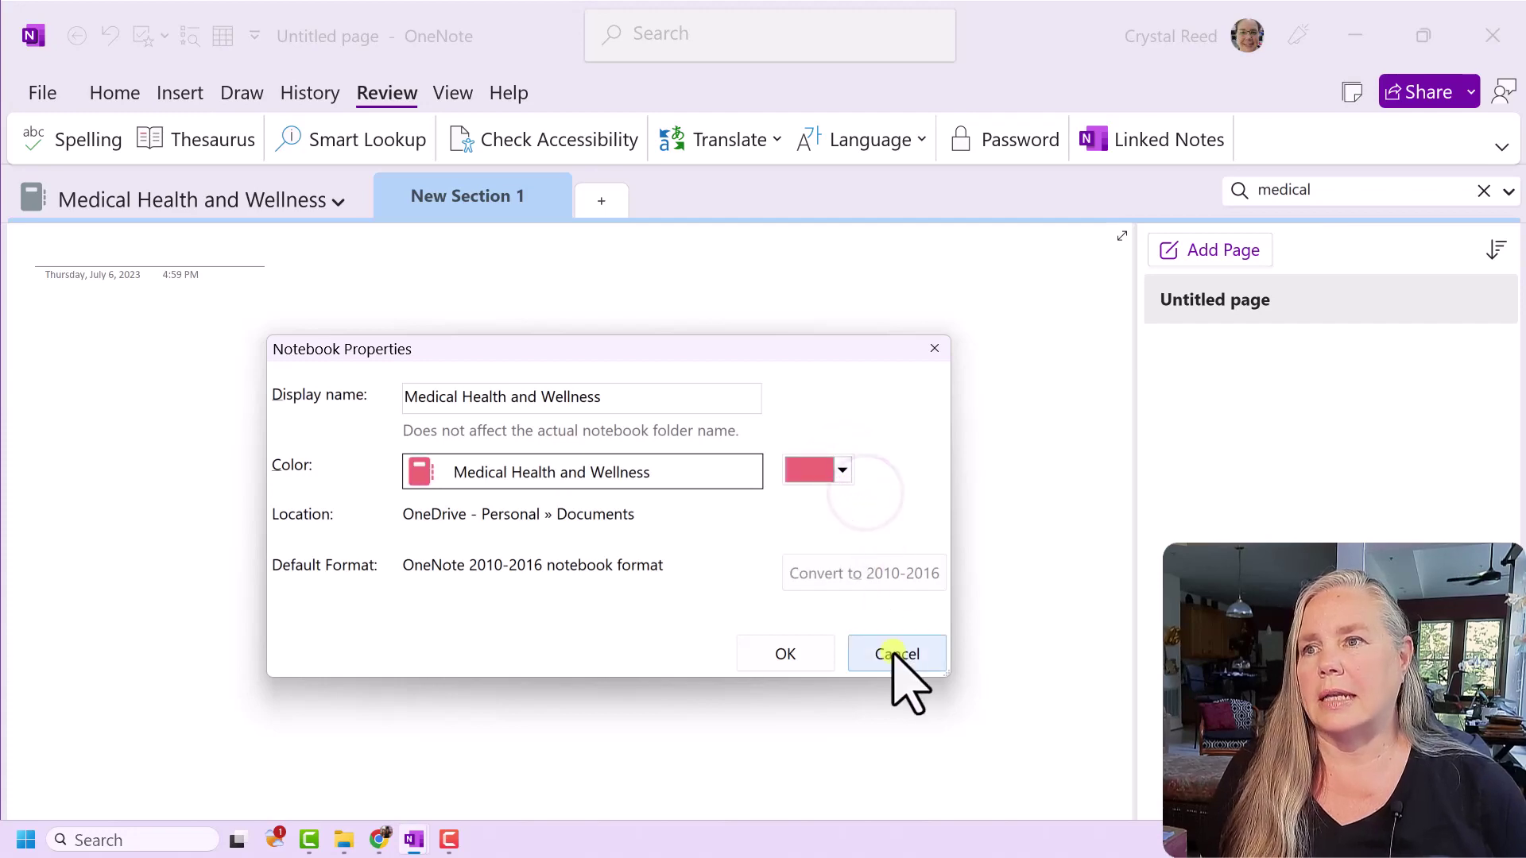
pyautogui.click(801, 654)
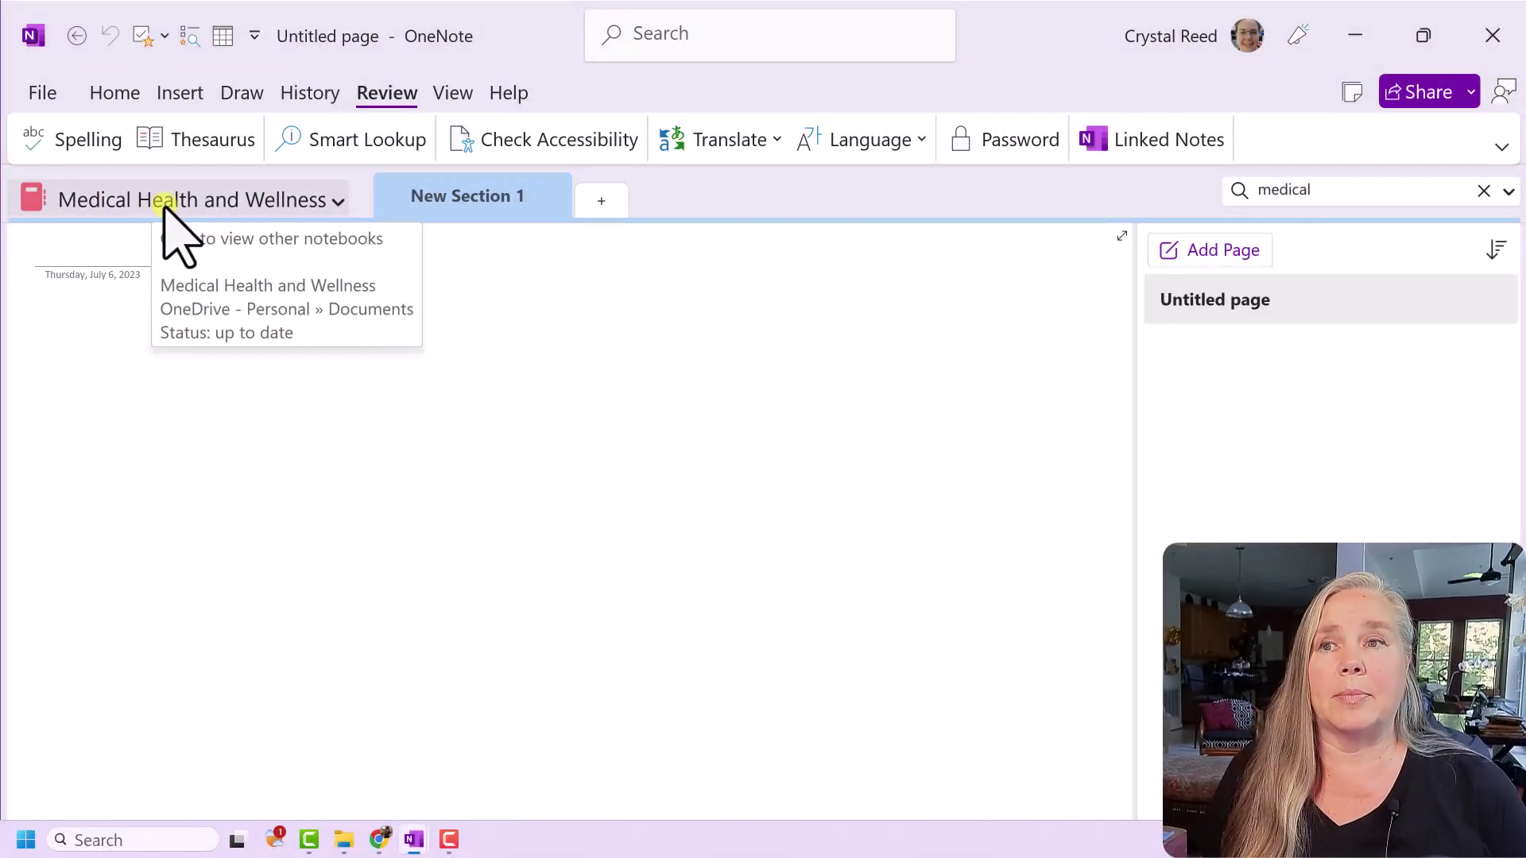
# Rename the section New Section 1 with the notebook owner's first name.
pyautogui.click(469, 198)
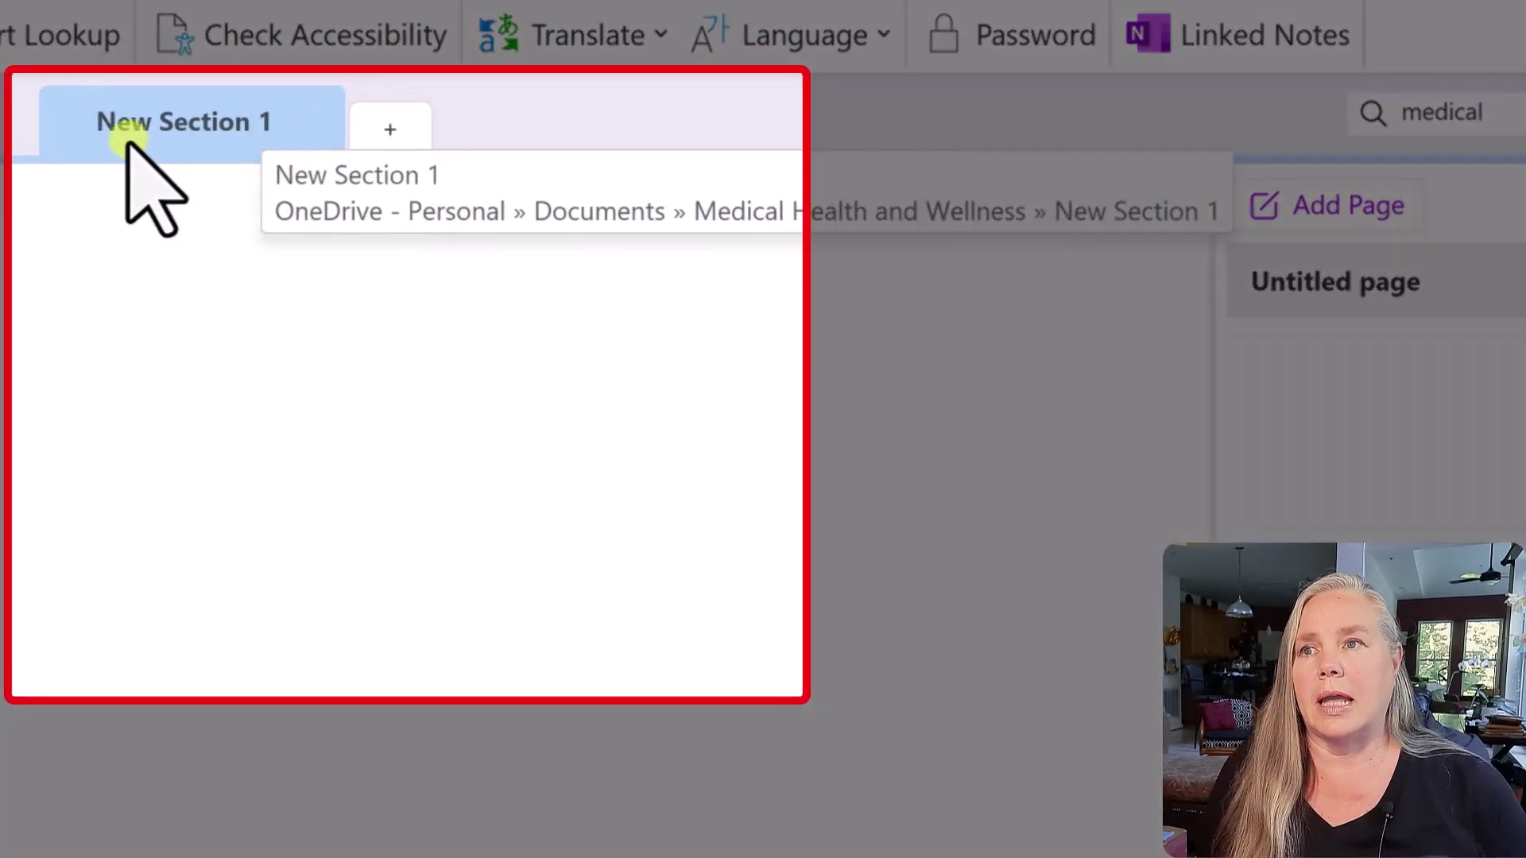
pyautogui.click(270, 123)
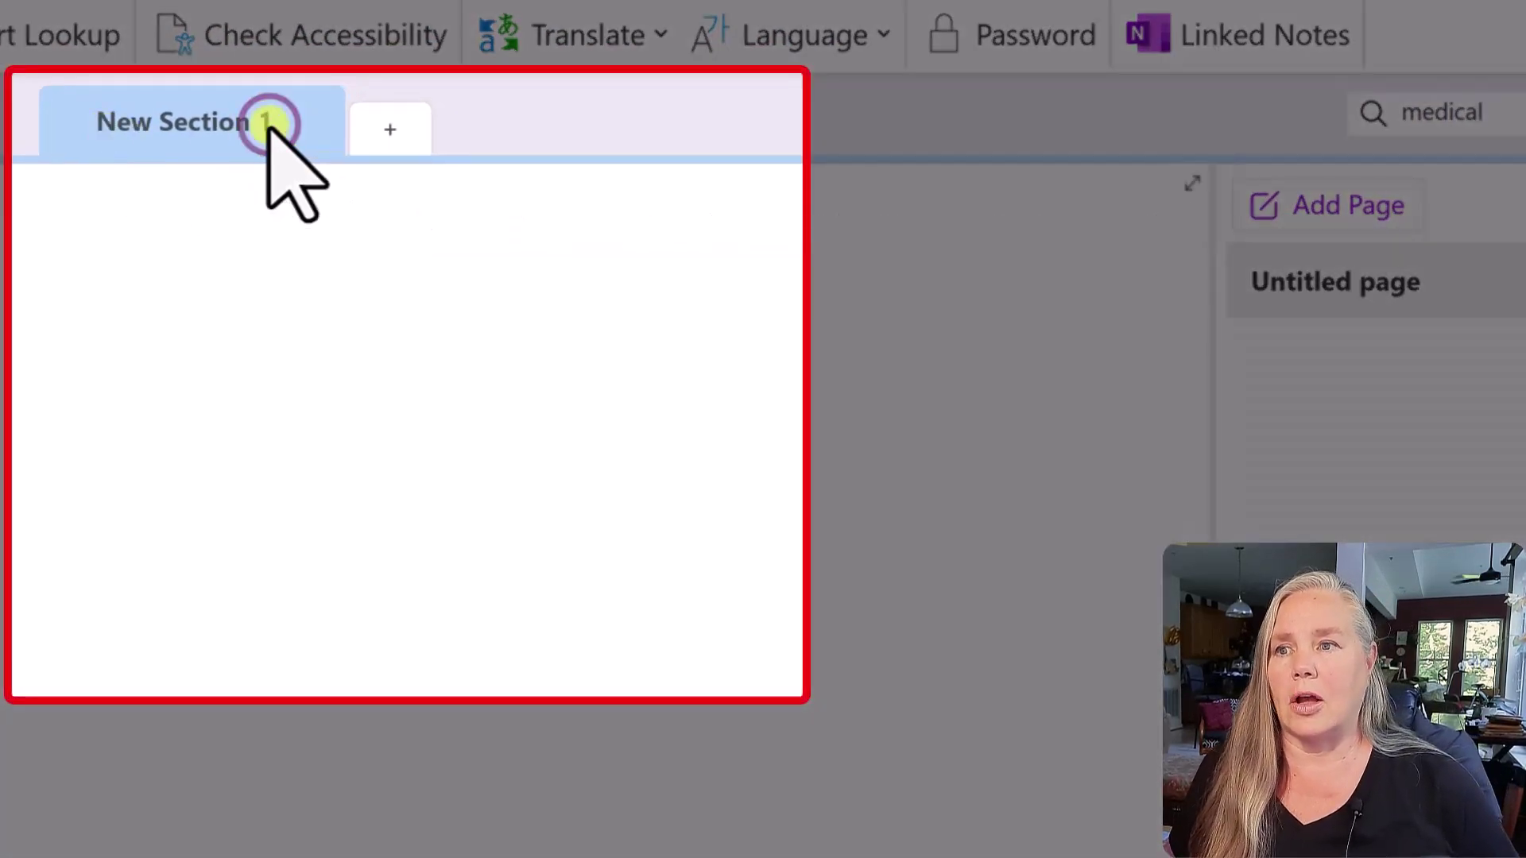
pyautogui.rightClick(256, 118)
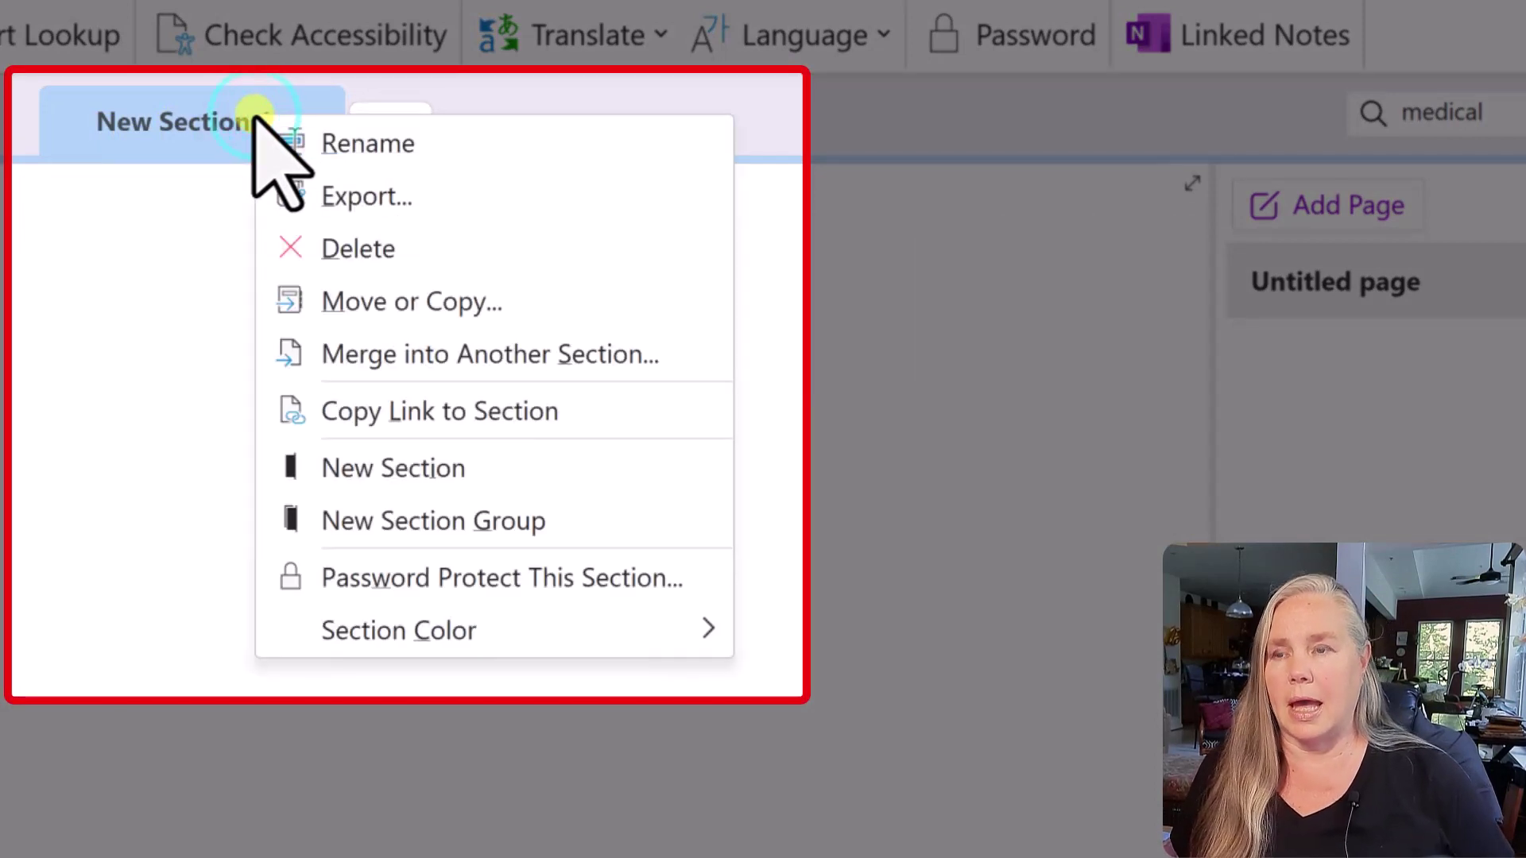
pyautogui.click(384, 144)
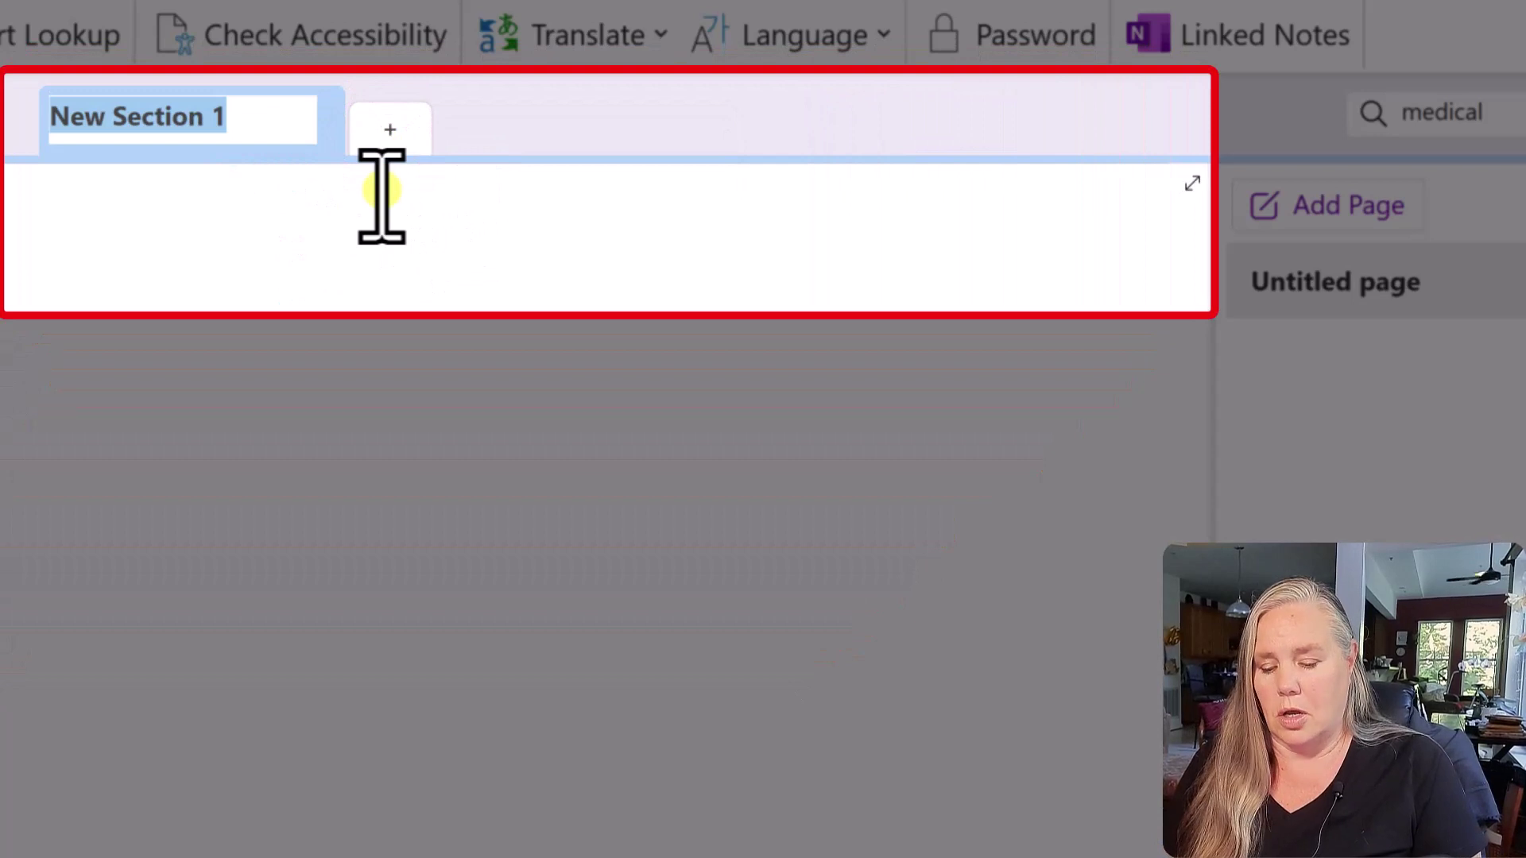
pyautogui.write('Crystal')
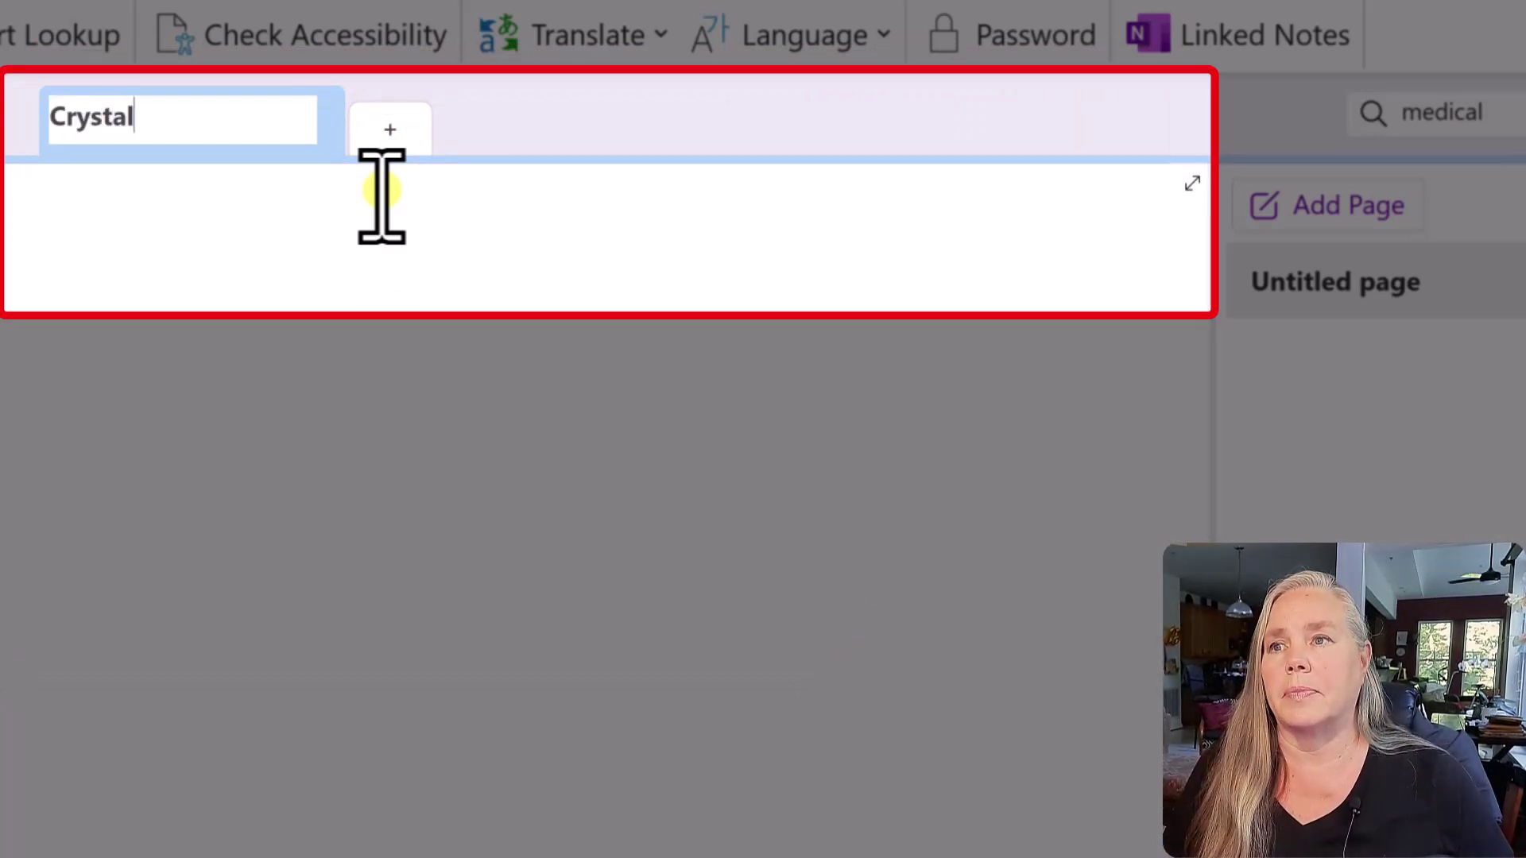
pyautogui.click(347, 171)
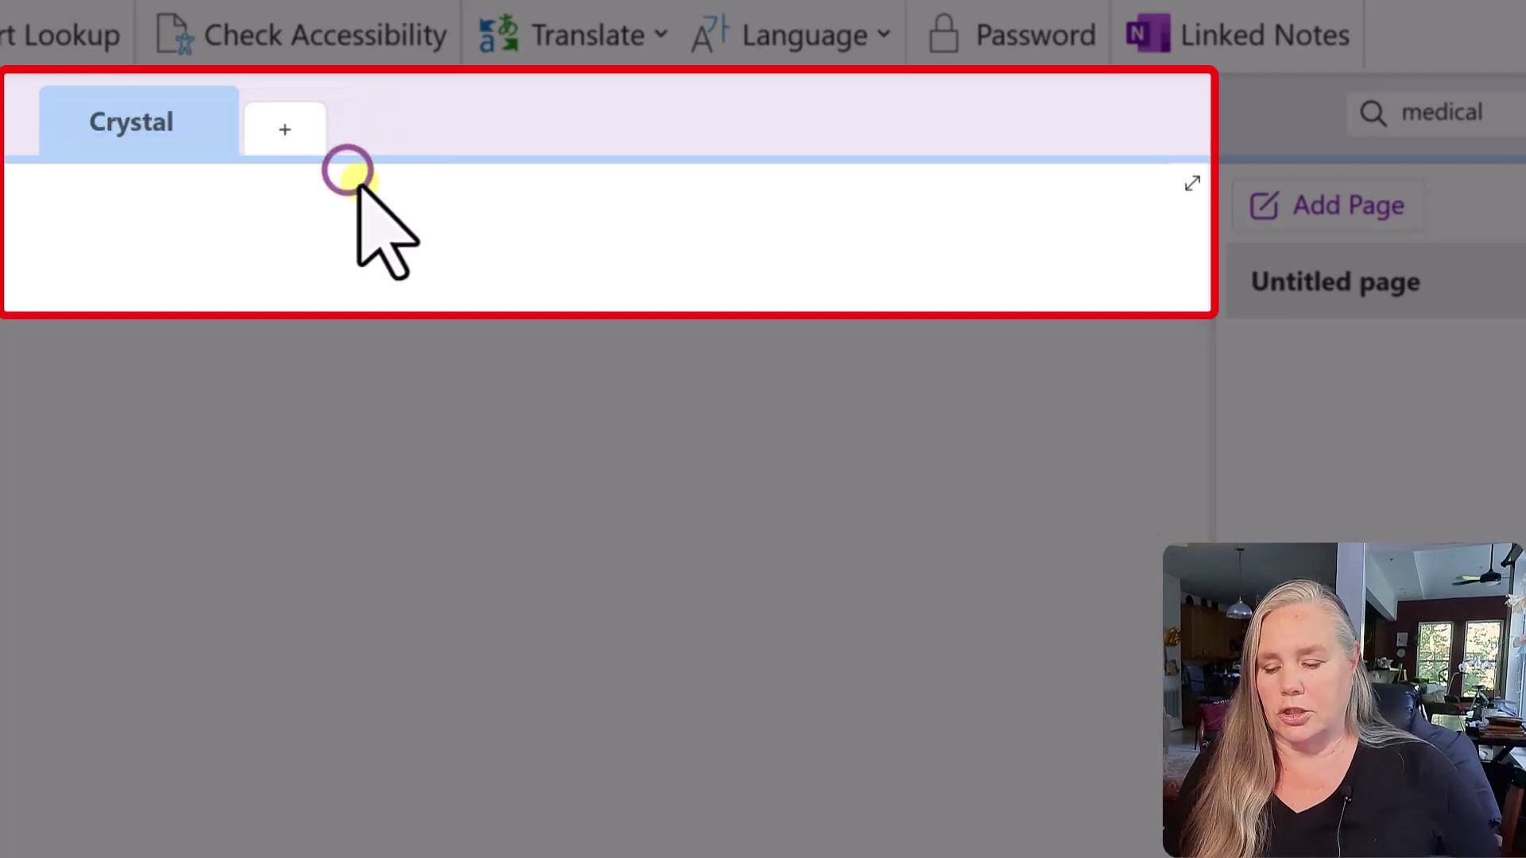
# Add two more sections to the notebook, each named with another person's first name.
pyautogui.click(279, 129)
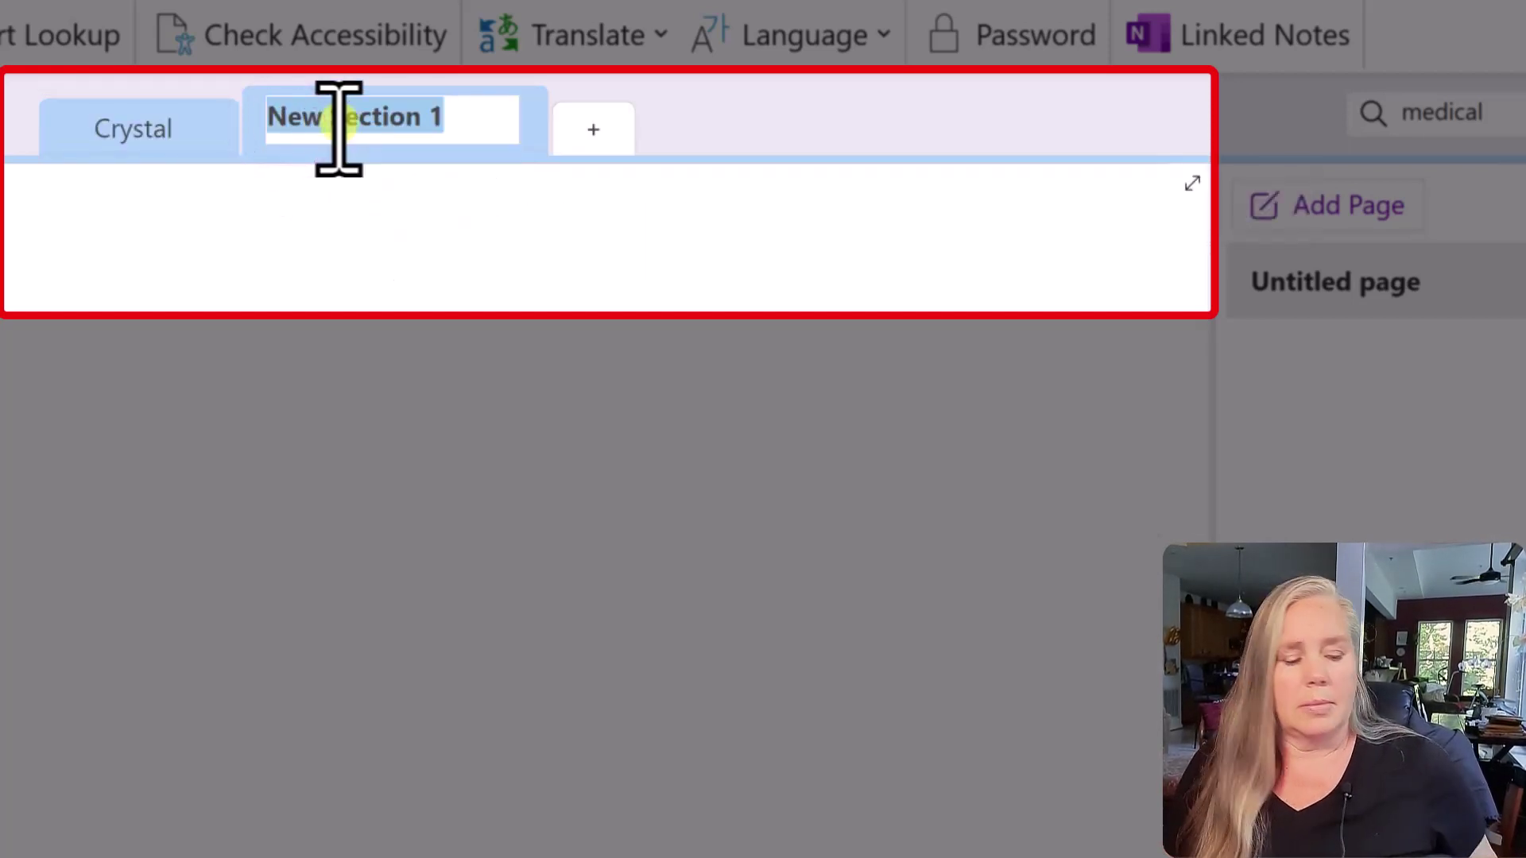
pyautogui.write('Michael')
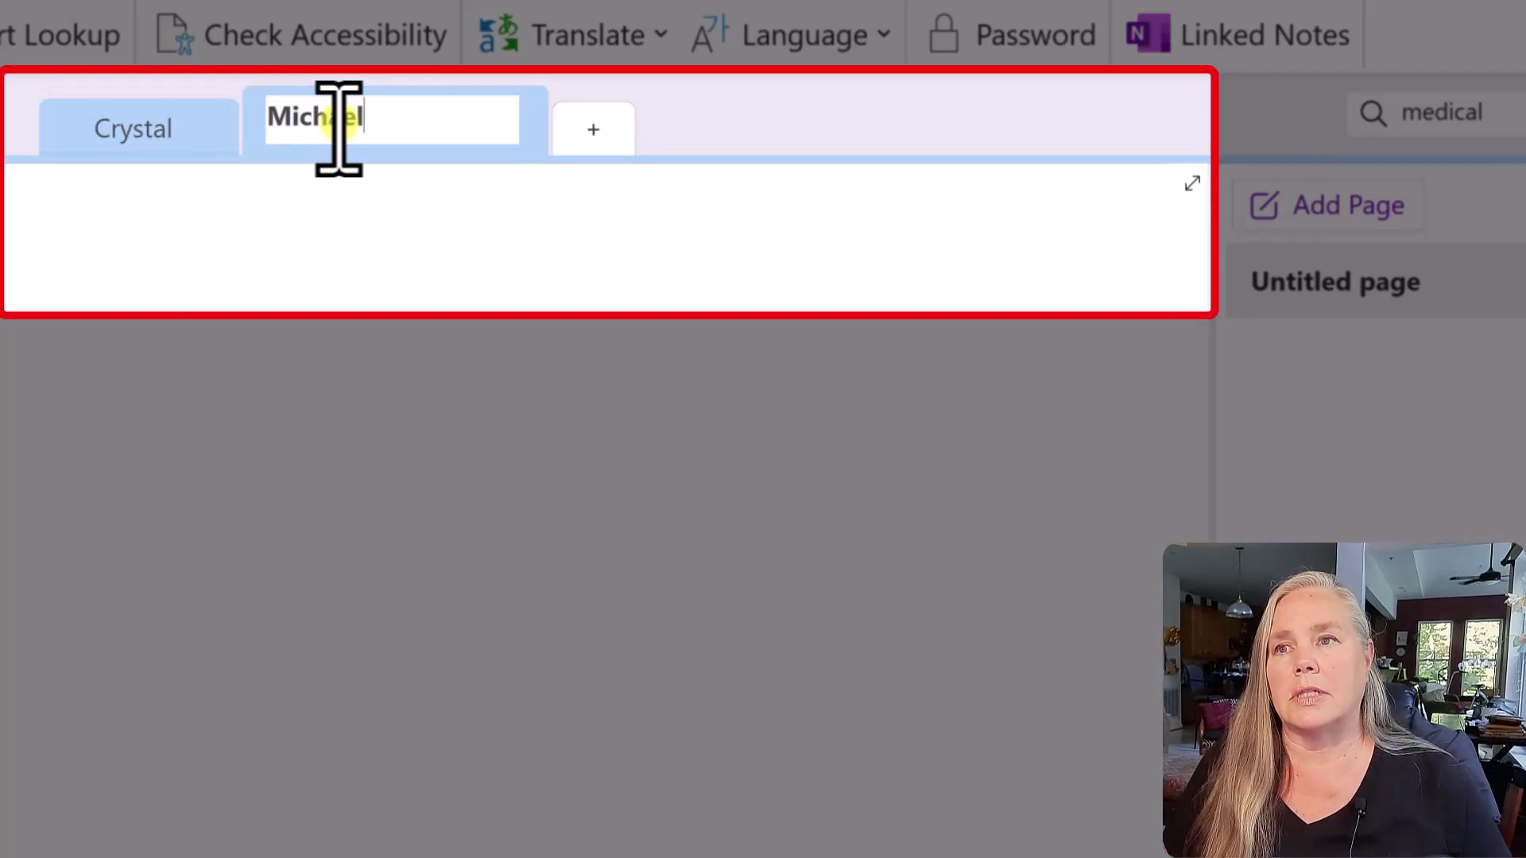
pyautogui.click(597, 132)
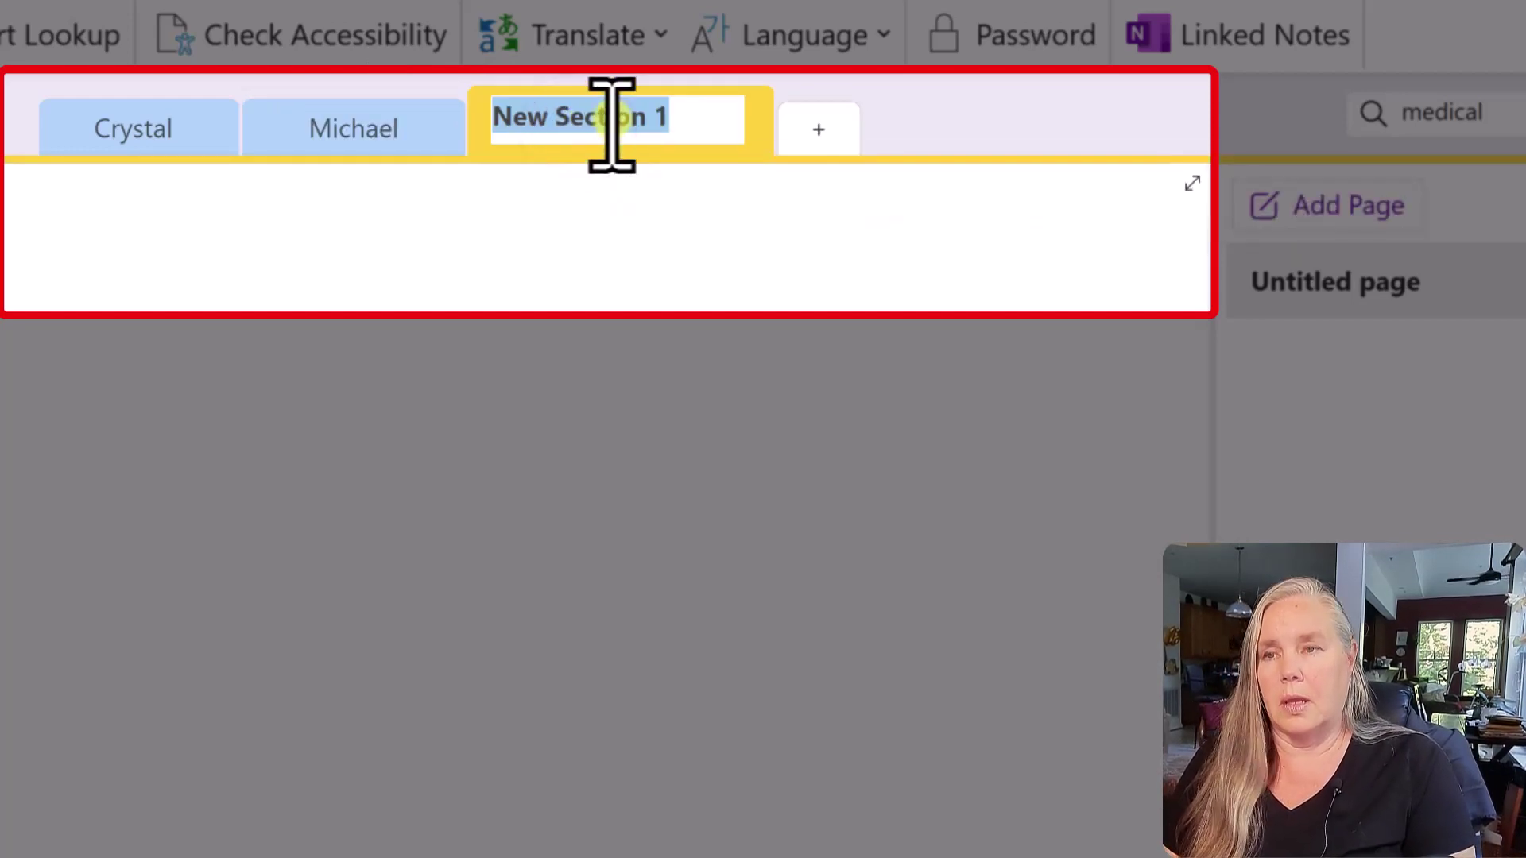
pyautogui.write('Samantha')
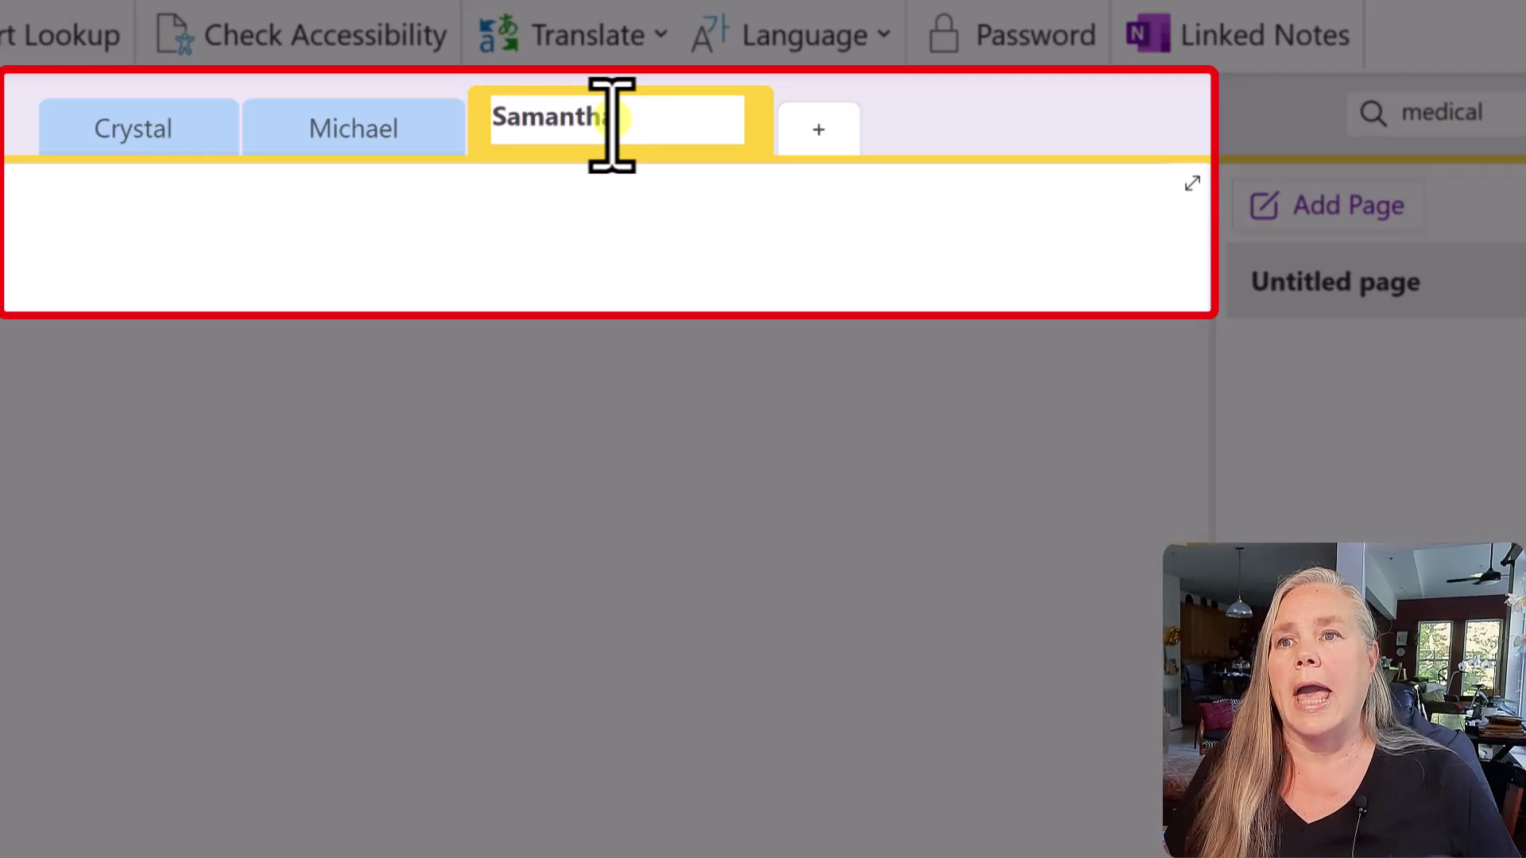
# Add a fourth section named "Page templates" after the three person sections.
pyautogui.click(779, 133)
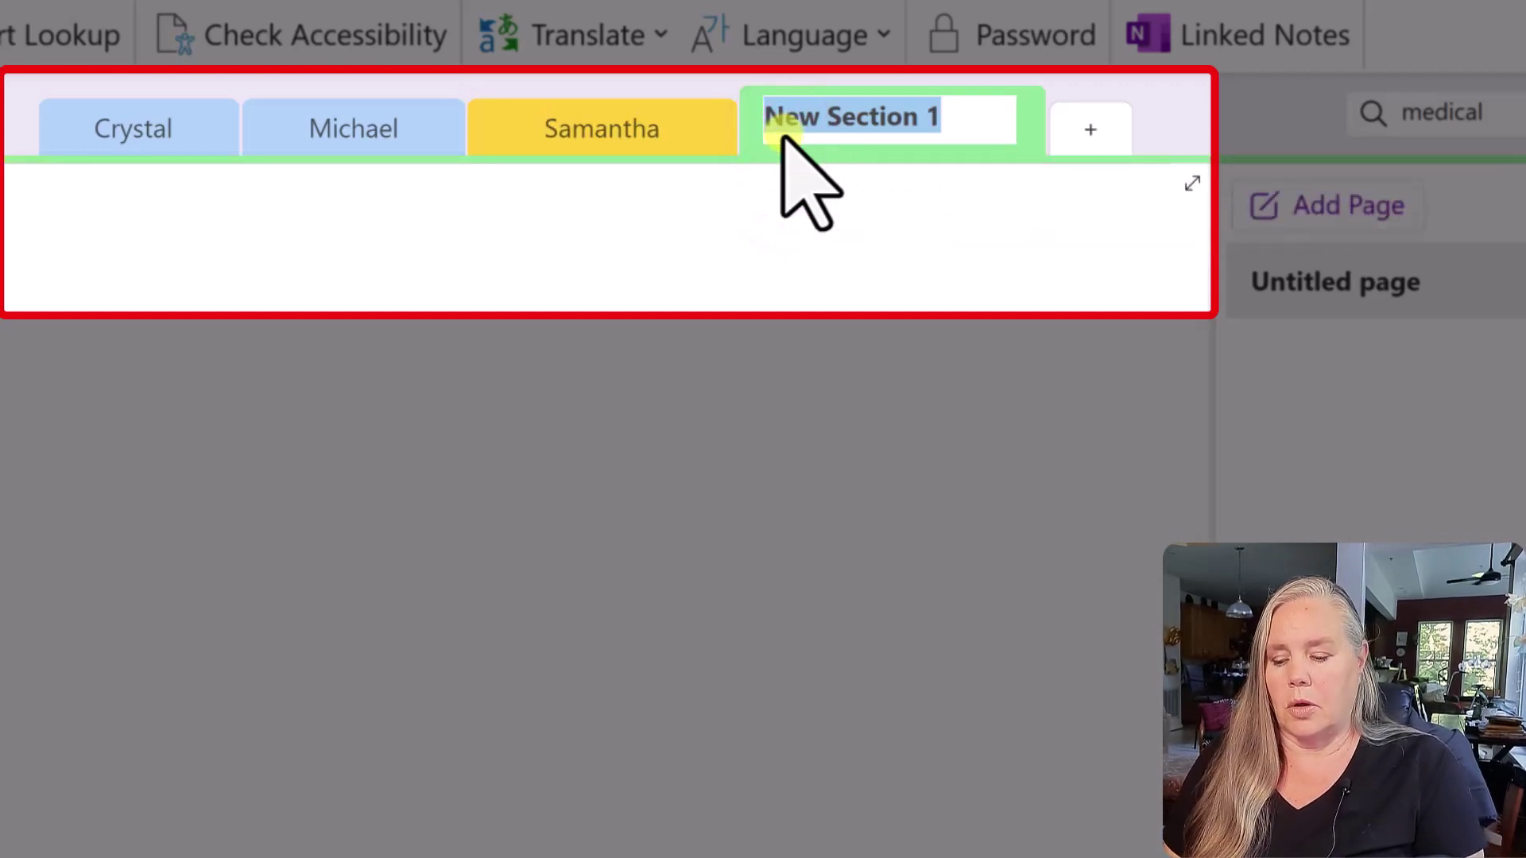
pyautogui.write('Page temp')
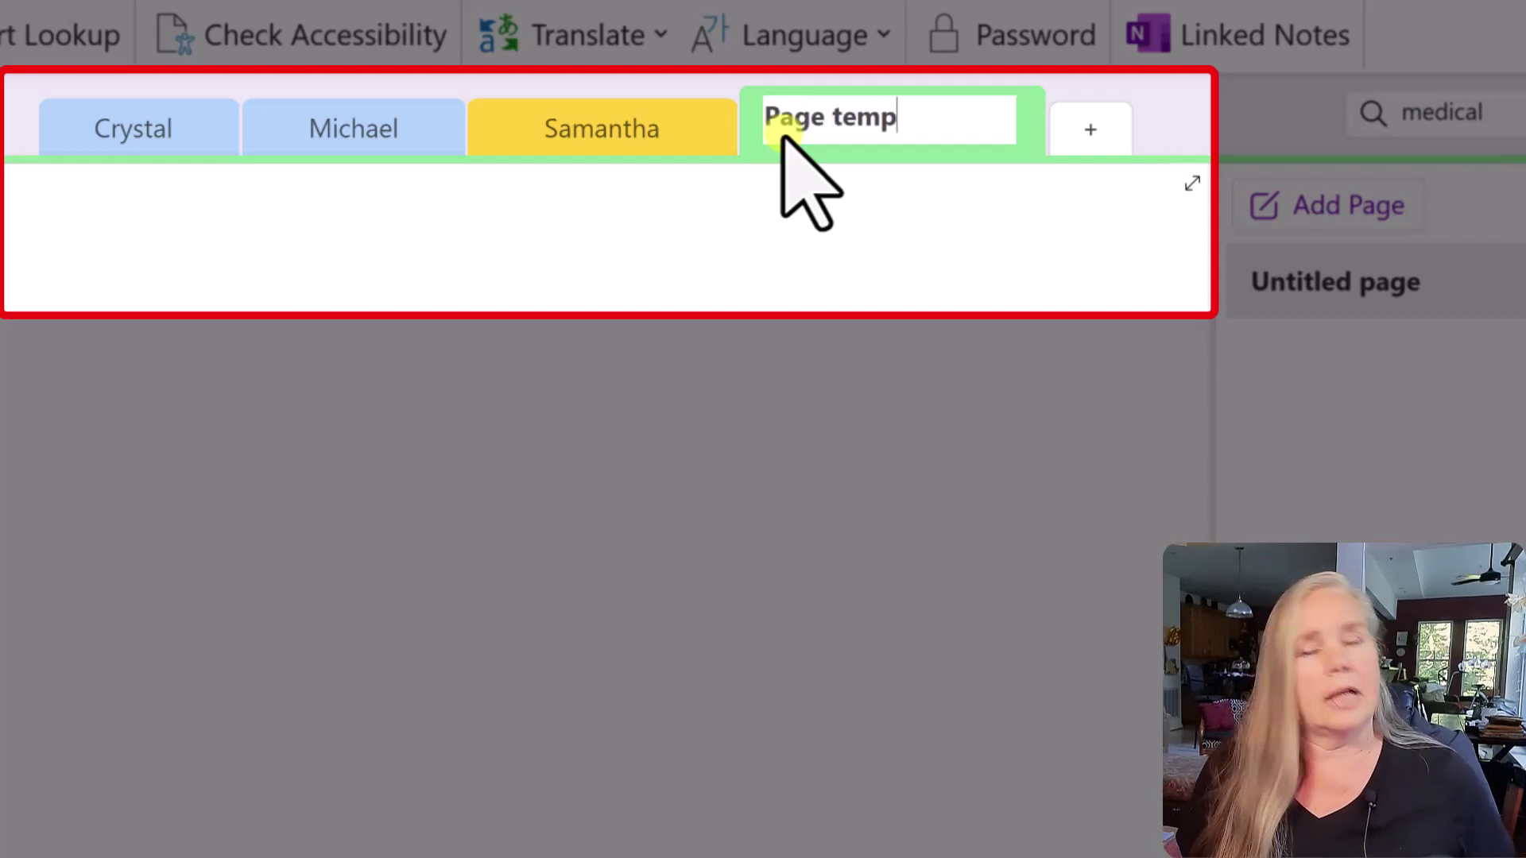
pyautogui.write('lates')
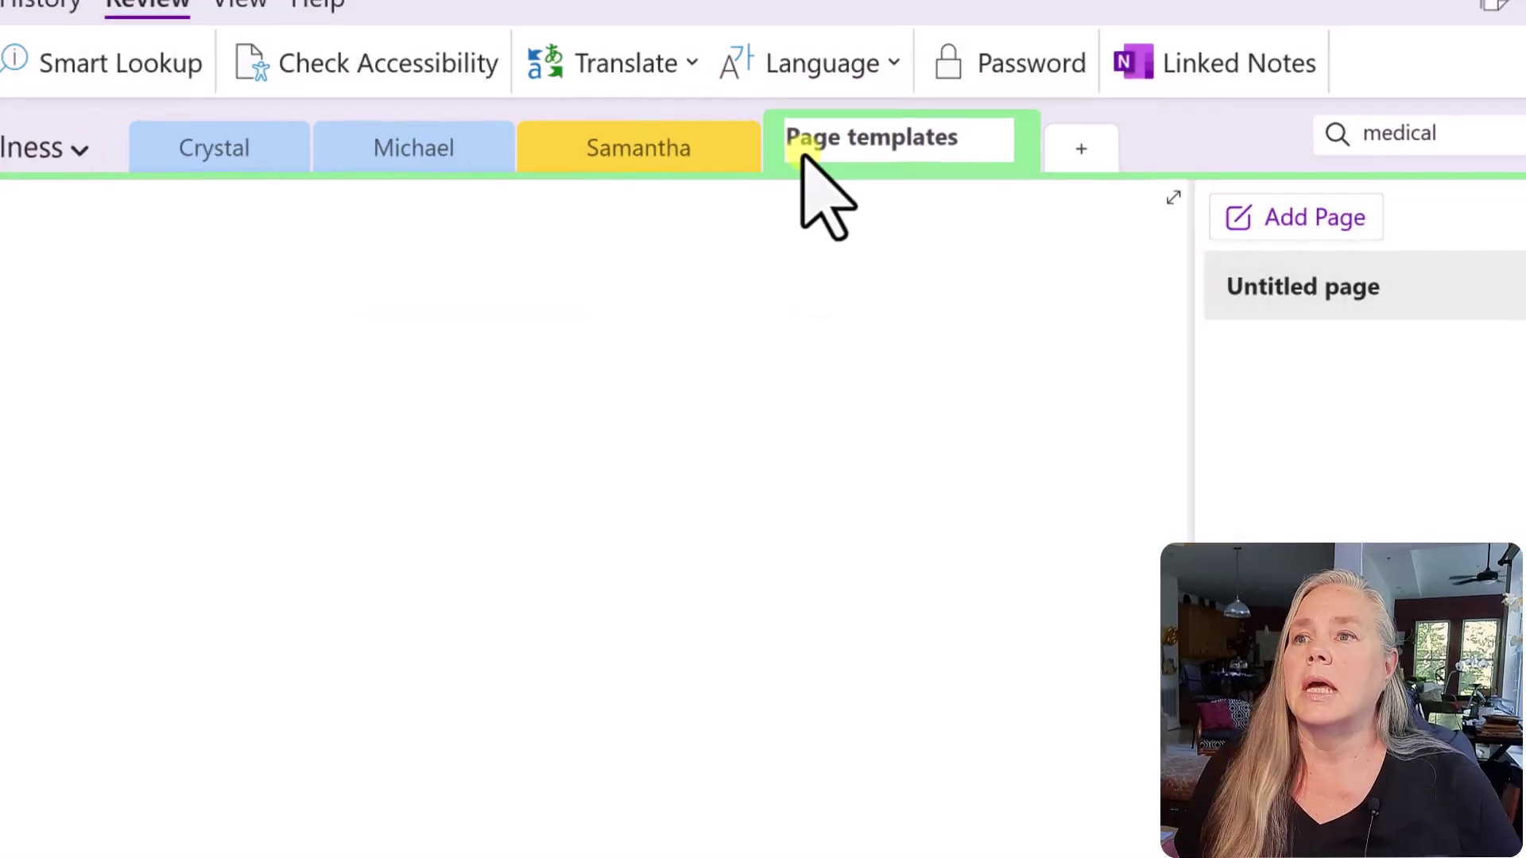
pyautogui.click(845, 259)
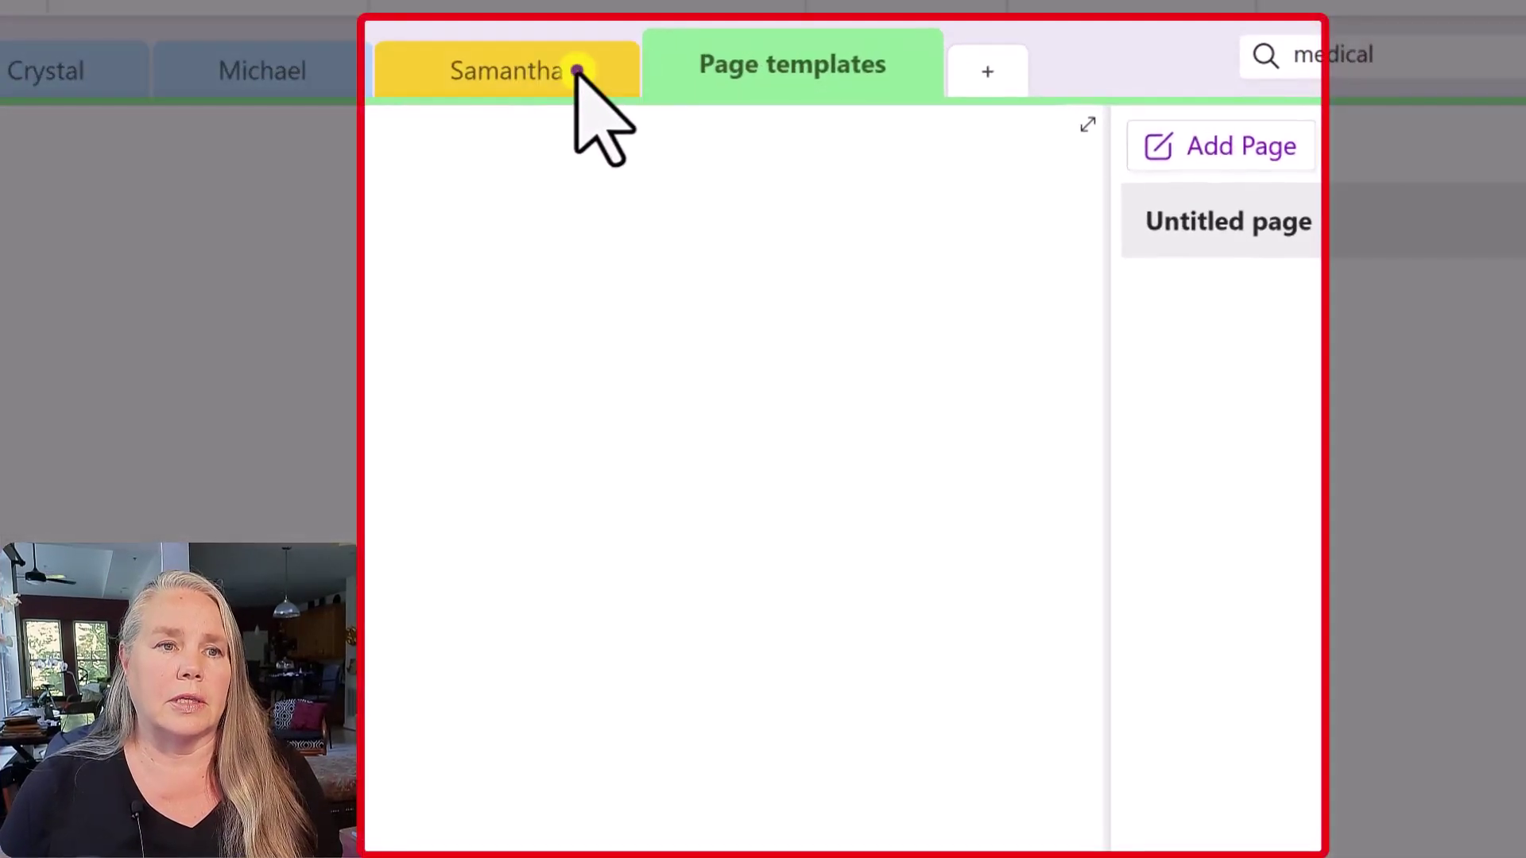
# Set the section color of the third person's section to Teal.
pyautogui.click(582, 78)
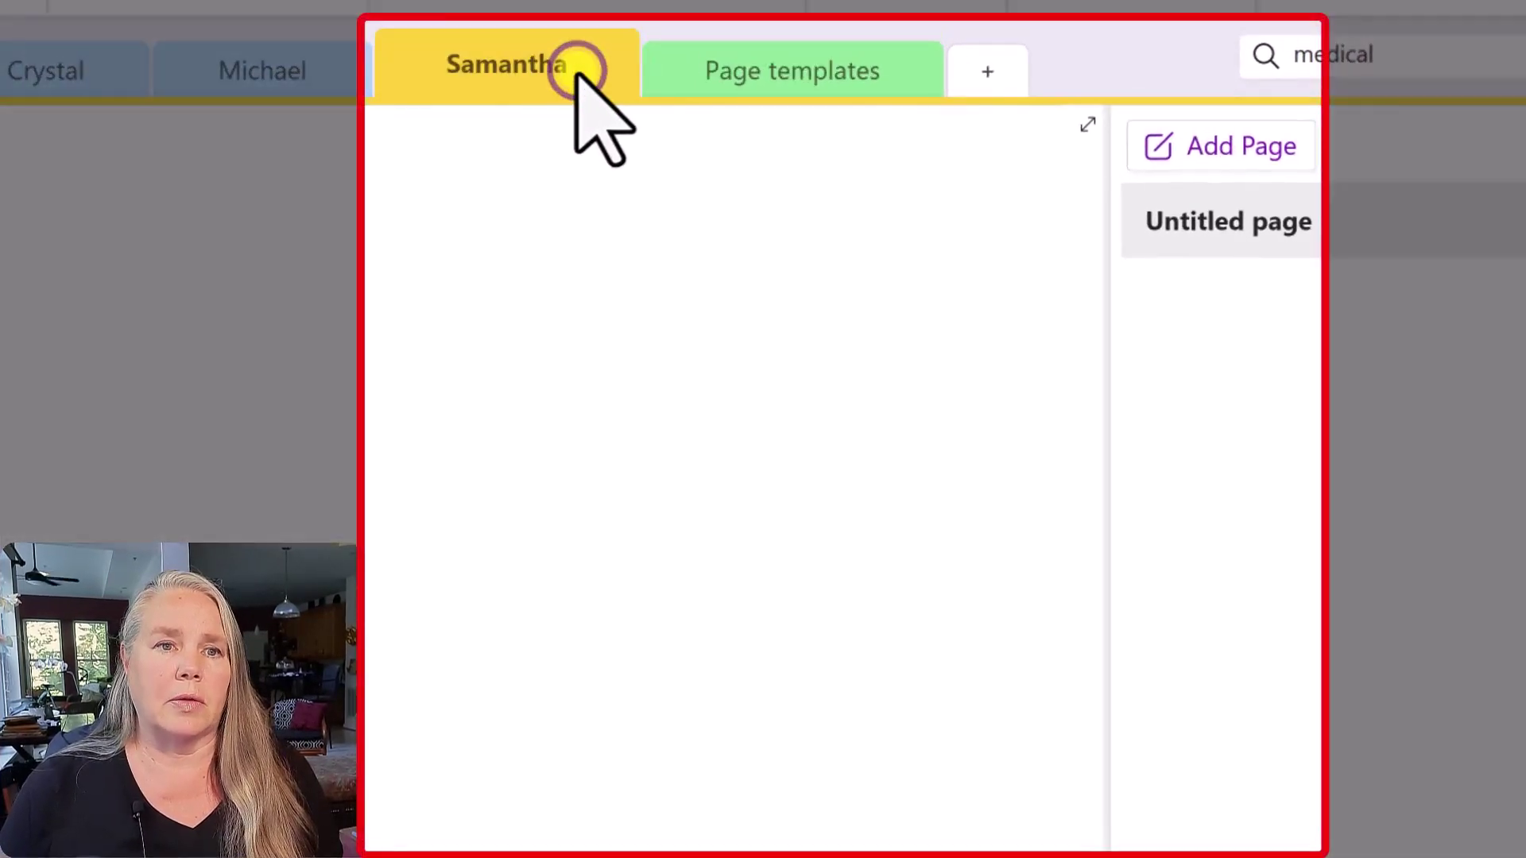
pyautogui.rightClick(582, 78)
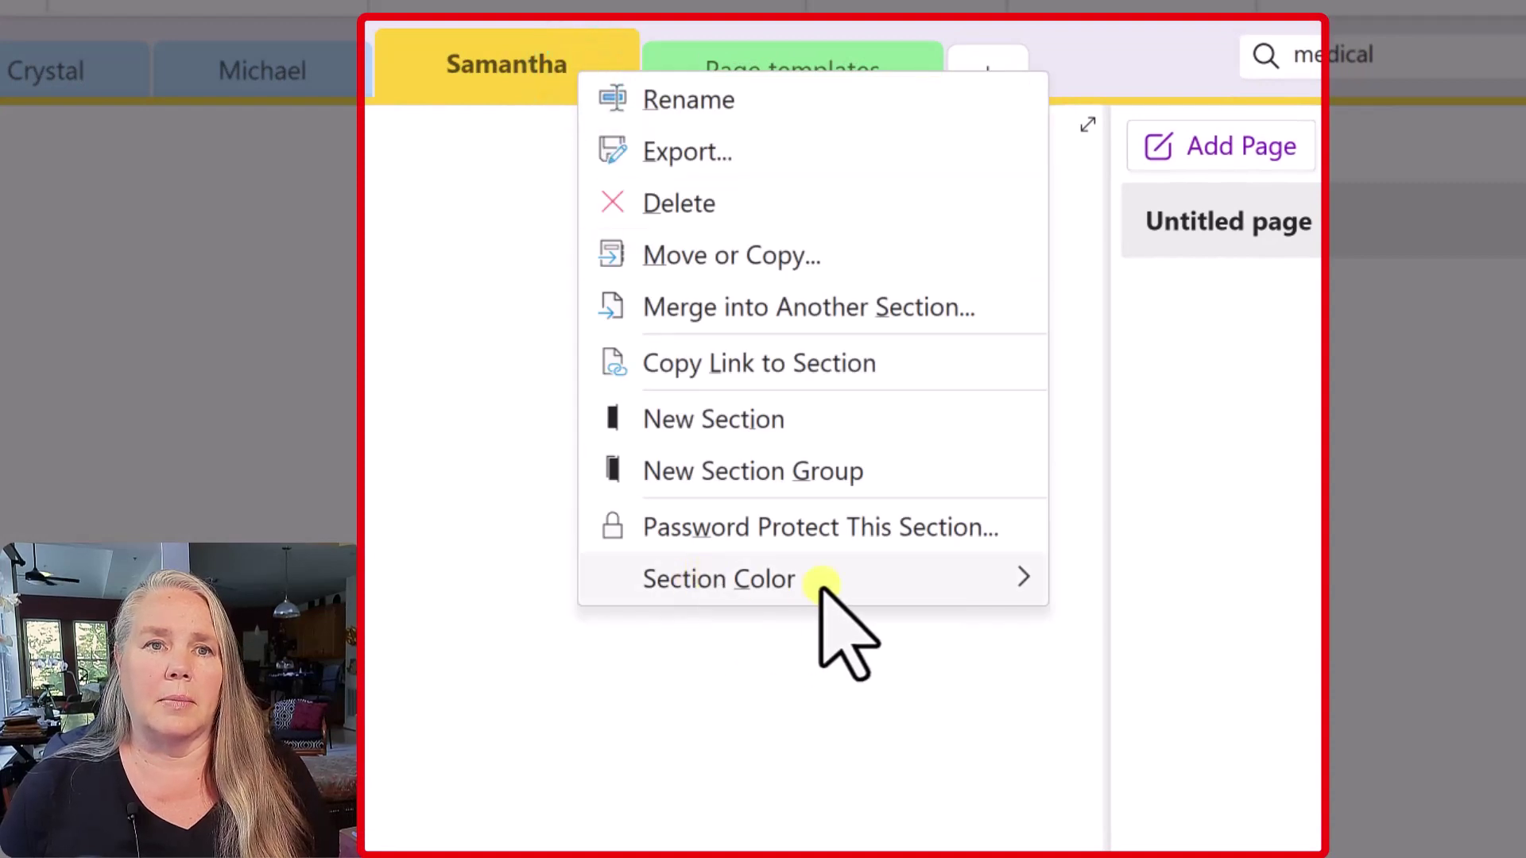
pyautogui.moveTo(826, 580)
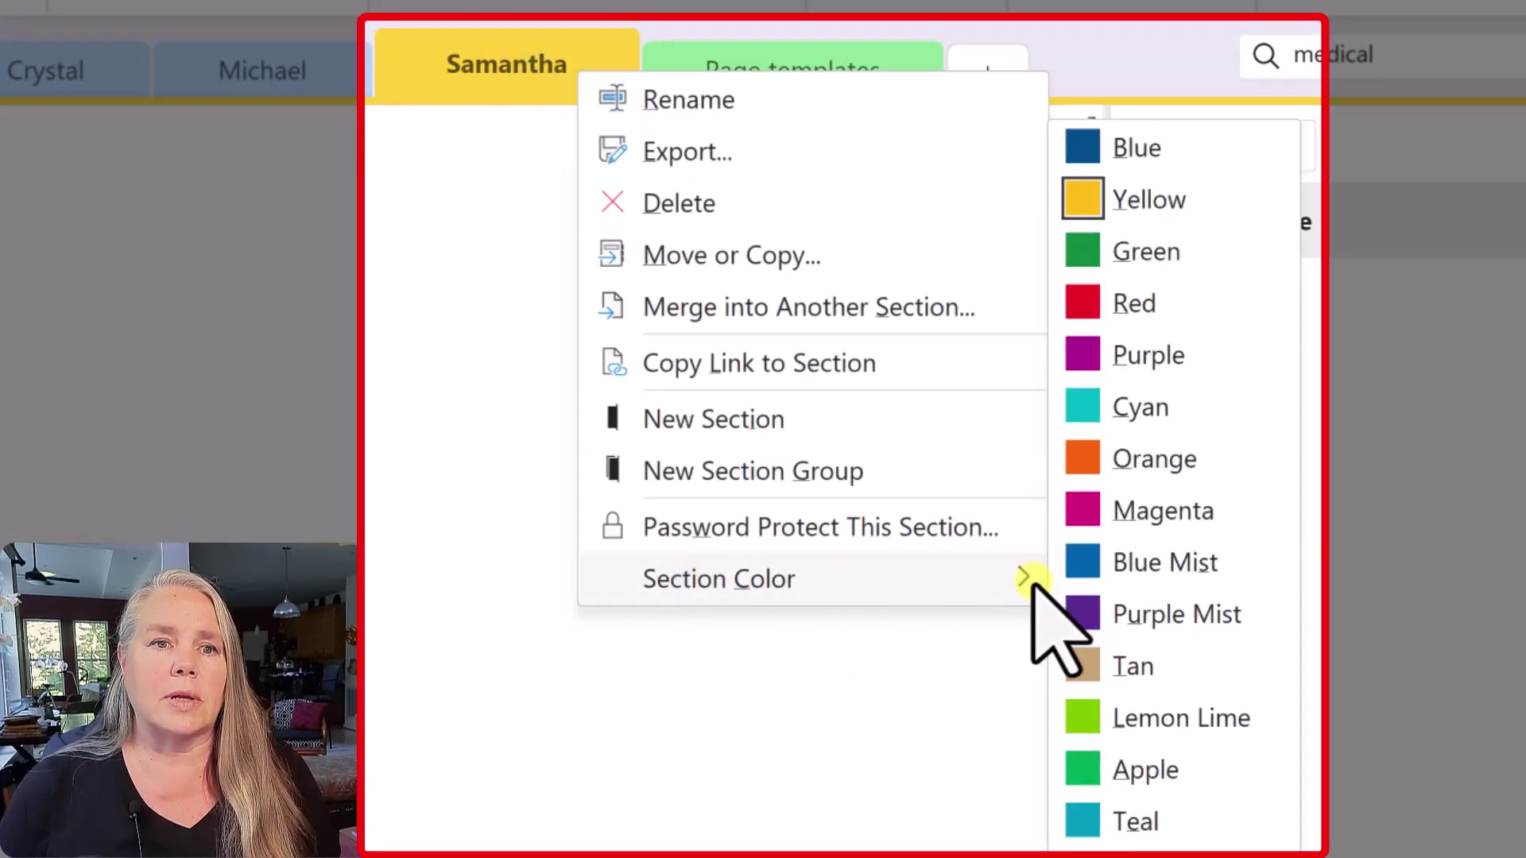
pyautogui.click(1136, 819)
# Set the section color of the second person's section to Blue.
pyautogui.rightClick(441, 80)
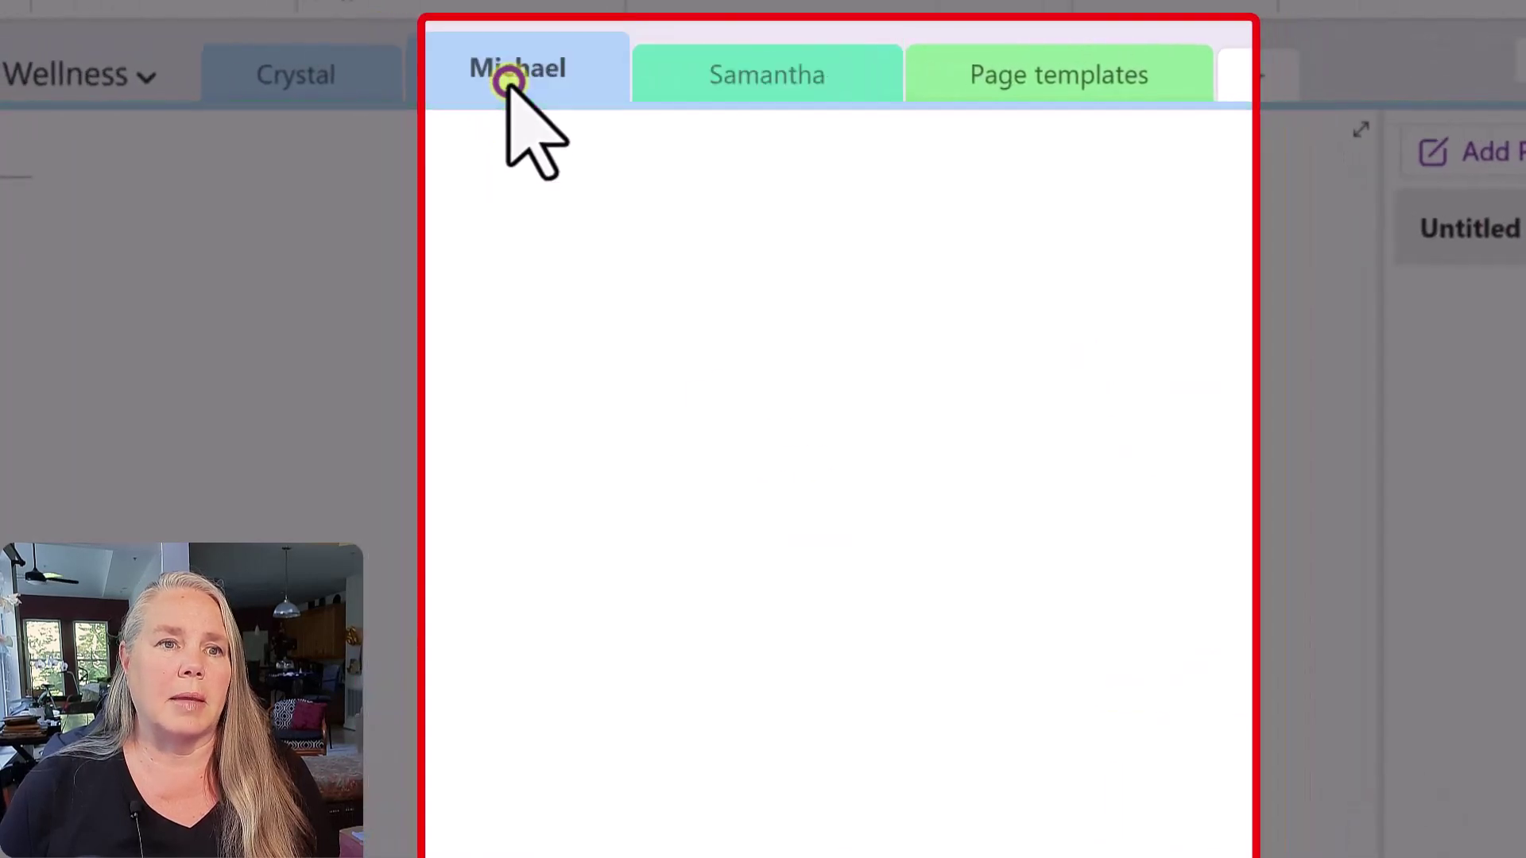
pyautogui.click(669, 600)
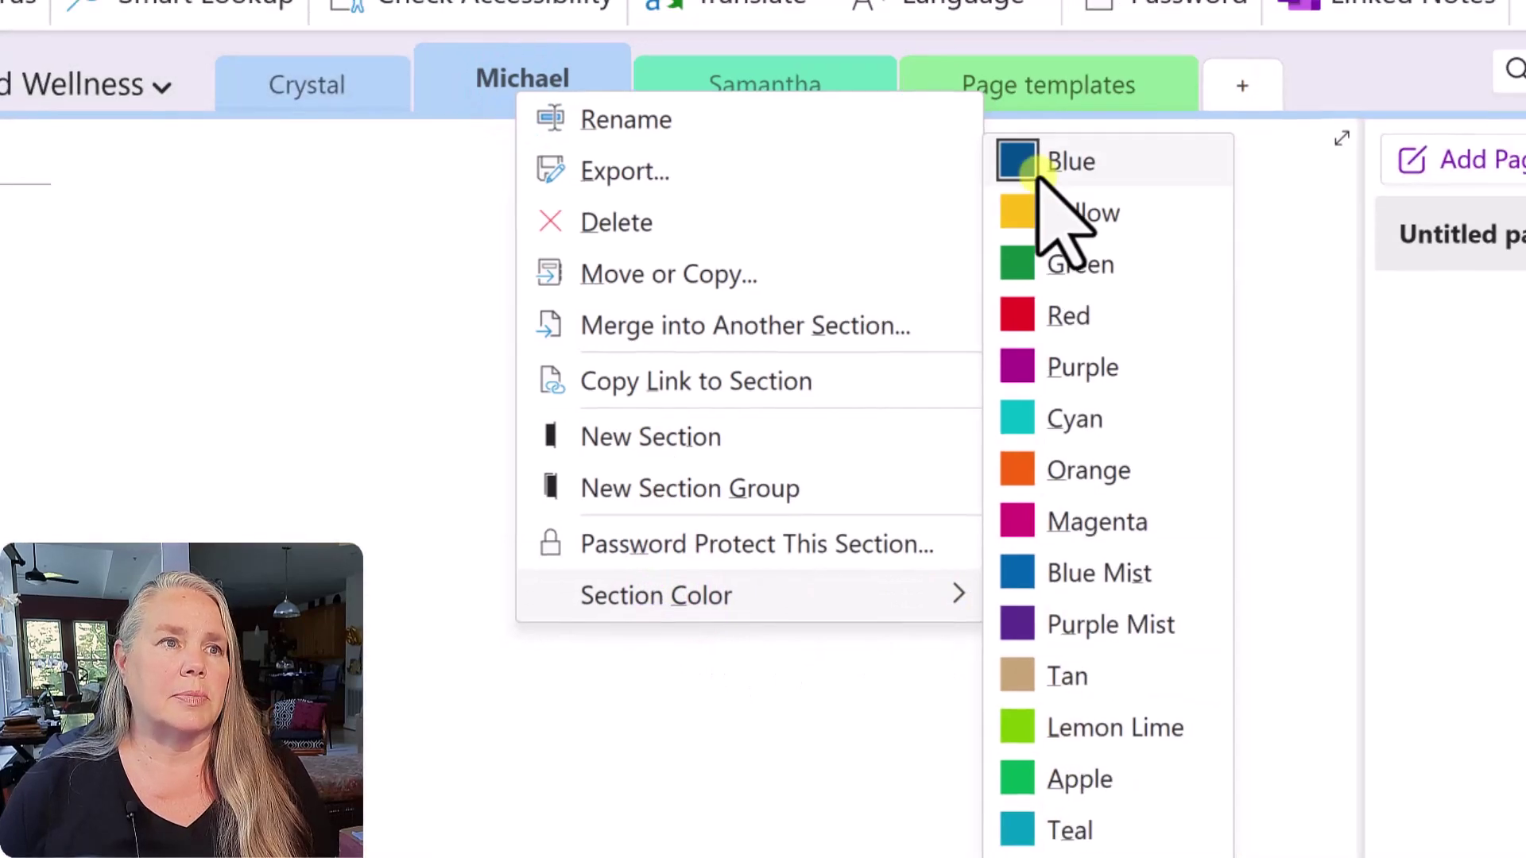
pyautogui.click(1037, 166)
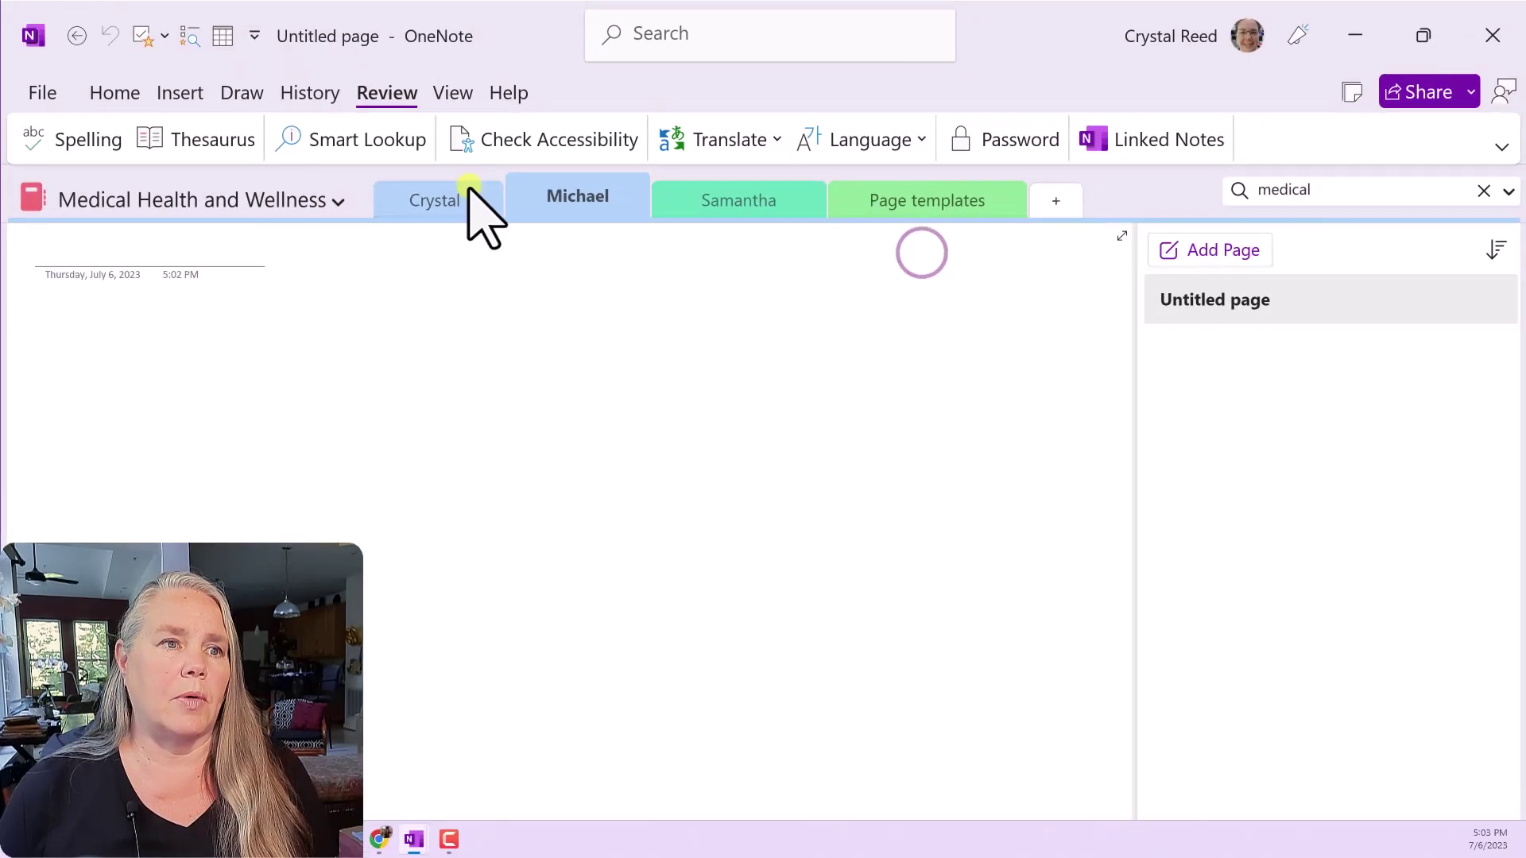
# Set the section color of the notebook owner's section to Purple Mist.
pyautogui.click(343, 76)
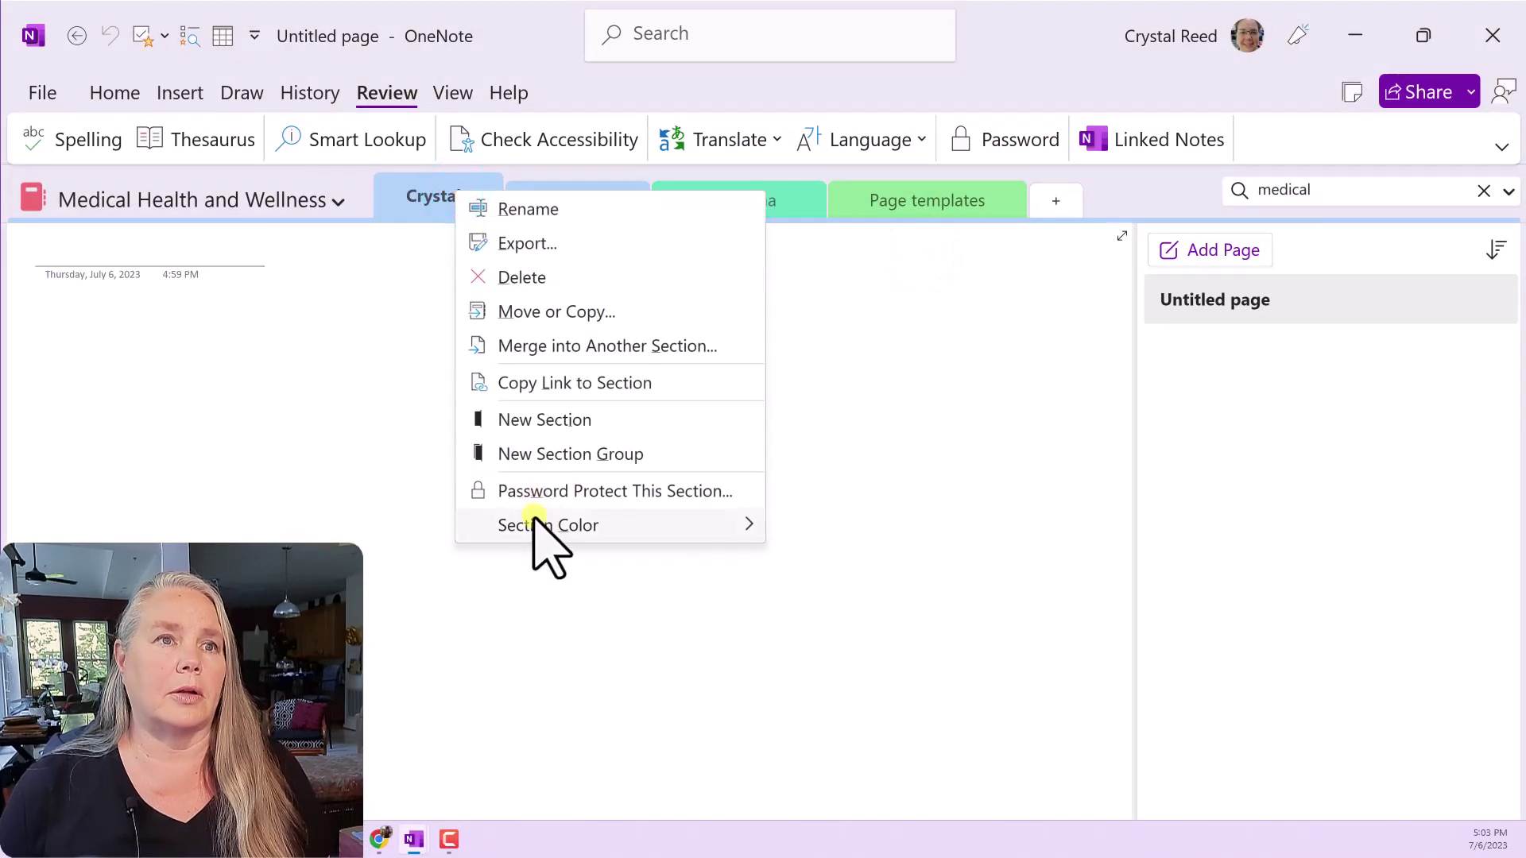
pyautogui.click(541, 524)
pyautogui.click(808, 550)
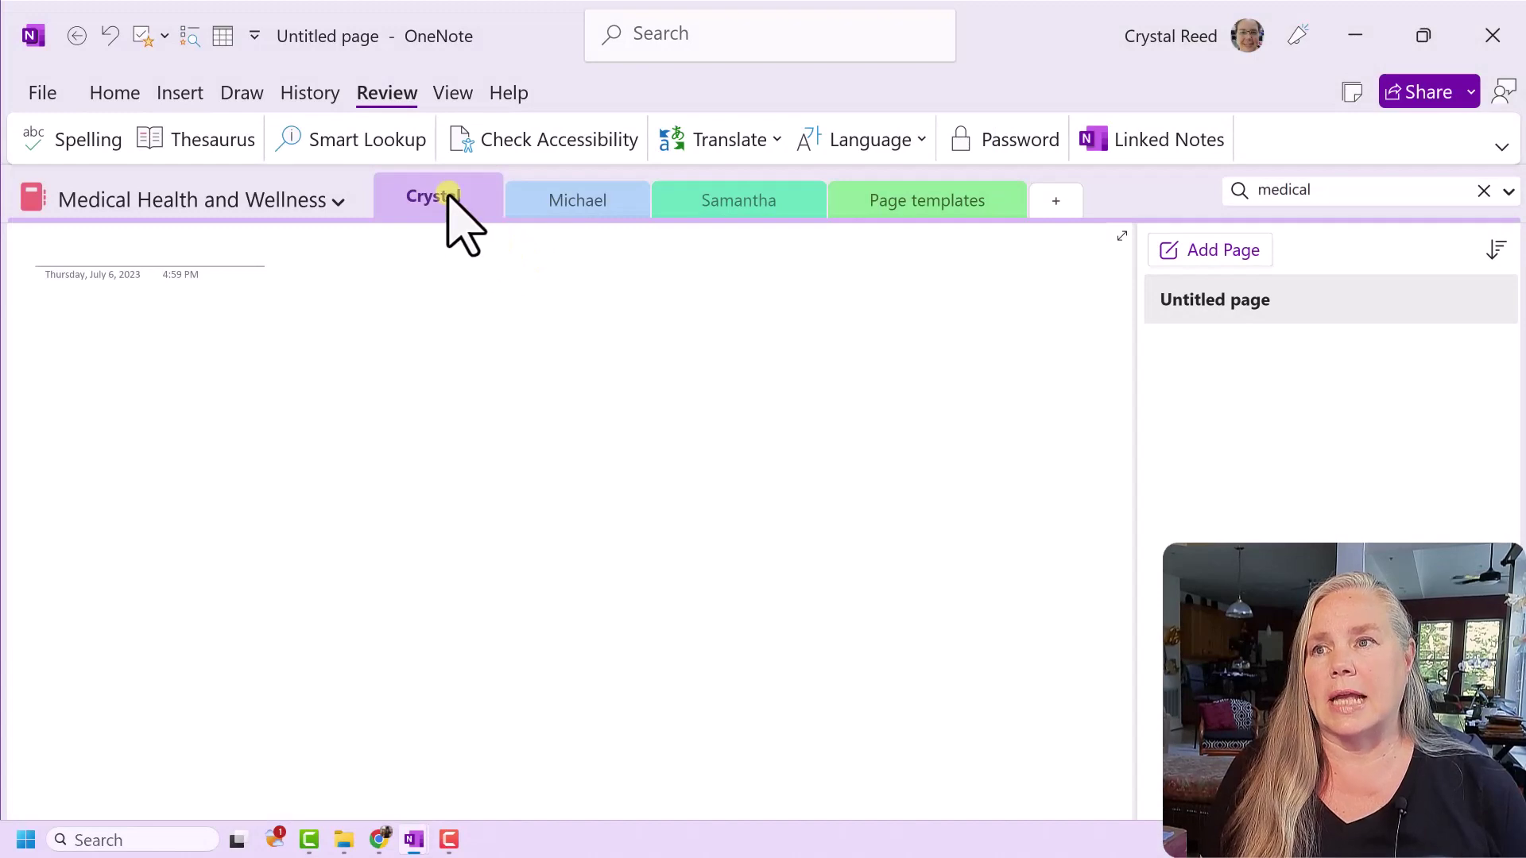
# Move the notebook owner's section after the second person's section, then behind Page templates, and return it to first place.
pyautogui.click(444, 188)
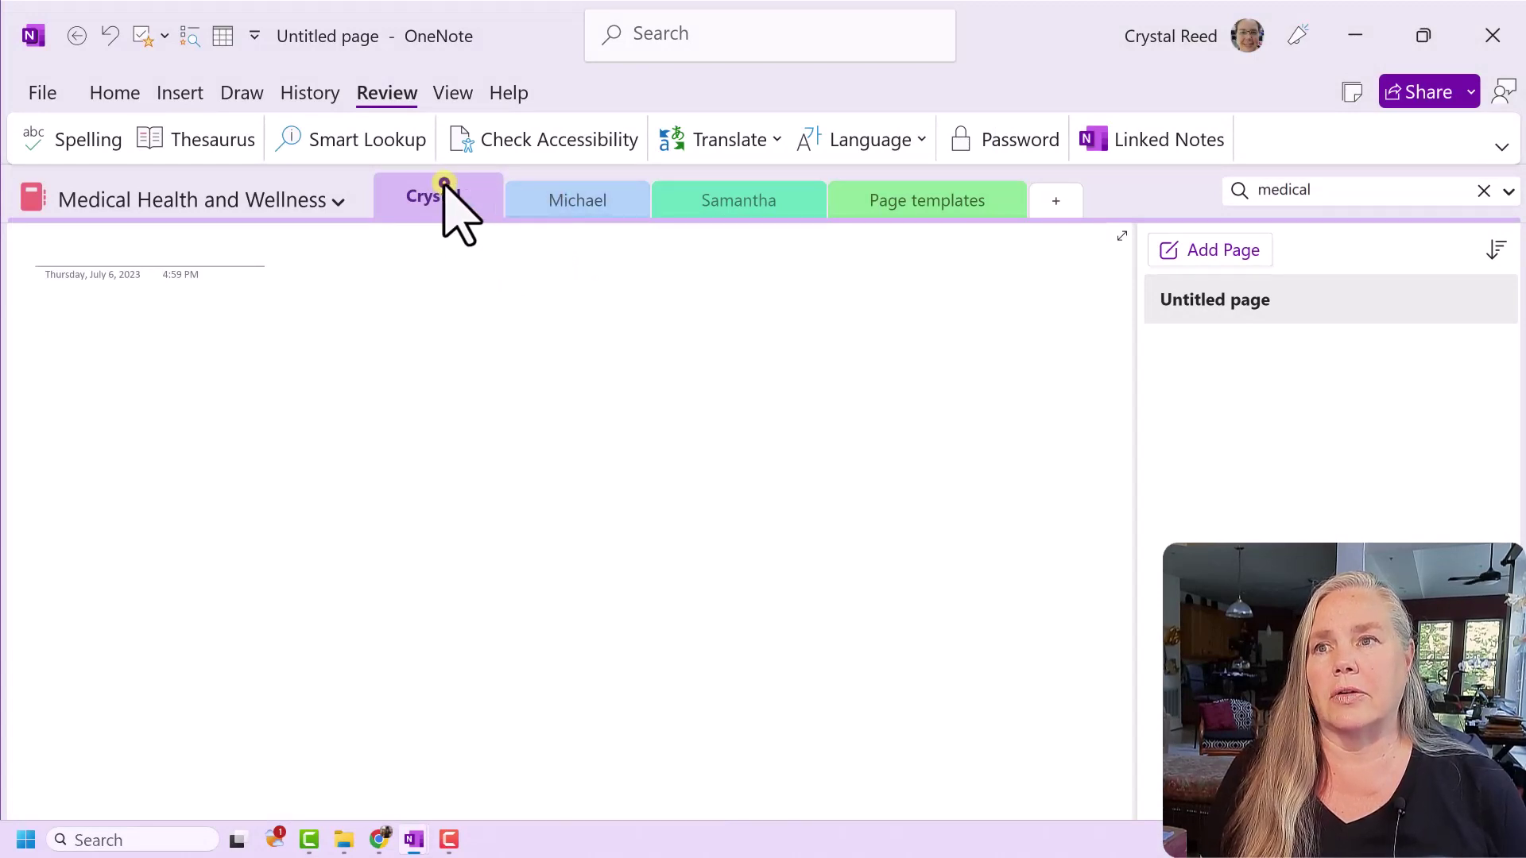
pyautogui.moveTo(445, 185)
pyautogui.mouseDown()
pyautogui.moveTo(627, 191)
pyautogui.moveTo(604, 373)
pyautogui.mouseUp()
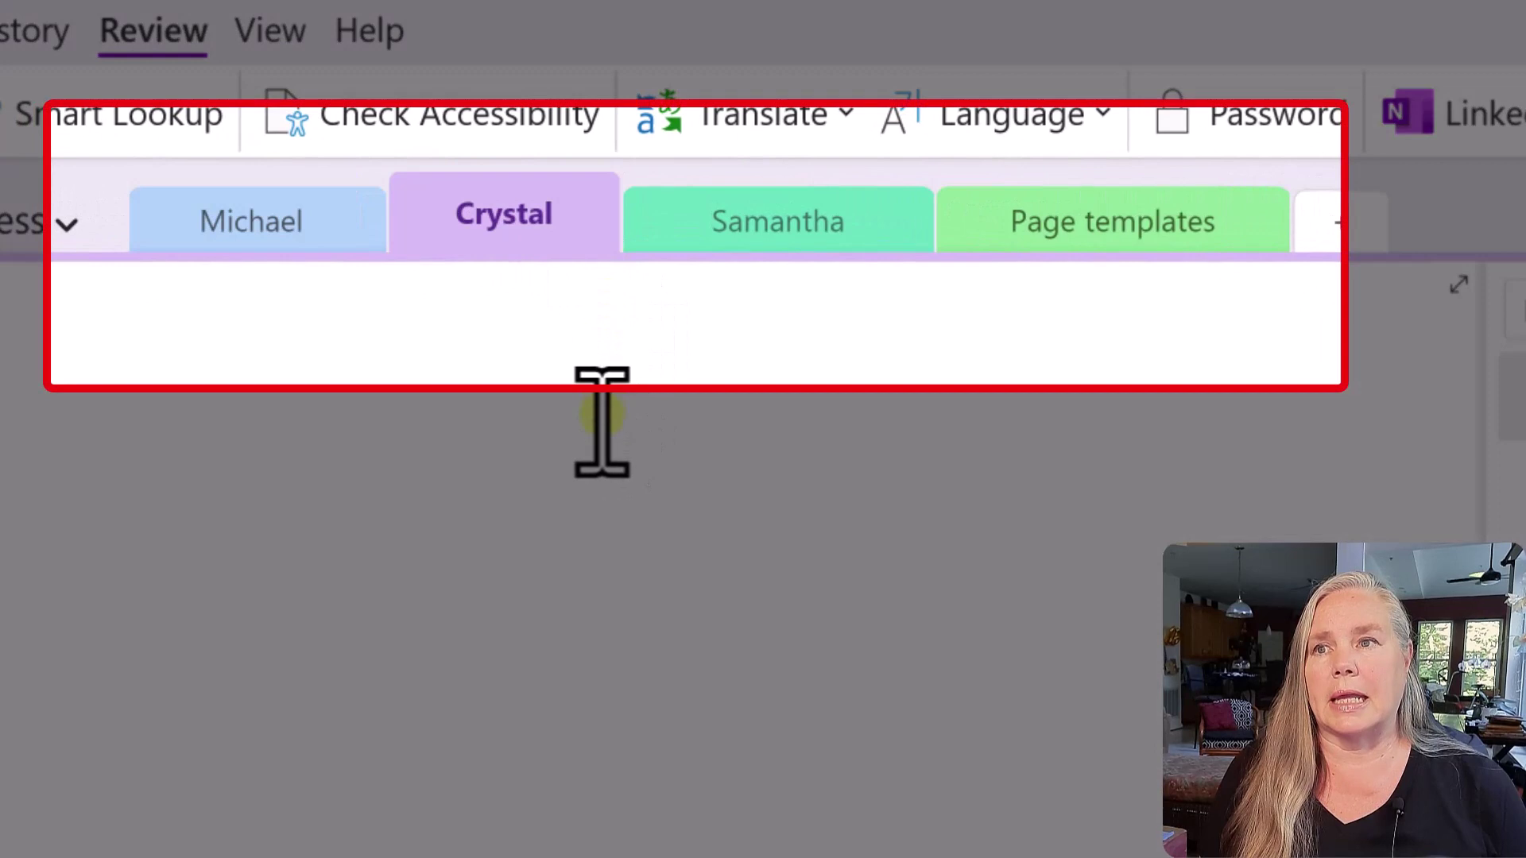
pyautogui.click(602, 413)
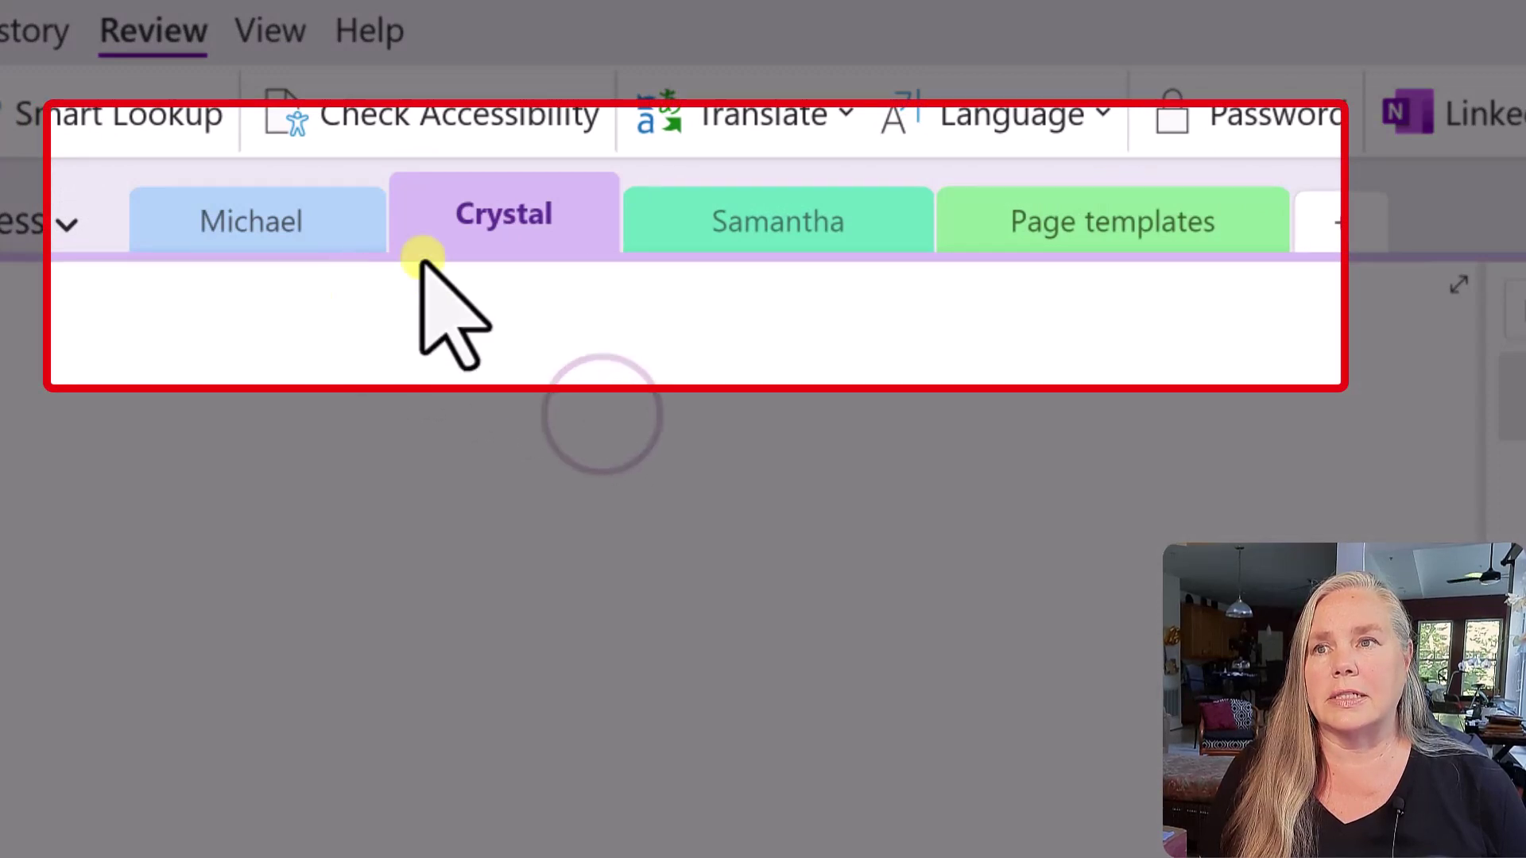
pyautogui.click(589, 190)
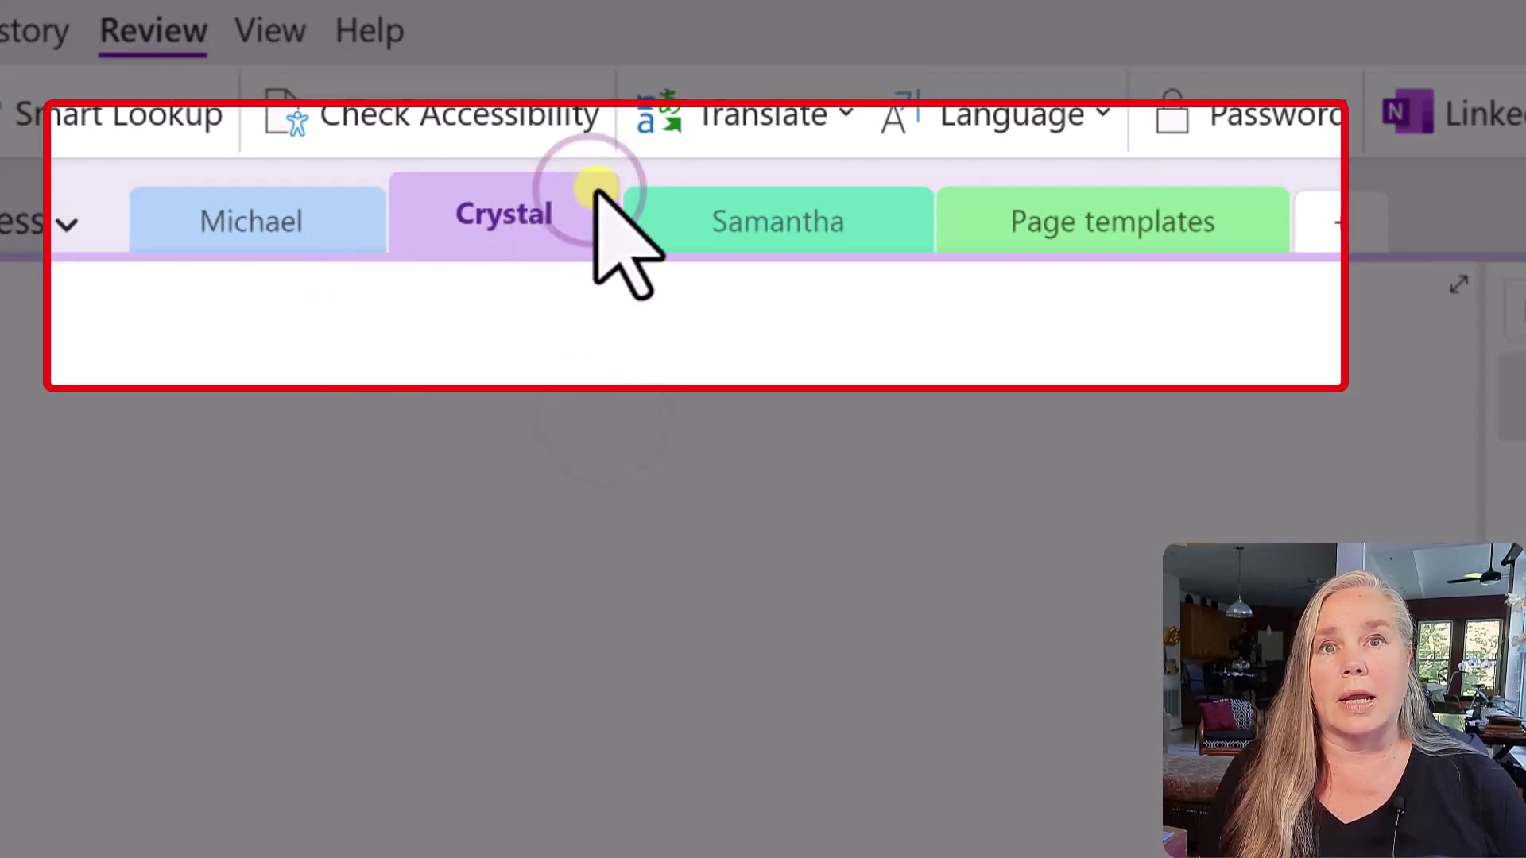
pyautogui.click(593, 190)
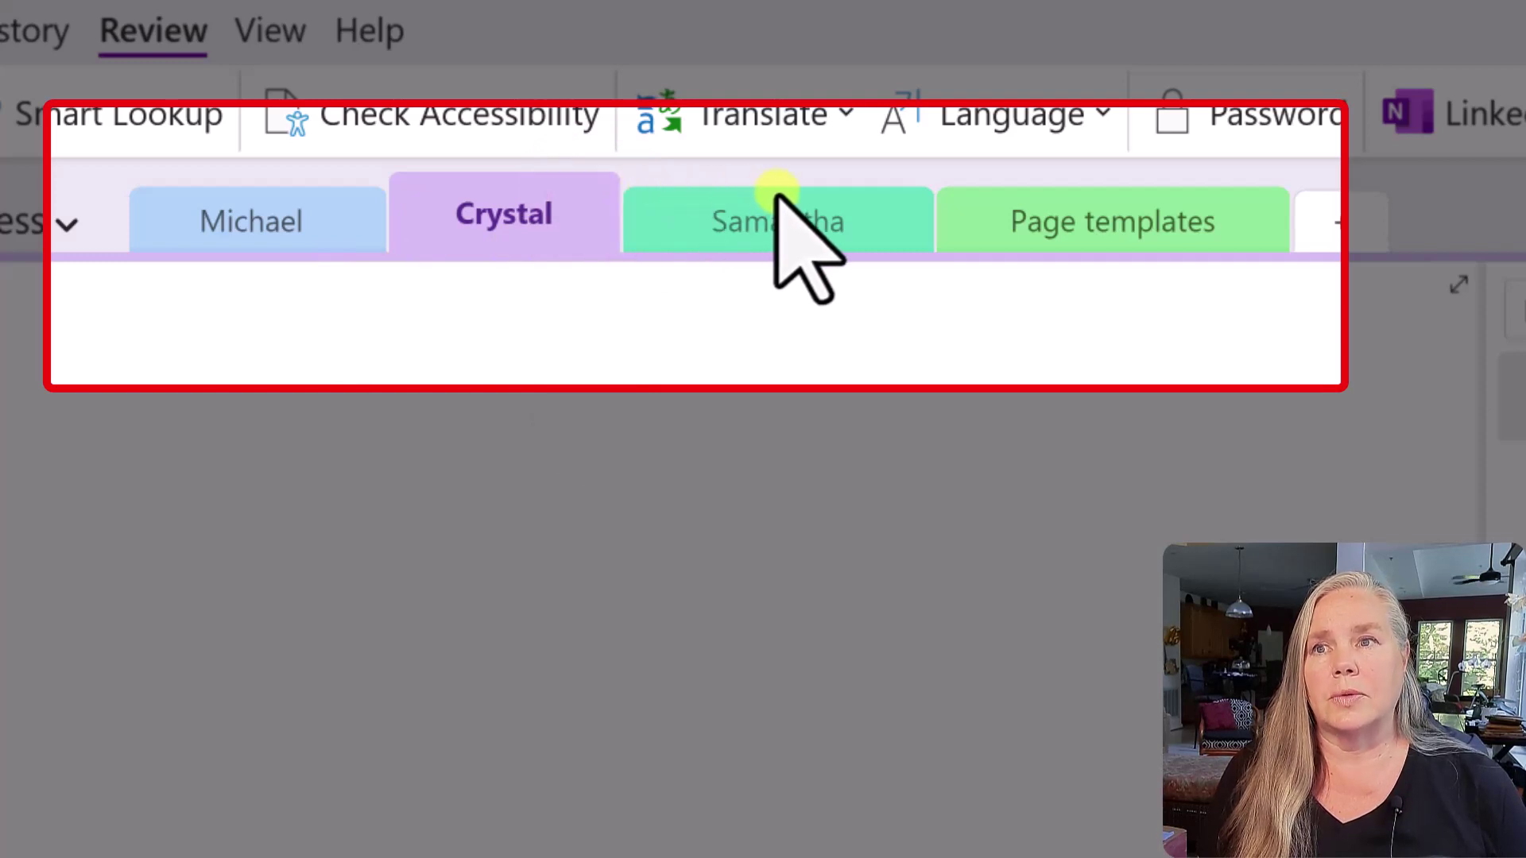
pyautogui.moveTo(558, 204)
pyautogui.mouseDown()
pyautogui.moveTo(627, 221)
pyautogui.moveTo(894, 216)
pyautogui.moveTo(930, 183)
pyautogui.moveTo(1262, 191)
pyautogui.mouseUp()
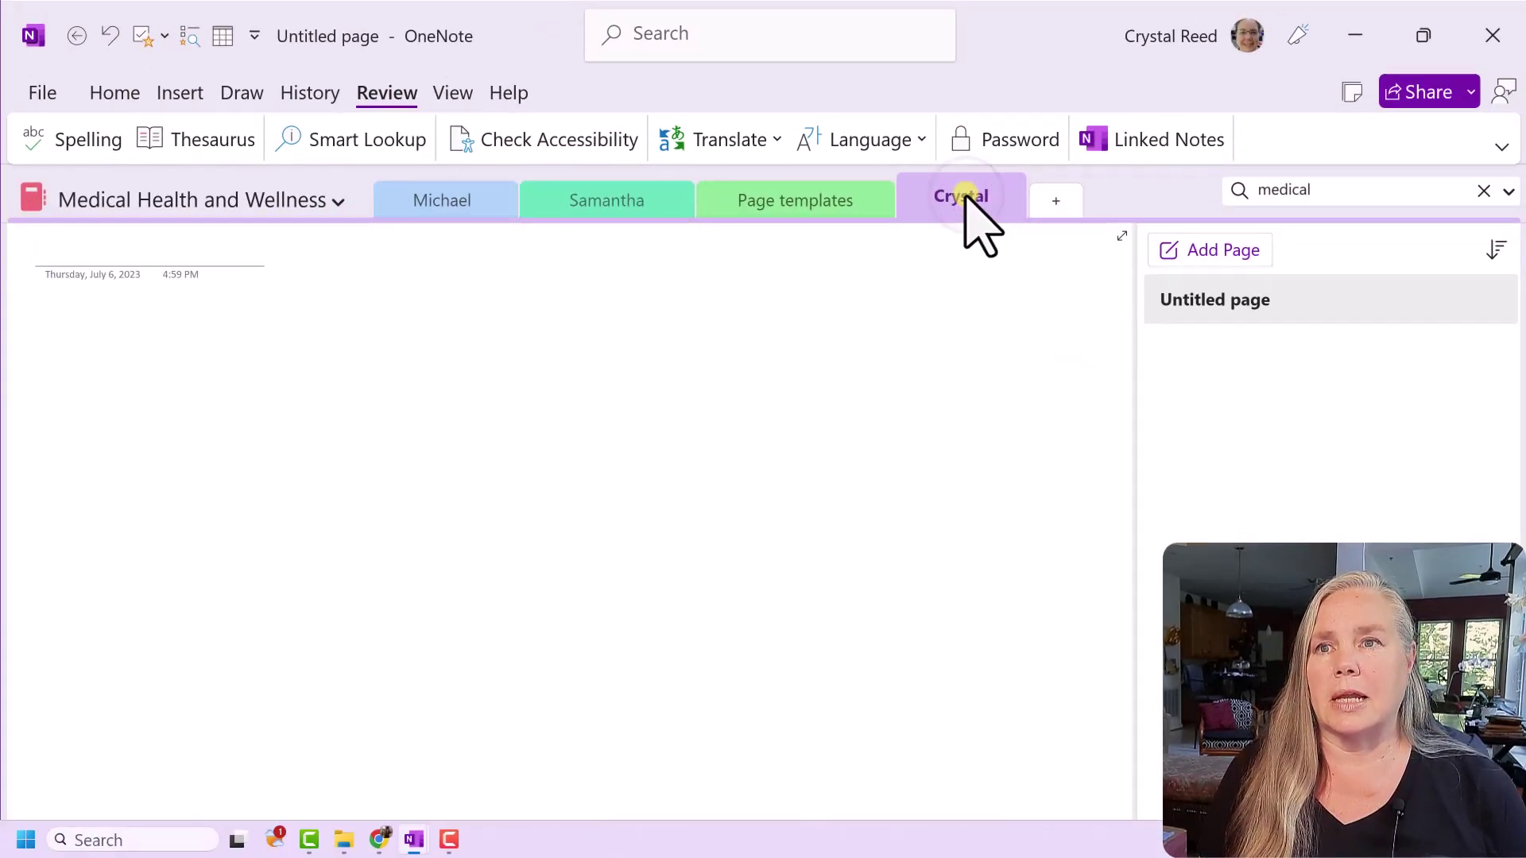
pyautogui.moveTo(936, 193)
pyautogui.mouseDown()
pyautogui.moveTo(556, 194)
pyautogui.moveTo(447, 178)
pyautogui.moveTo(405, 195)
pyautogui.mouseUp()
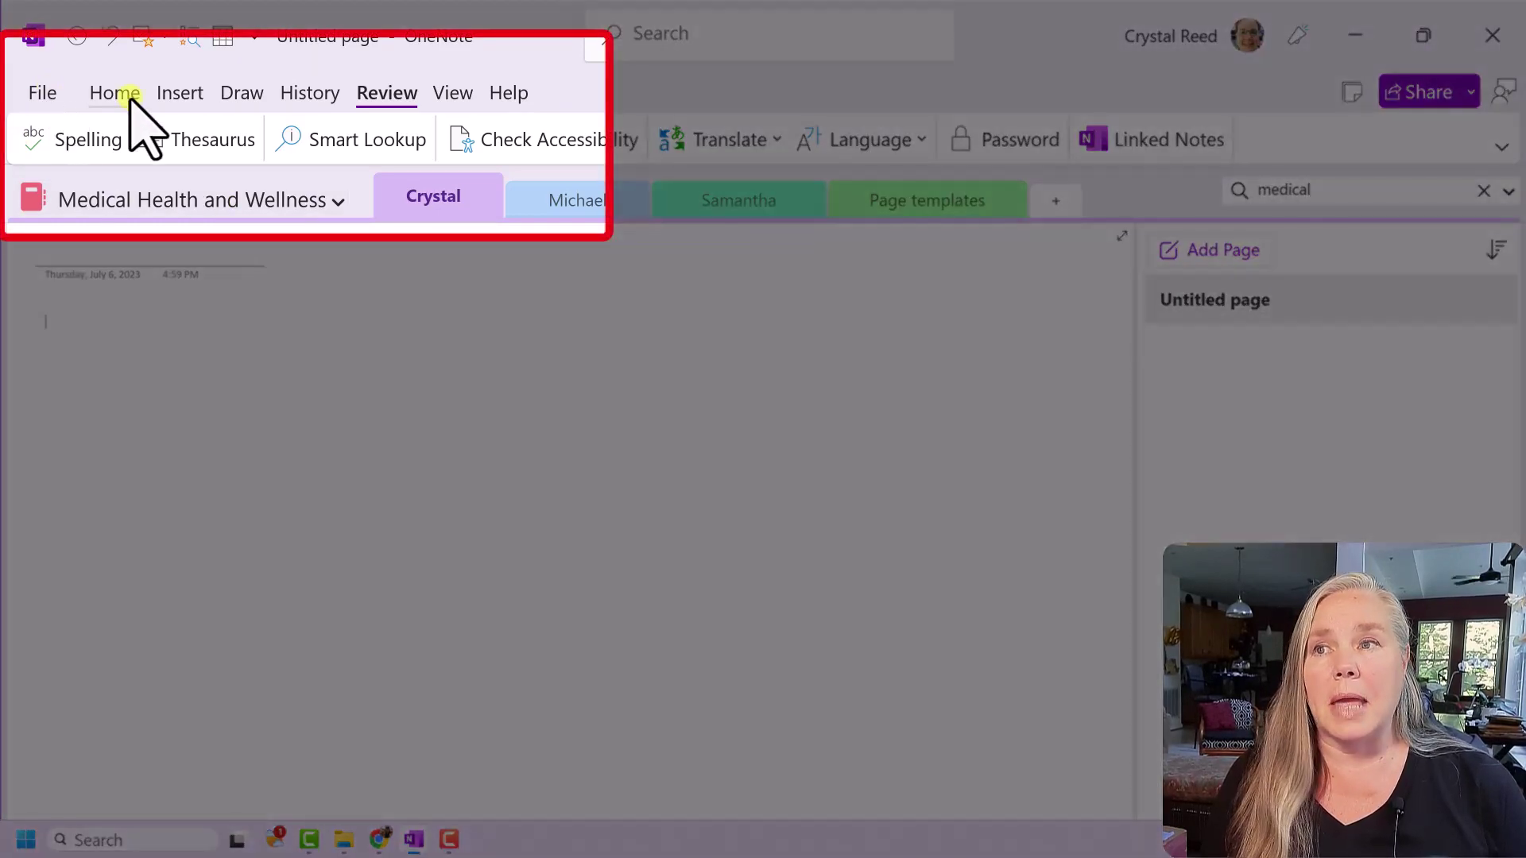
# Examine the password protection options for the notebook owner's section and leave without setting a password.
pyautogui.click(130, 93)
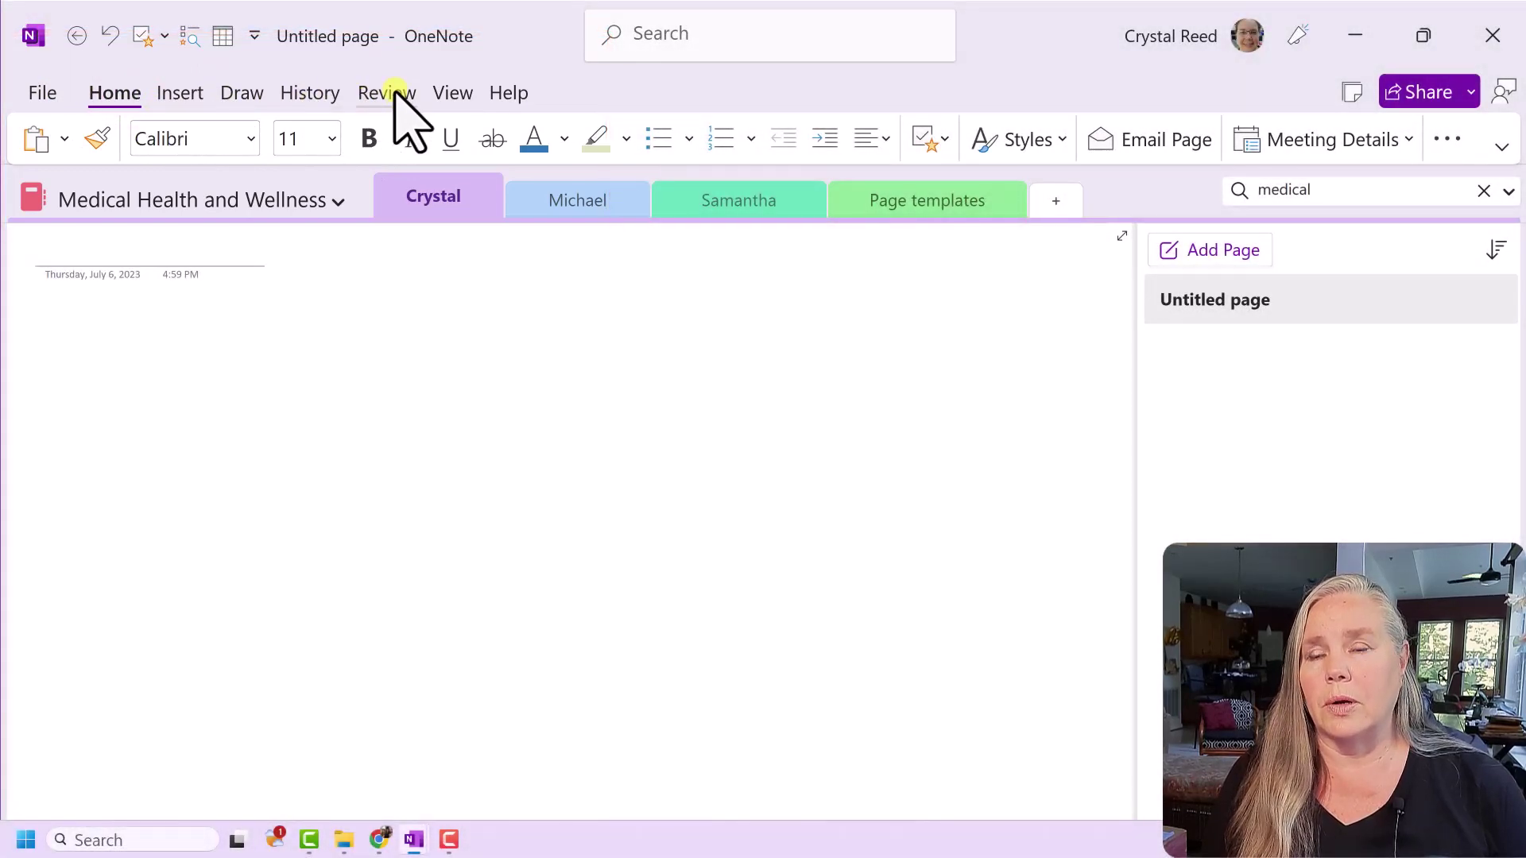
pyautogui.click(387, 93)
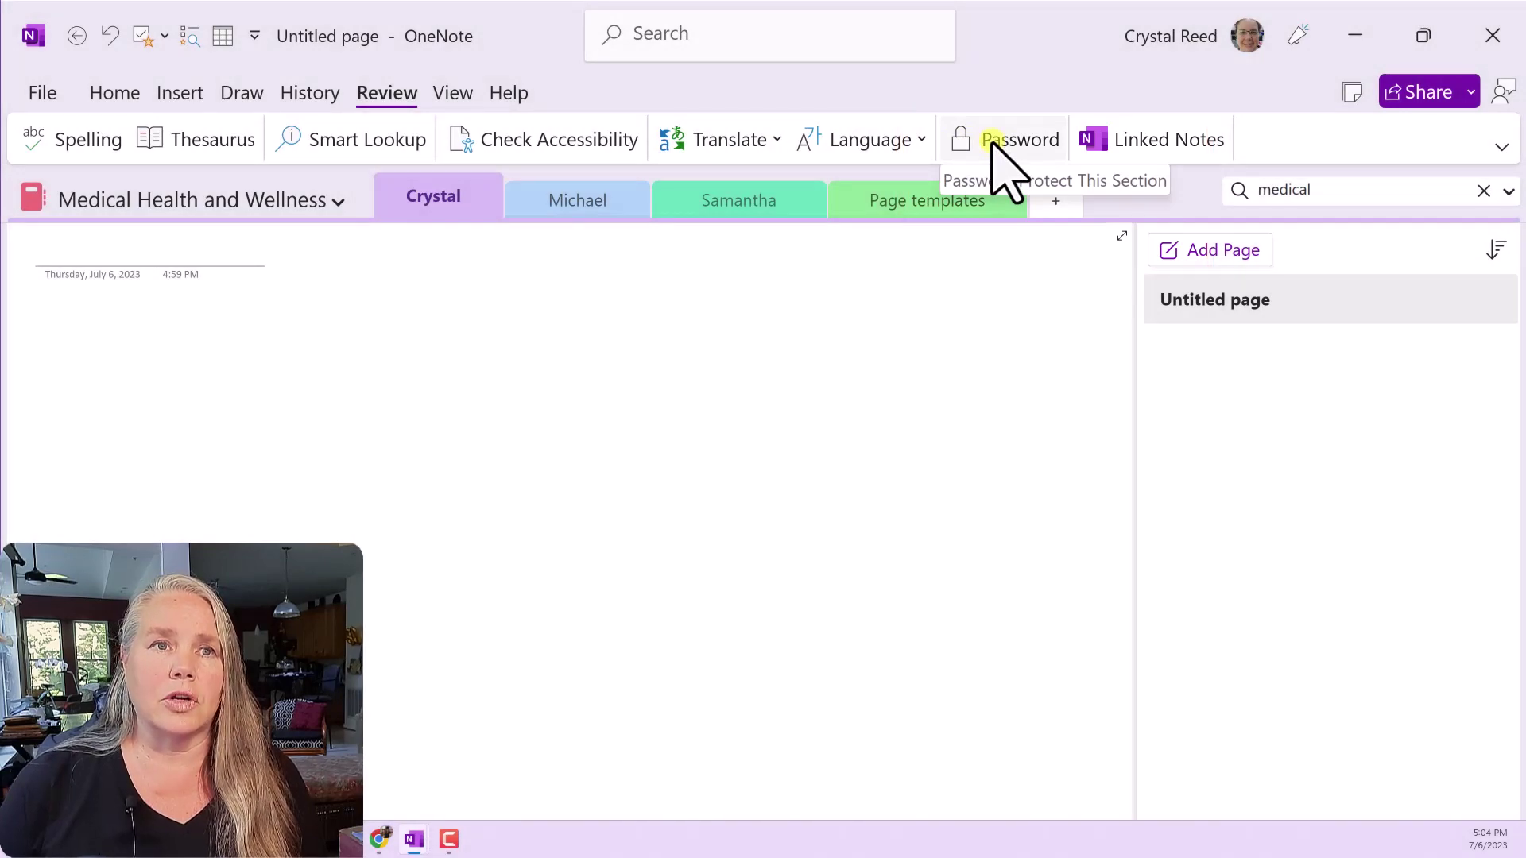
pyautogui.click(994, 143)
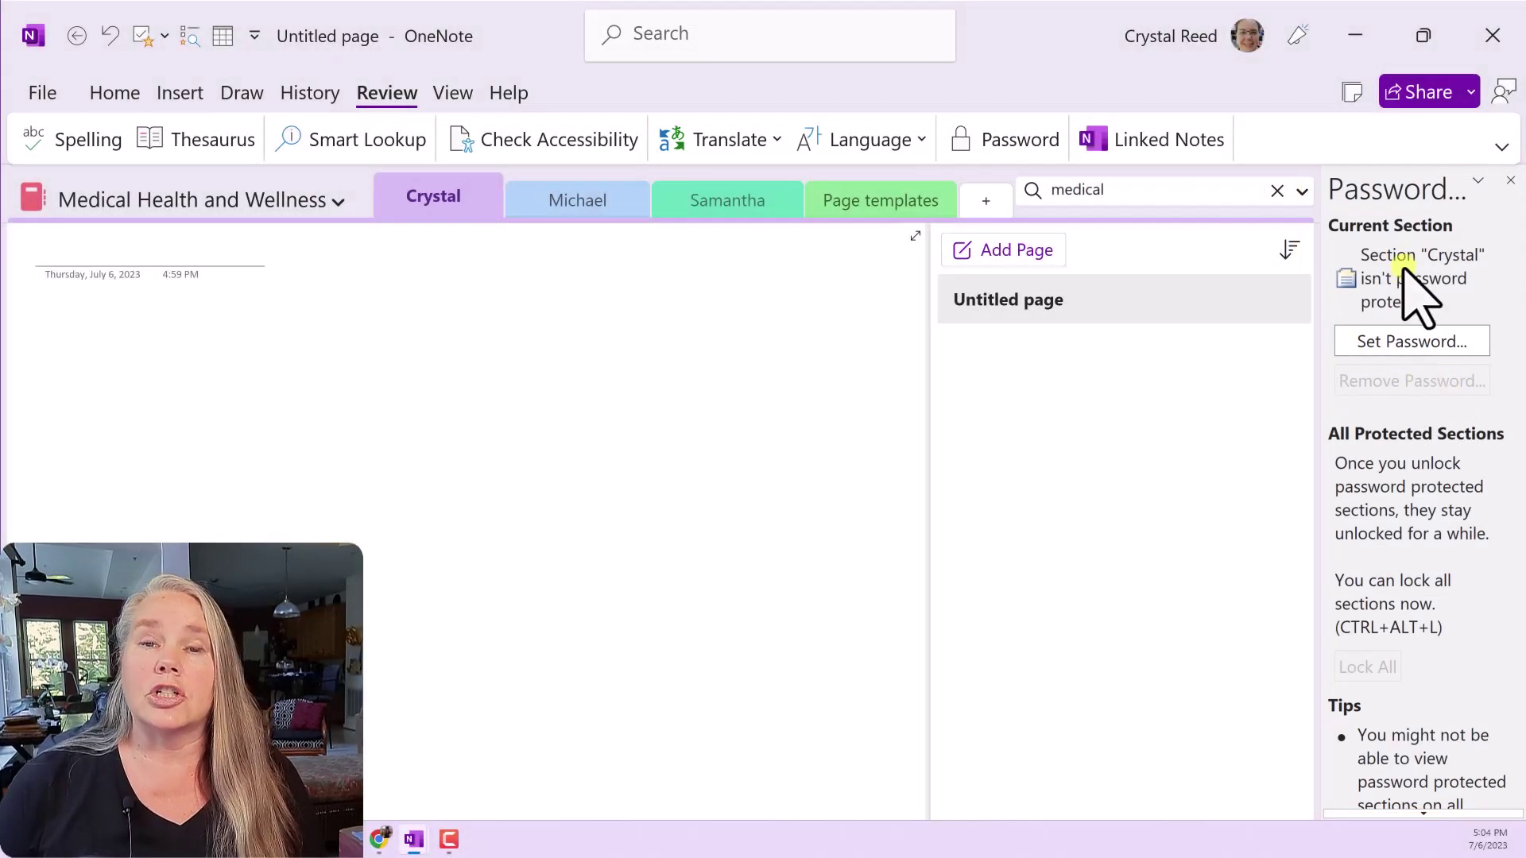
pyautogui.click(1423, 348)
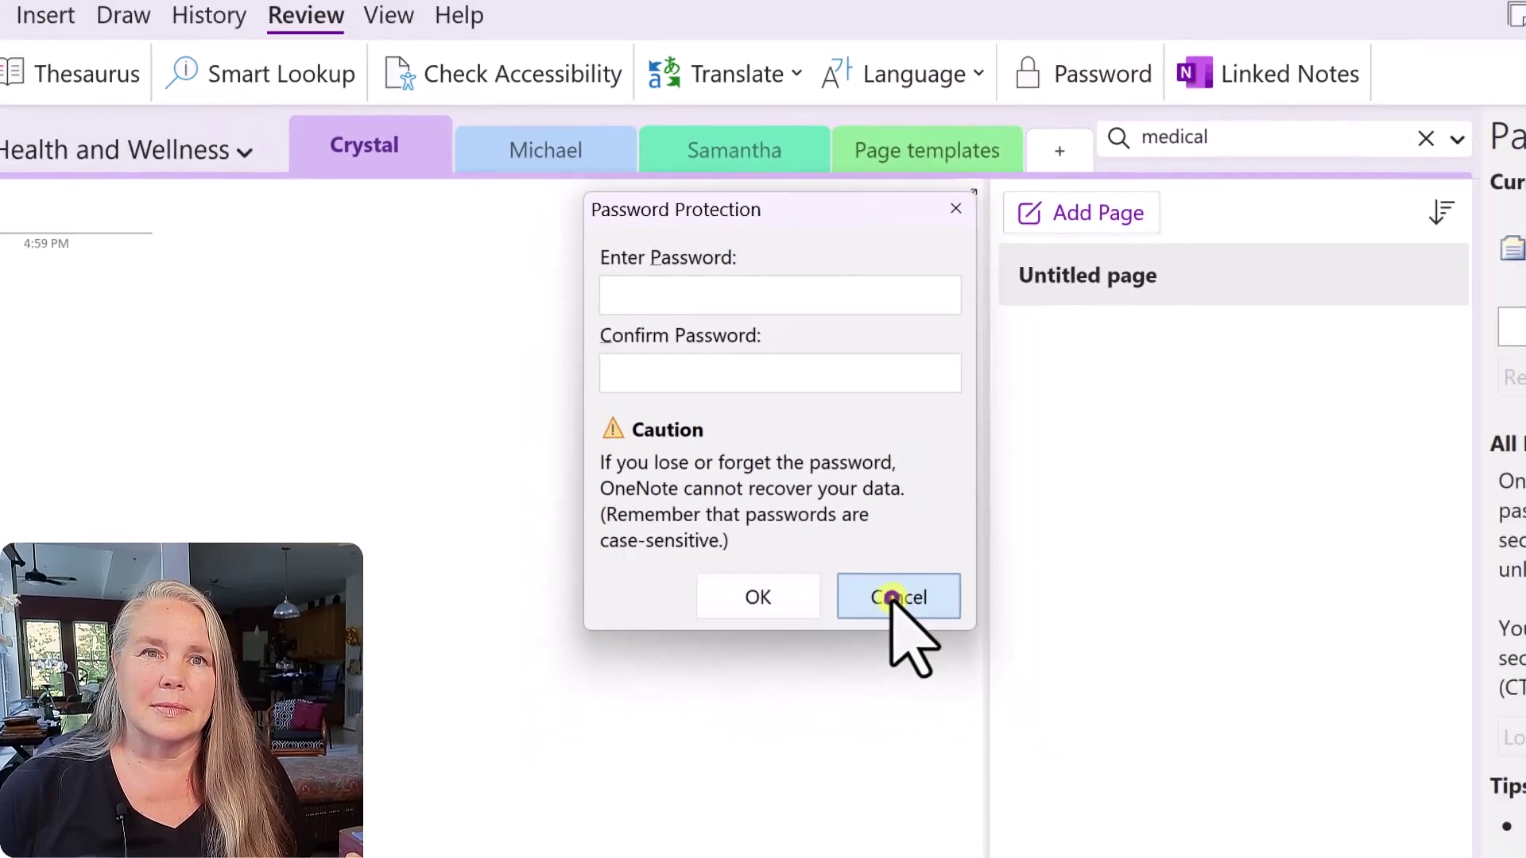
pyautogui.click(891, 597)
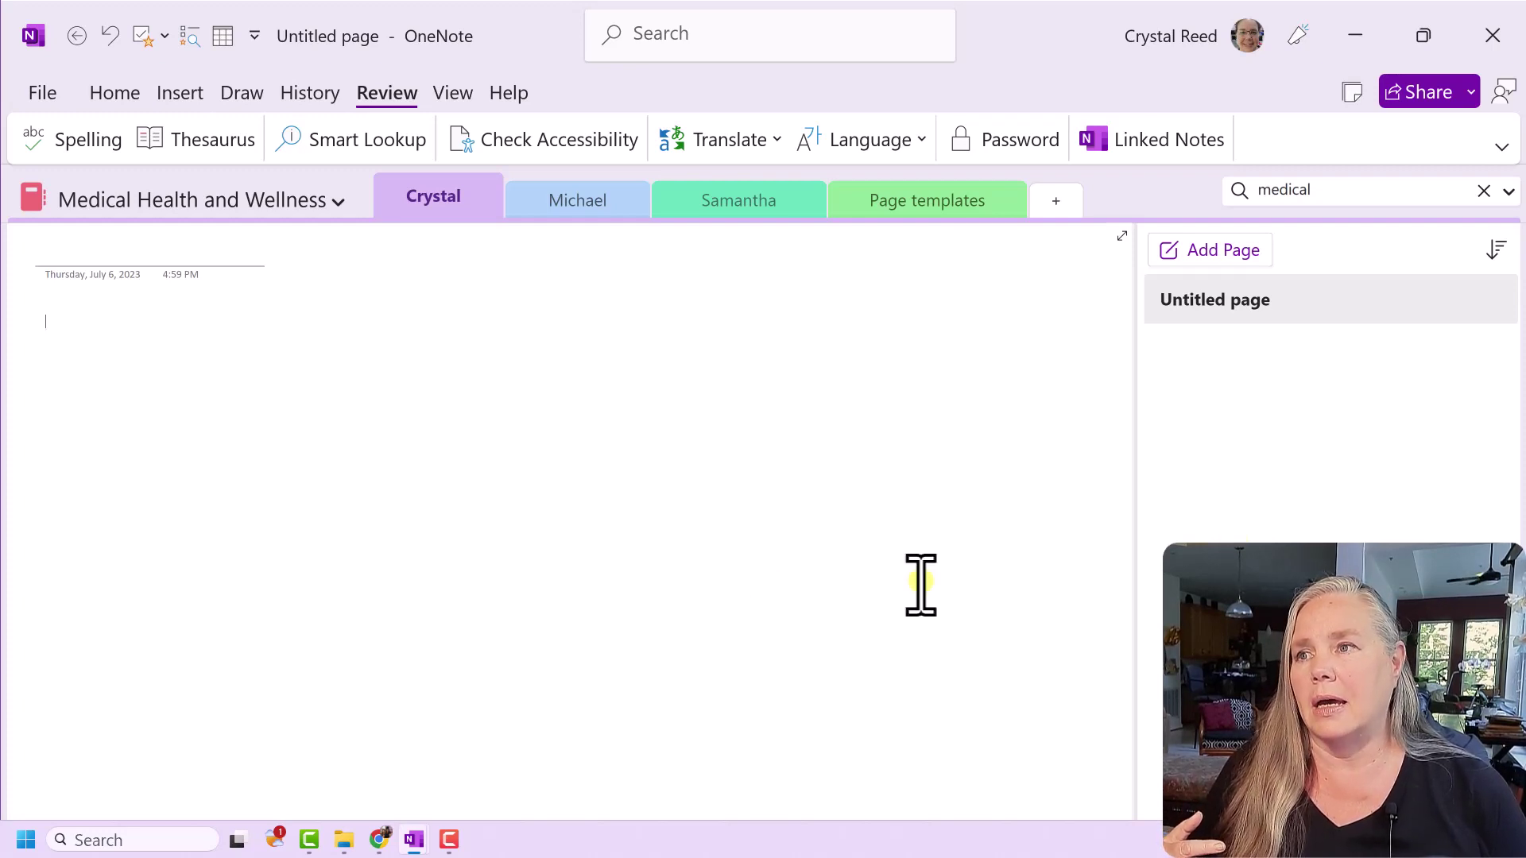
# Switch to the 2023 Life Planner notebook and review the Medical Appointment Visit and Doctor's Contacts pages in its May section.
pyautogui.click(216, 205)
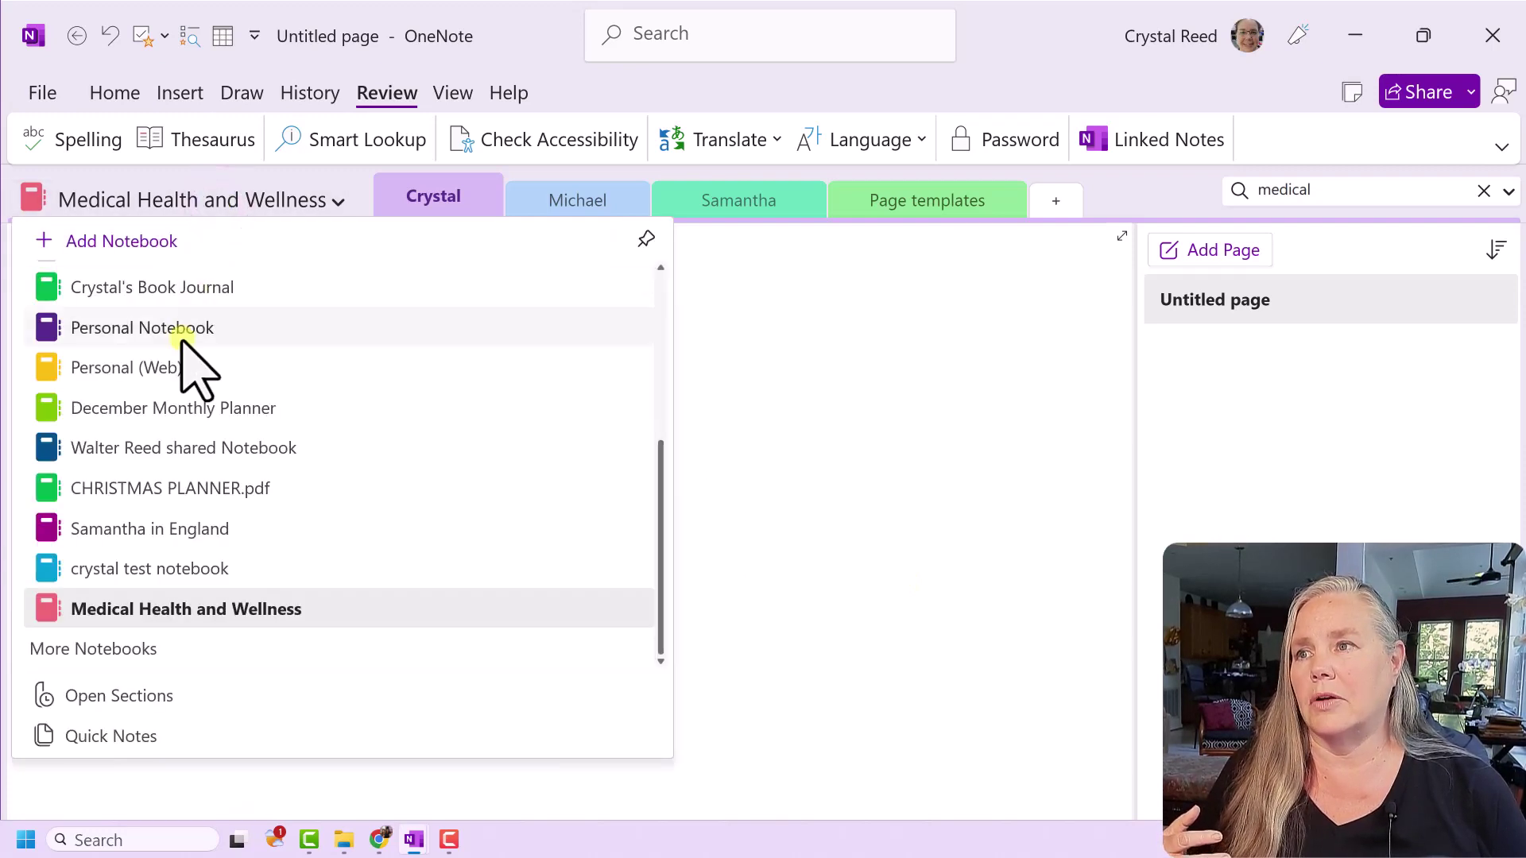
pyautogui.scroll(7, 167, 305)
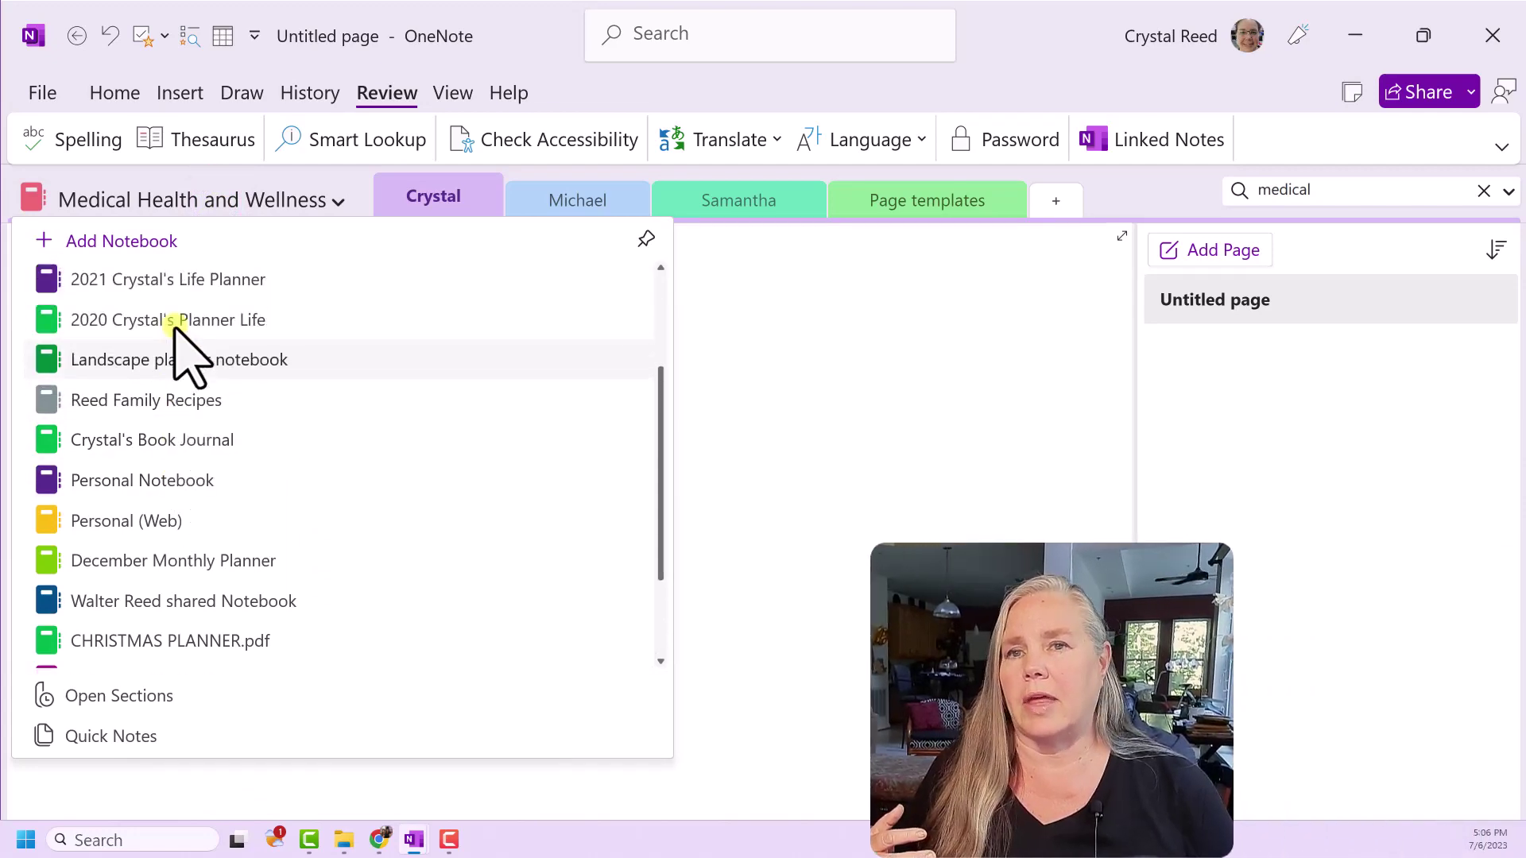
pyautogui.scroll(1, 173, 325)
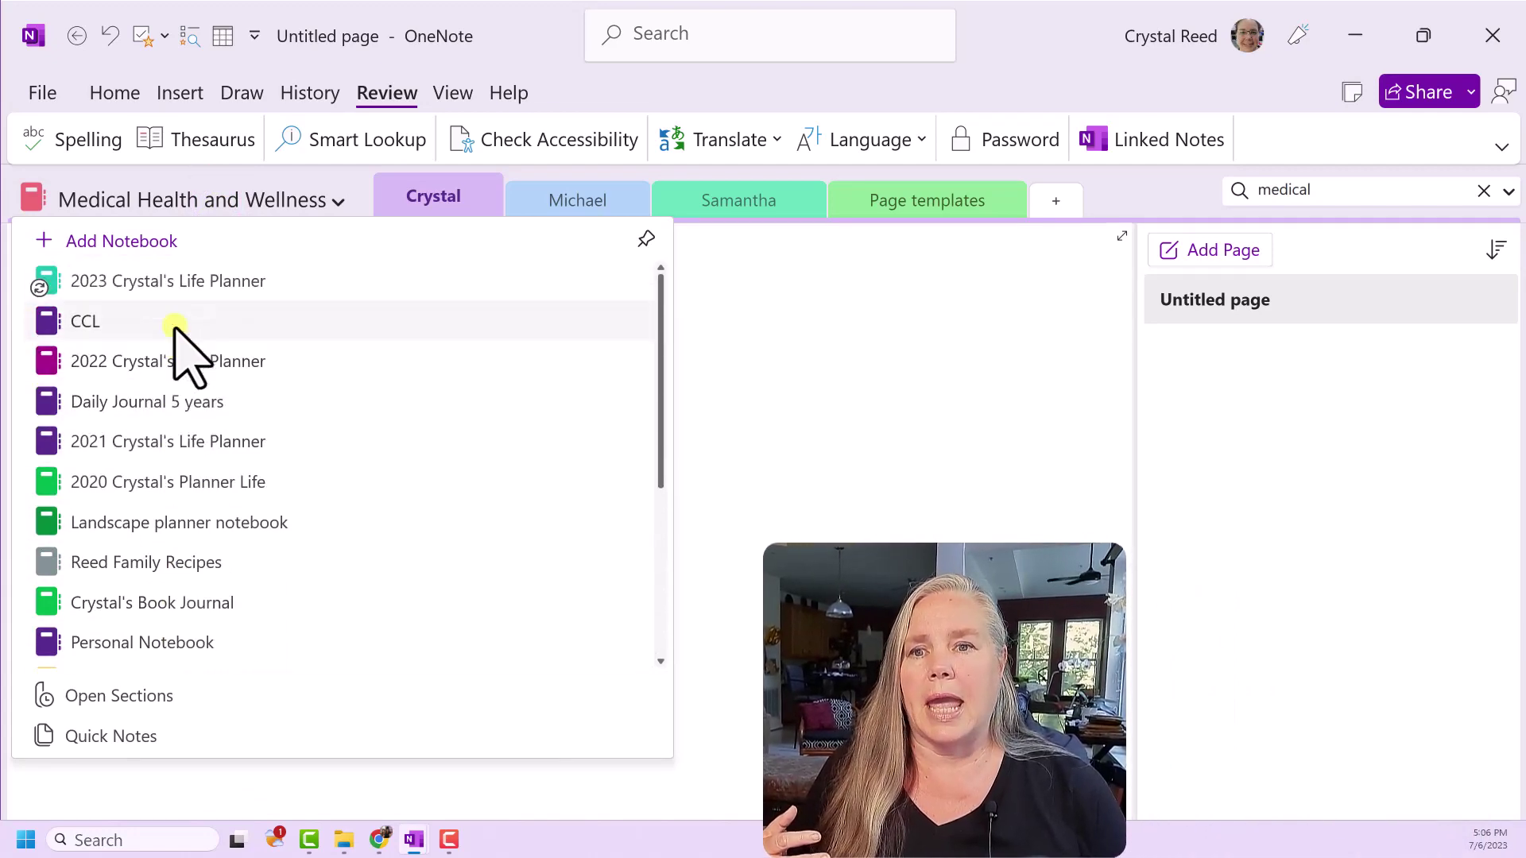
pyautogui.click(196, 275)
pyautogui.scroll(-3, 1268, 580)
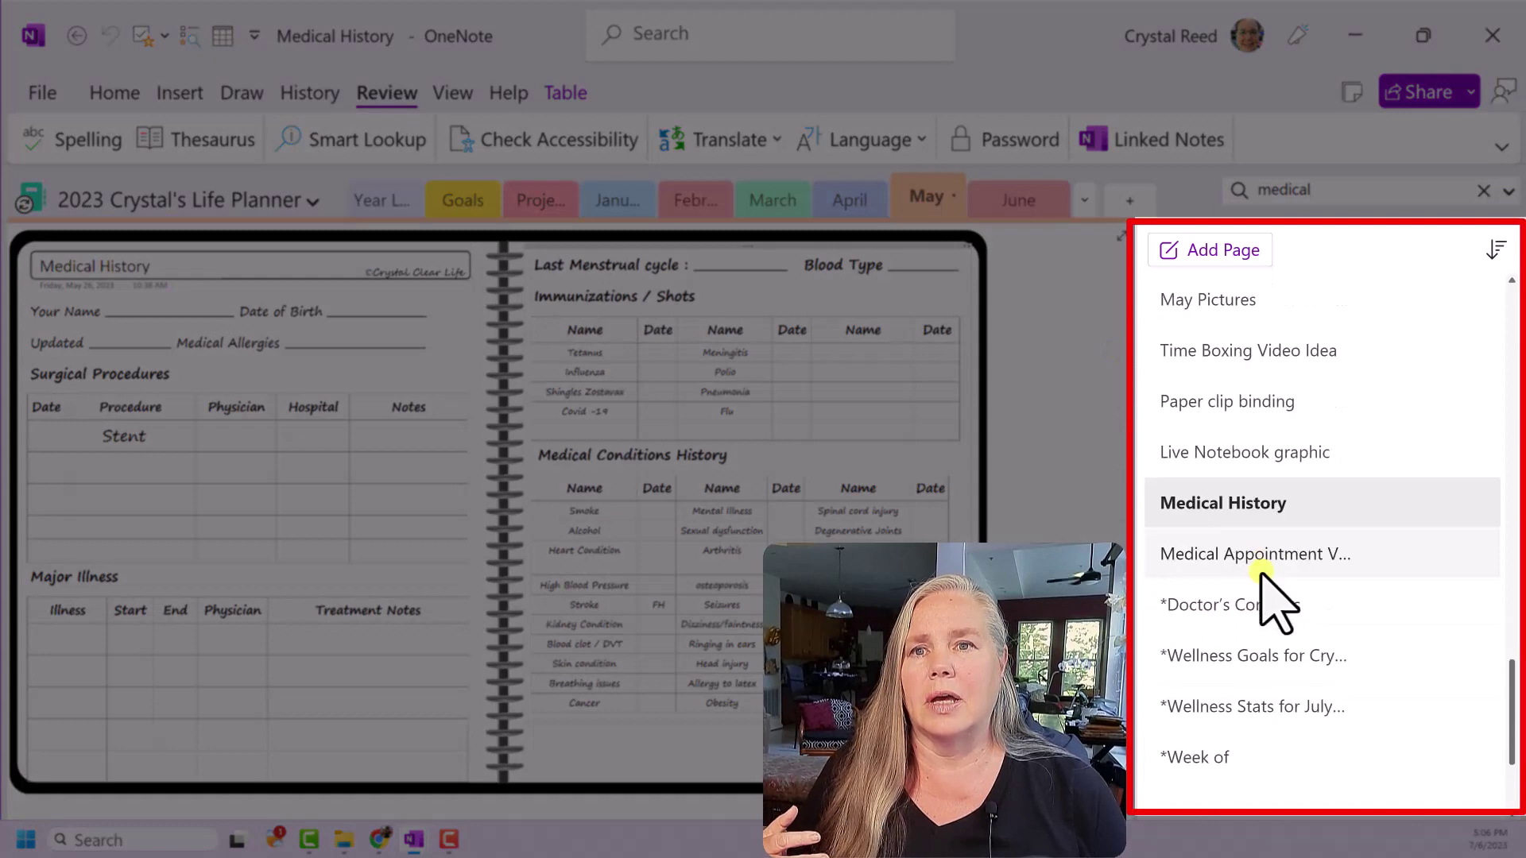
pyautogui.scroll(-1, 1261, 576)
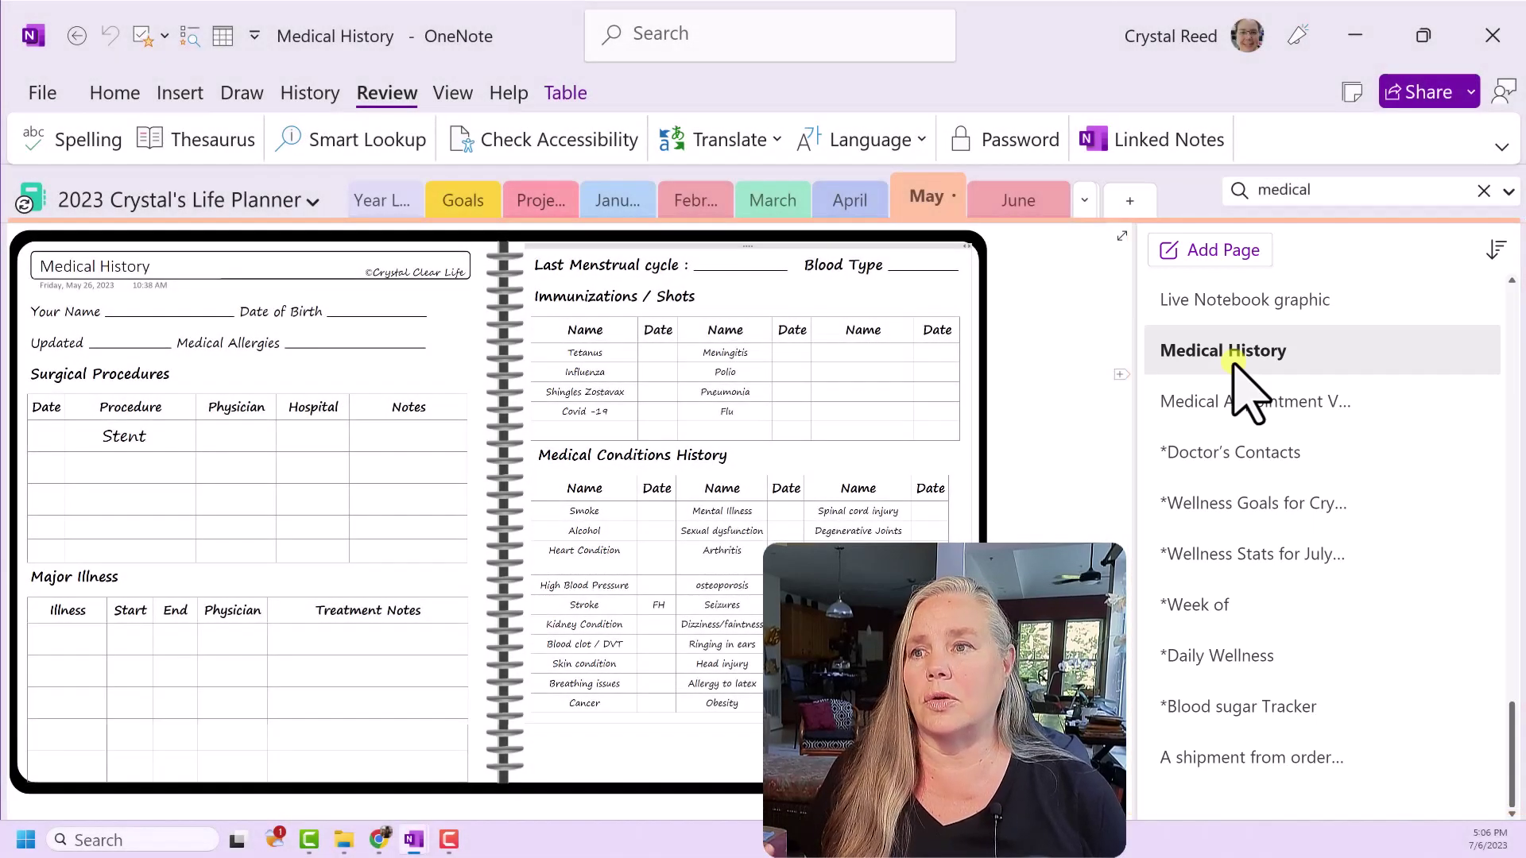
pyautogui.click(1230, 402)
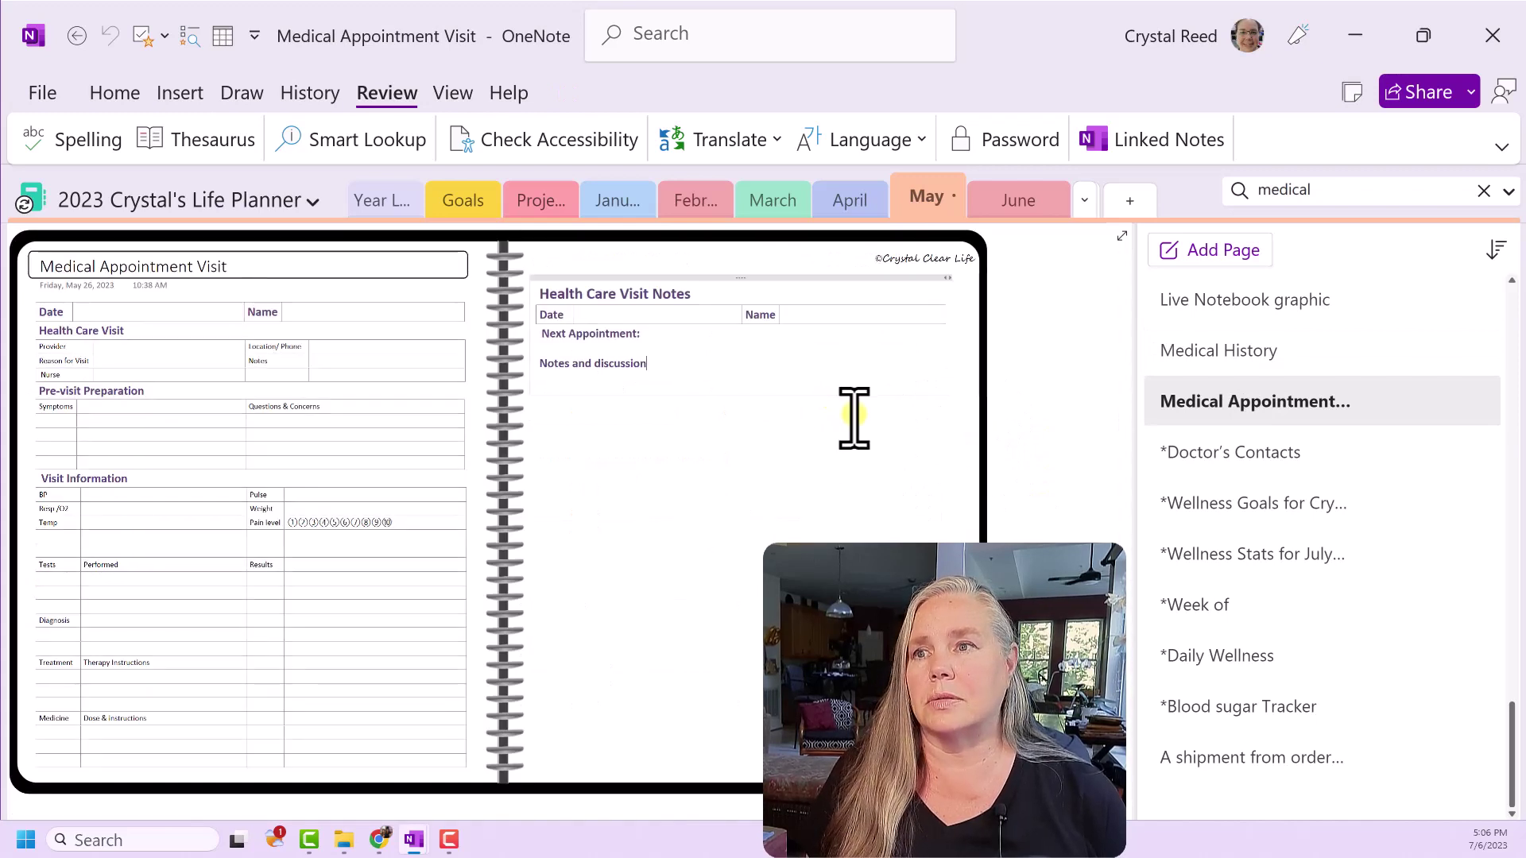
pyautogui.click(1260, 452)
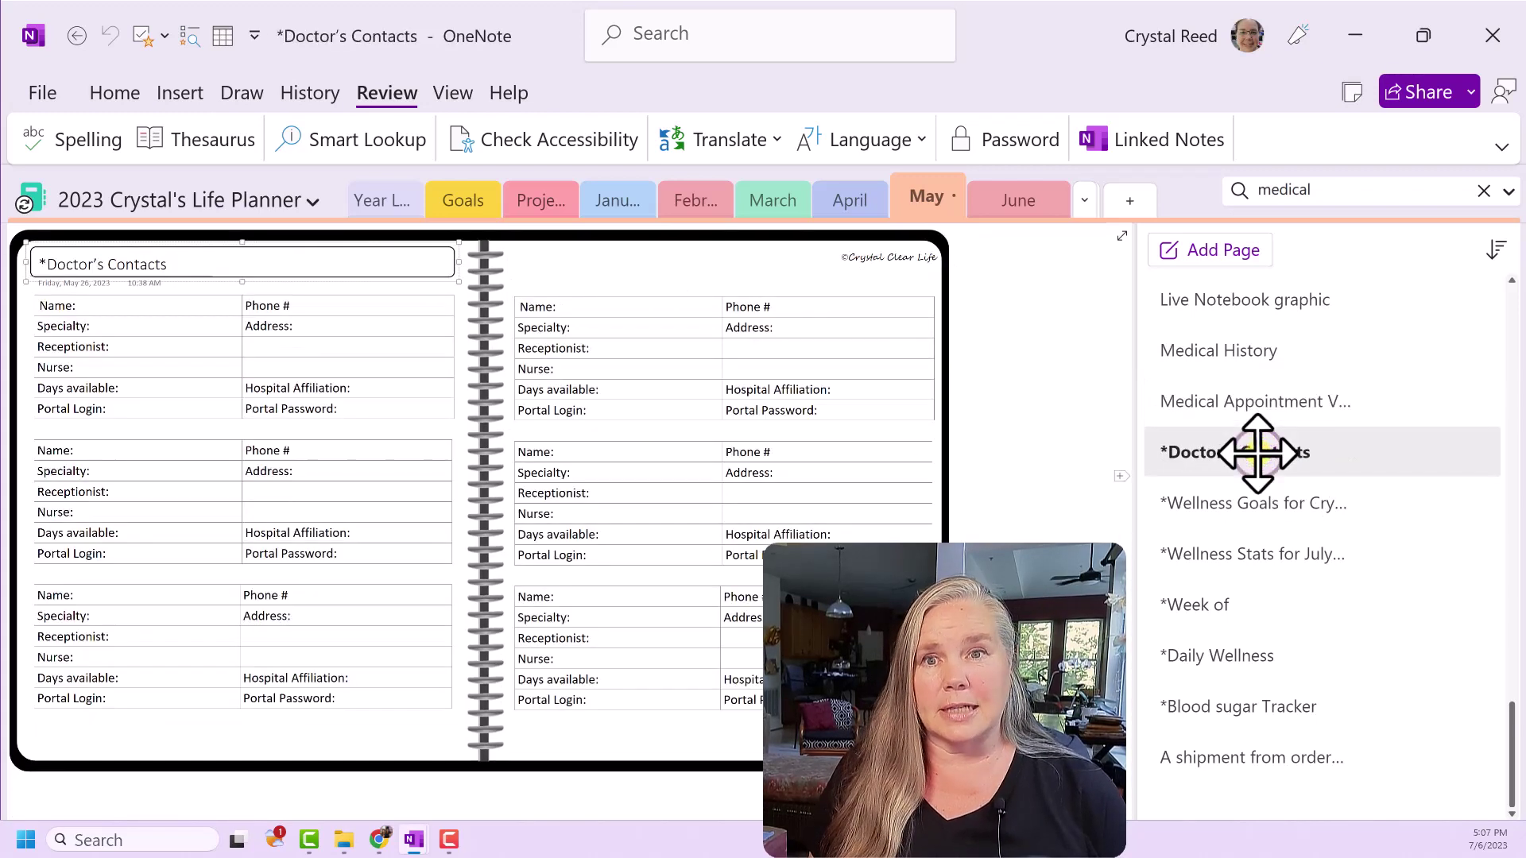
# Select the four pages from Medical History through Wellness Goals and start moving or copying them.
pyautogui.click(1247, 499)
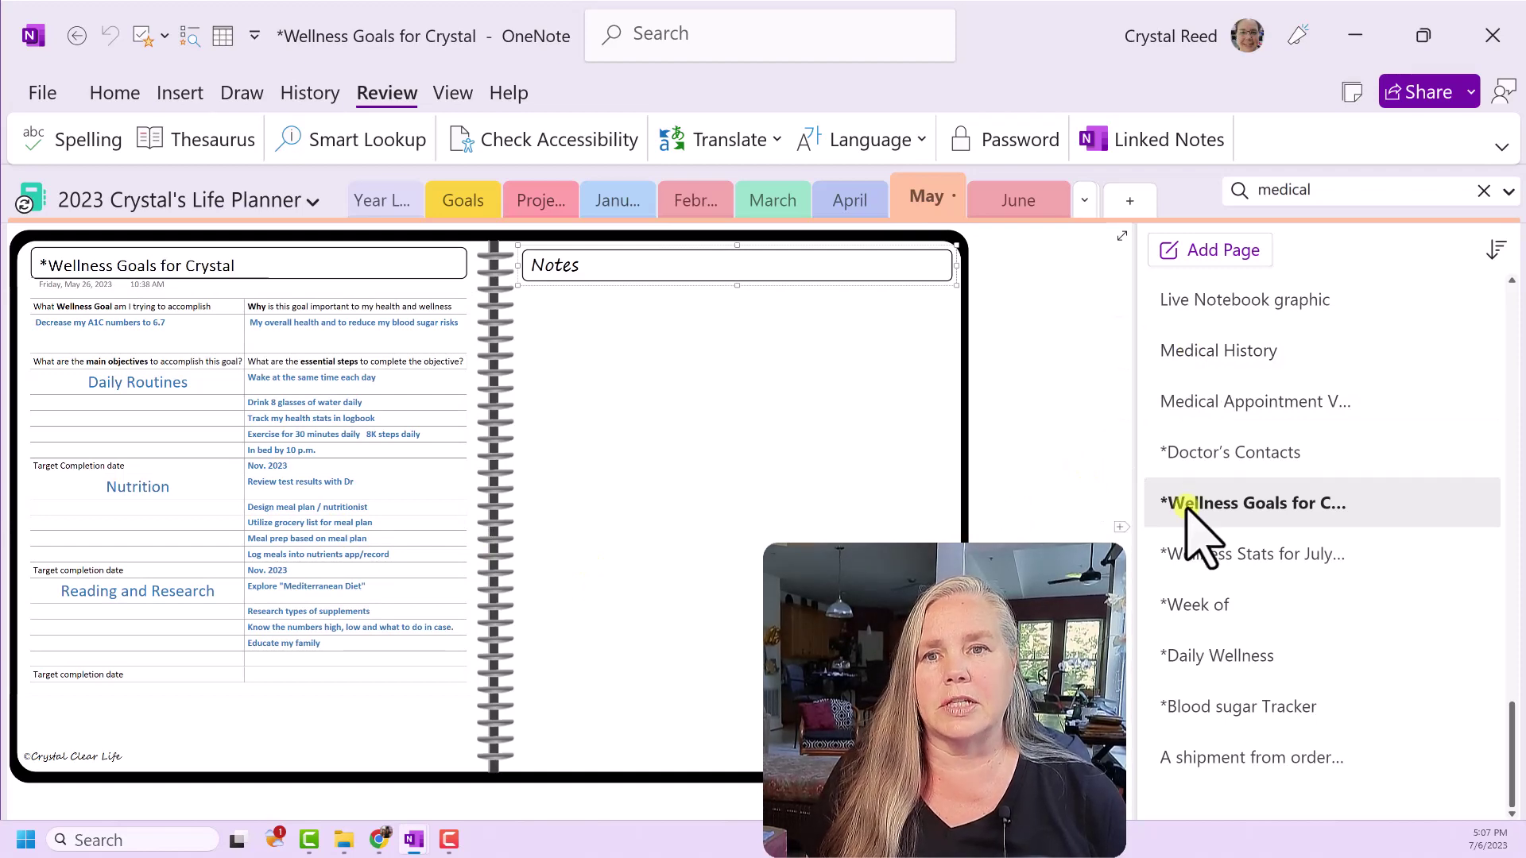
pyautogui.keyDown('shift'); pyautogui.click(1188, 354); pyautogui.keyUp('shift')
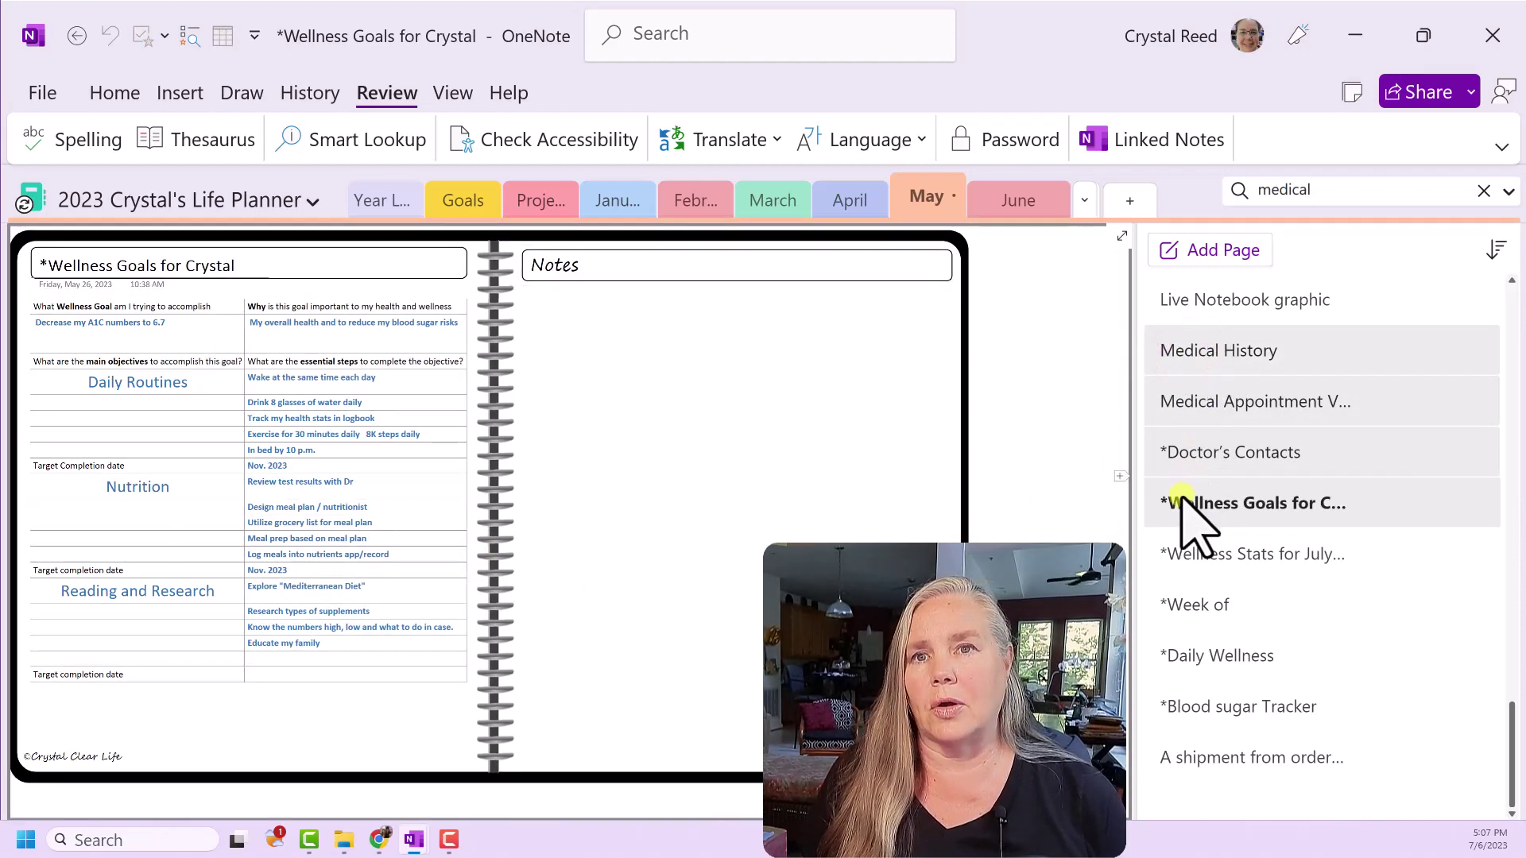
pyautogui.rightClick(1184, 501)
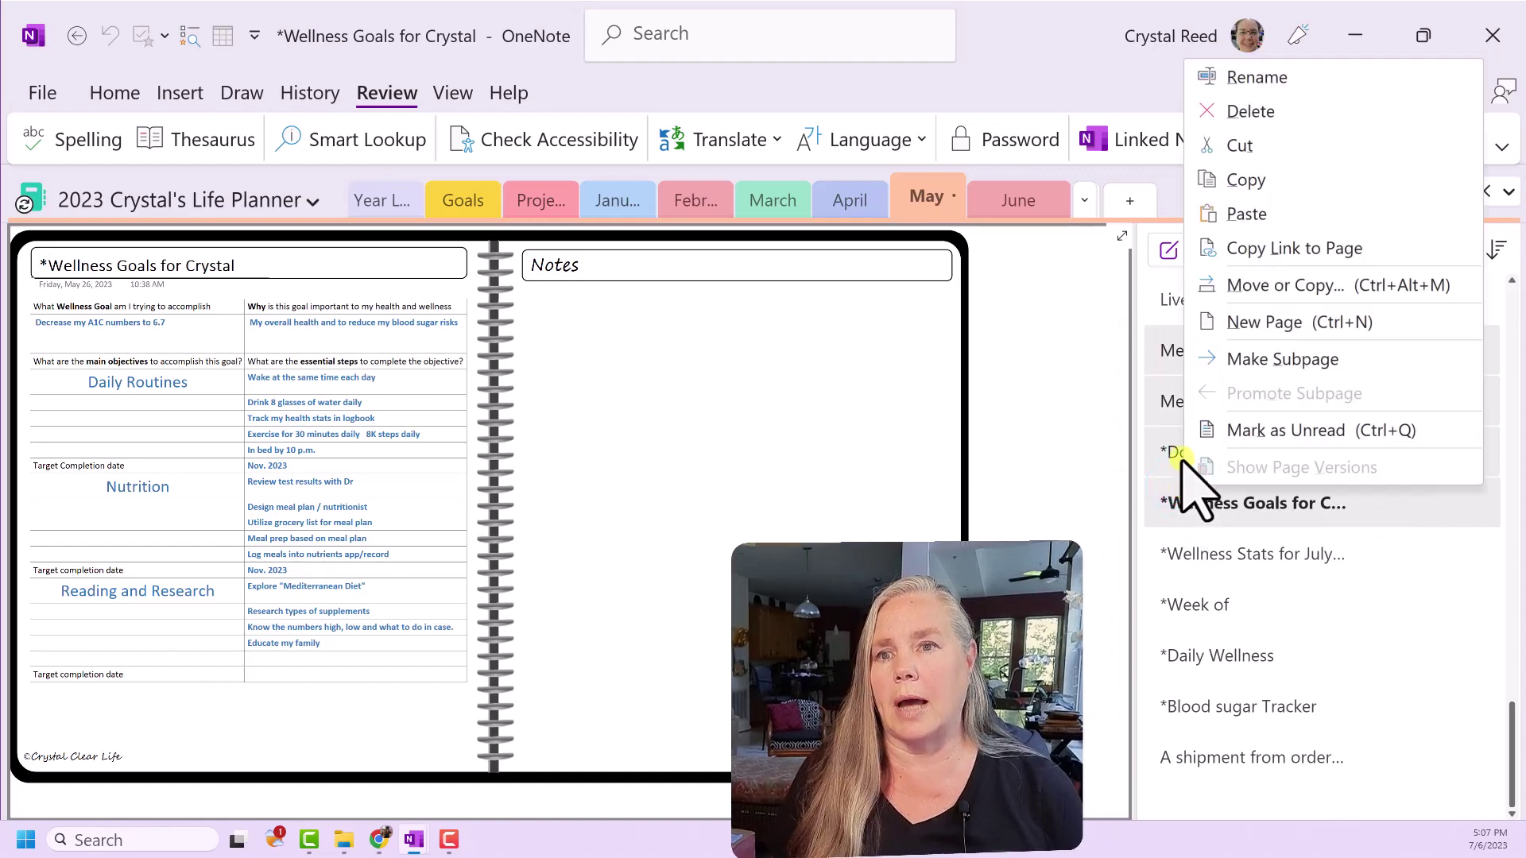
pyautogui.click(1257, 287)
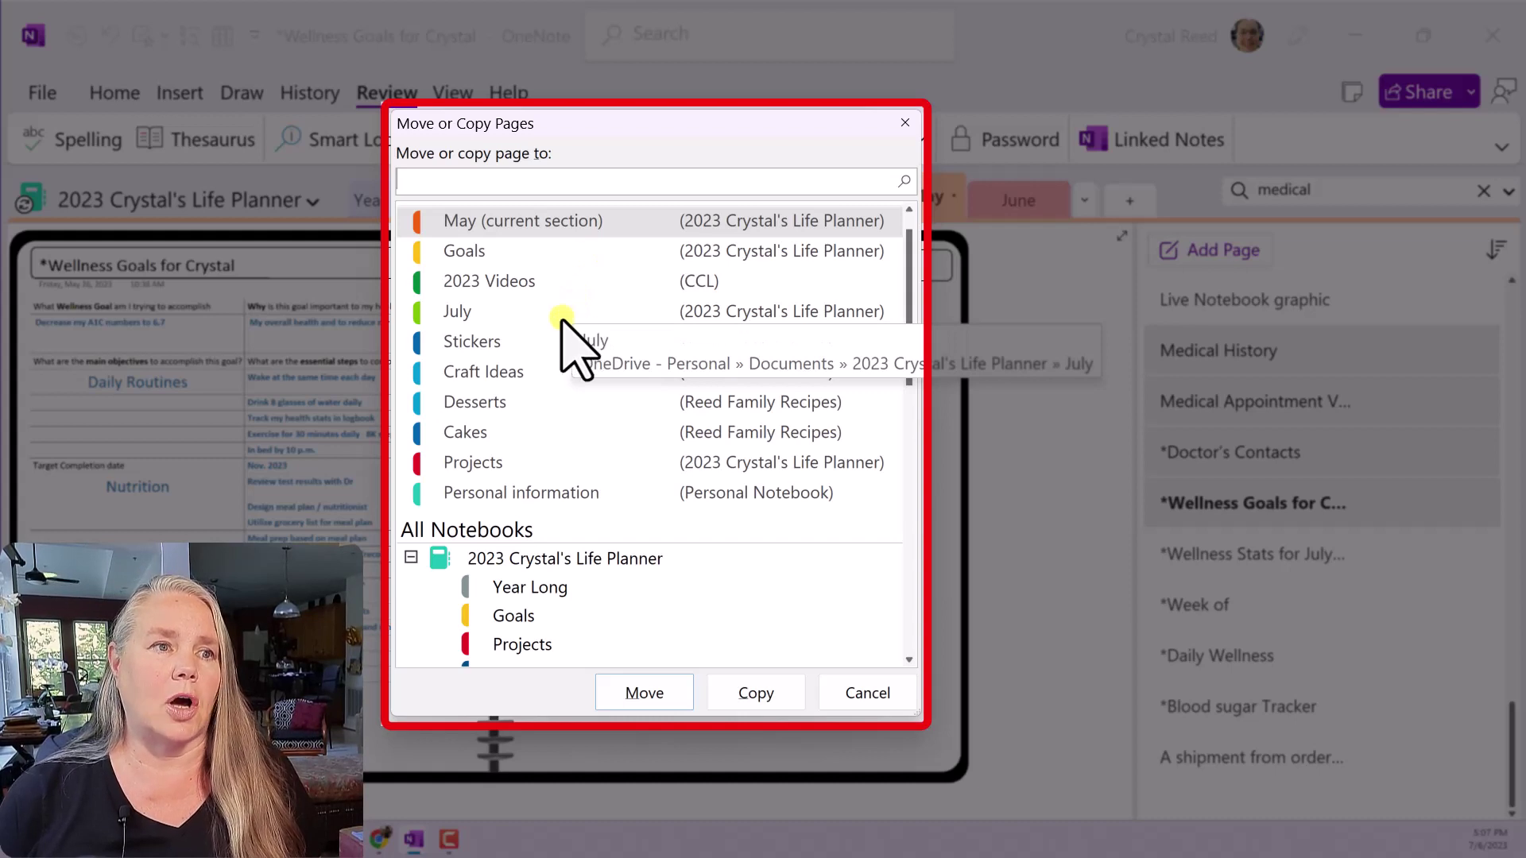
# Move the four selected pages into the Page templates section of the Medical Health and Wellness notebook.
pyautogui.click(411, 559)
pyautogui.scroll(-2, 588, 533)
pyautogui.scroll(-6, 592, 524)
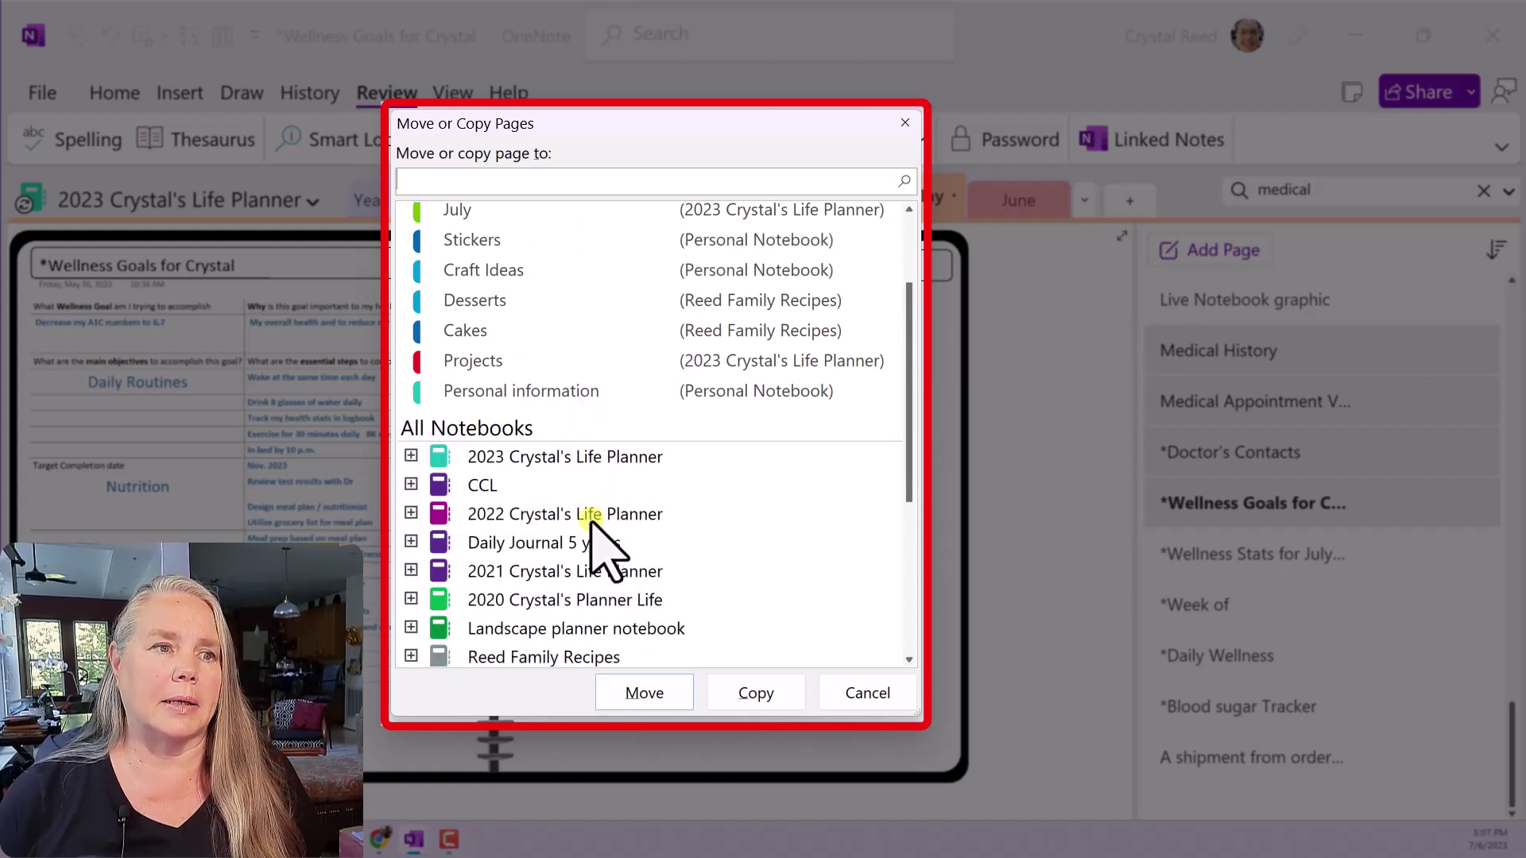
pyautogui.scroll(-2, 595, 526)
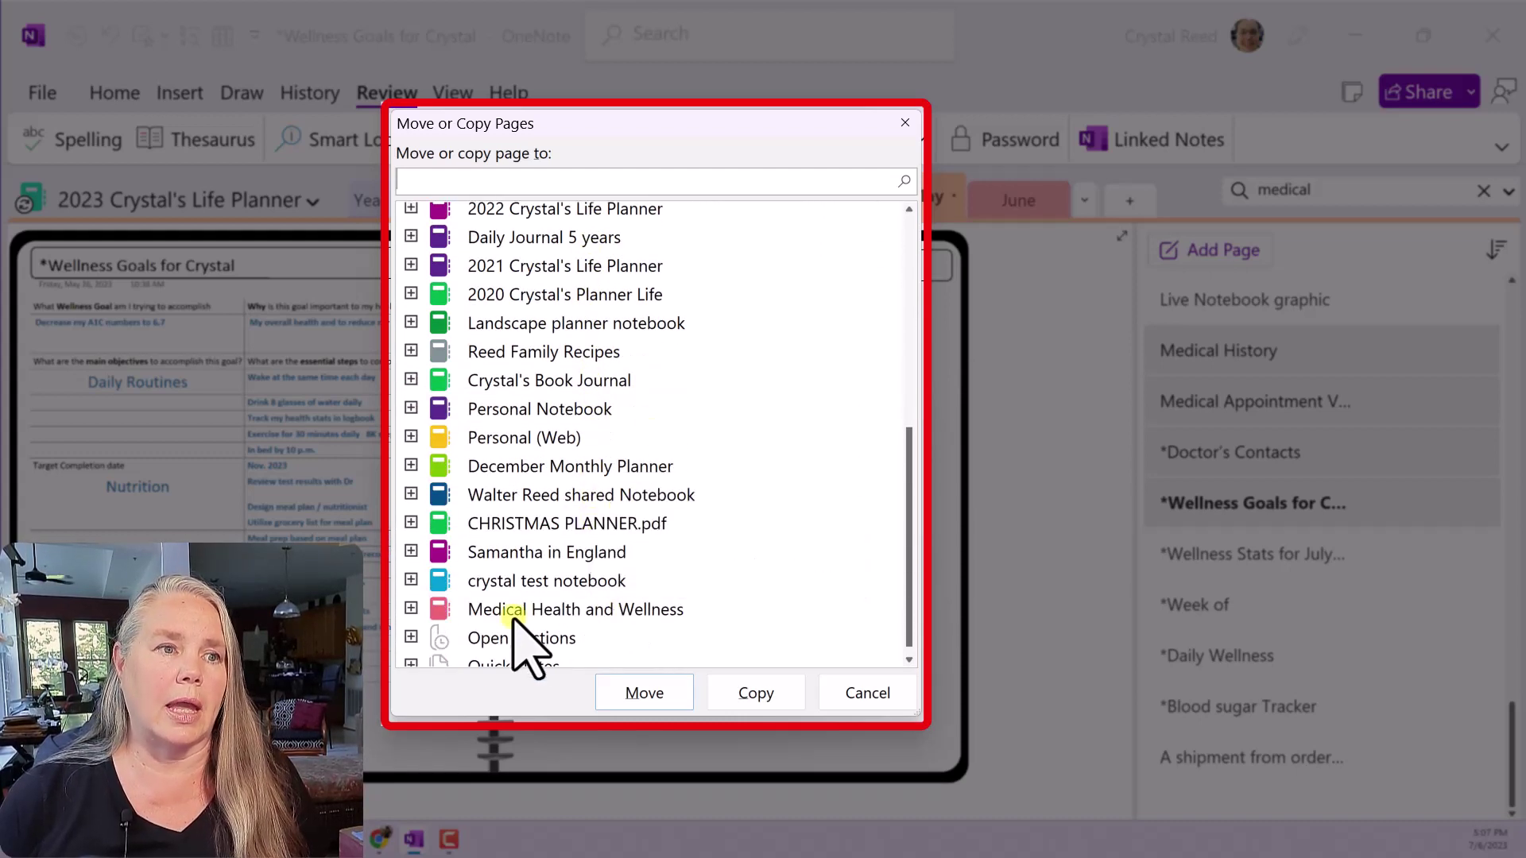
pyautogui.click(410, 609)
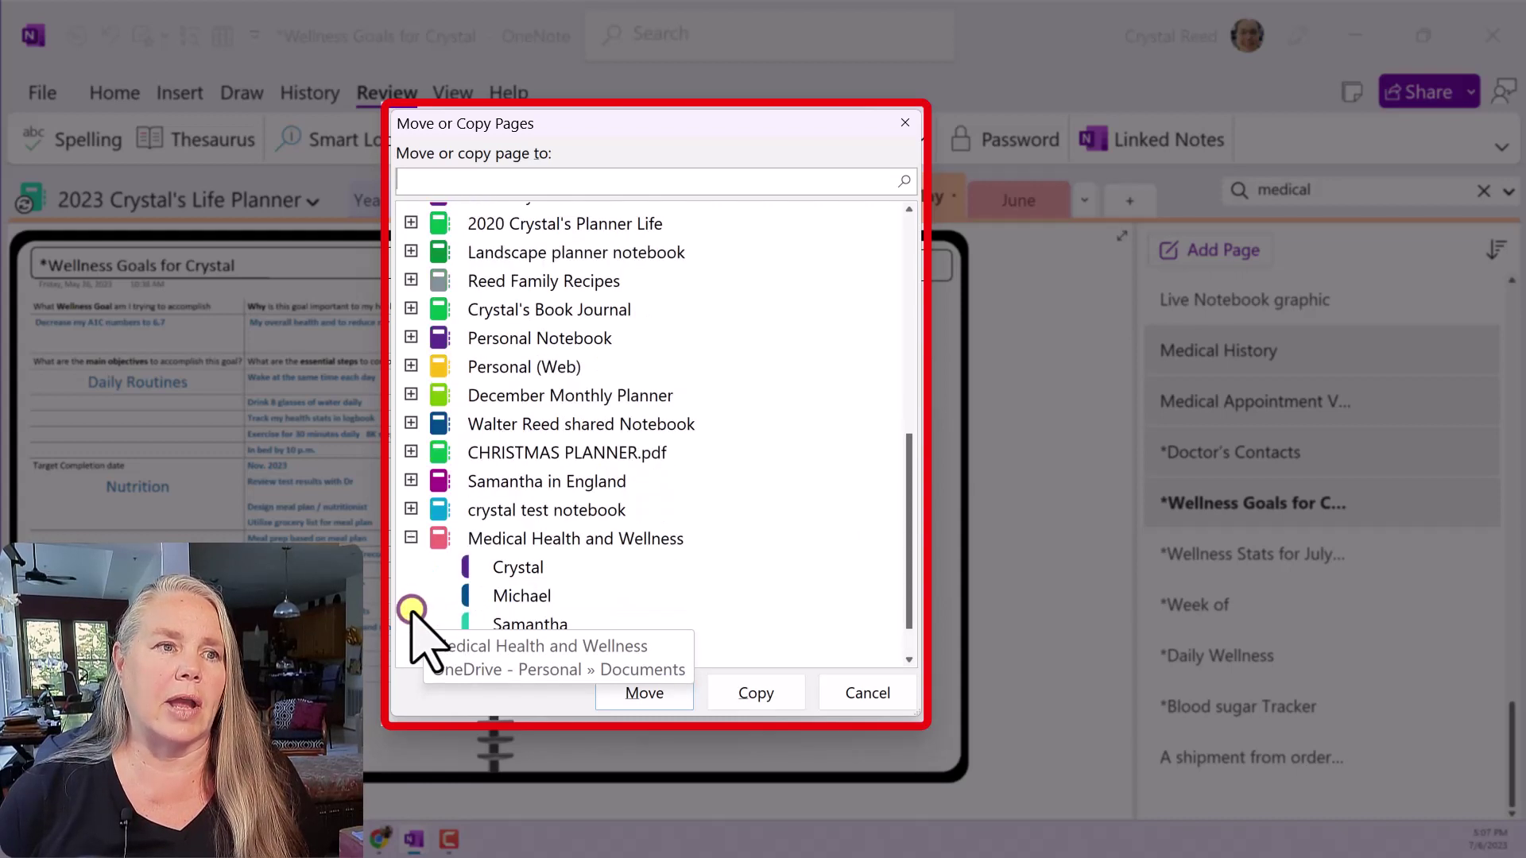
pyautogui.scroll(-1, 570, 549)
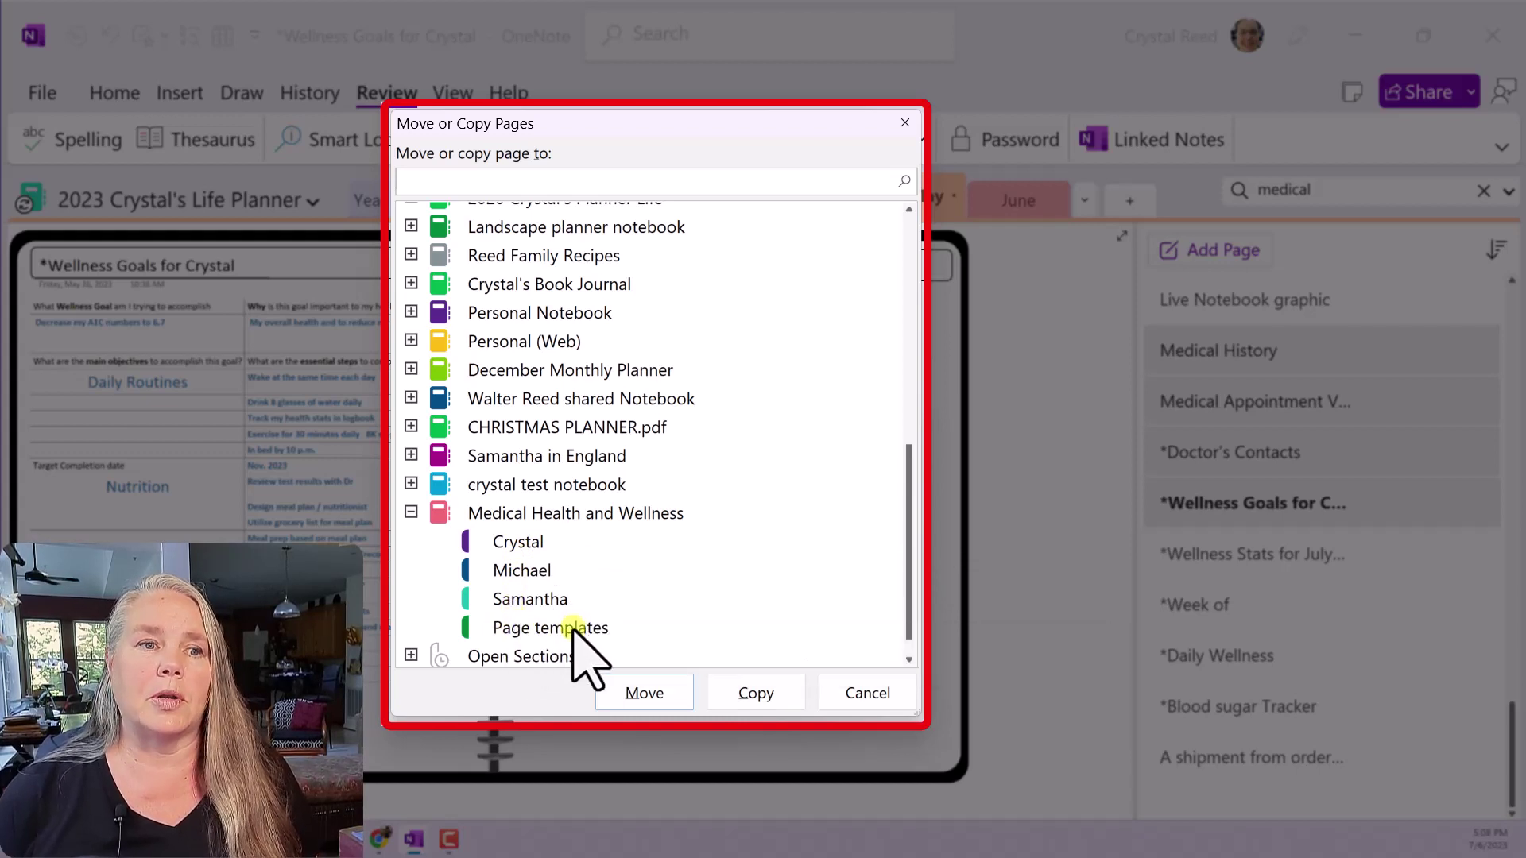
pyautogui.click(572, 629)
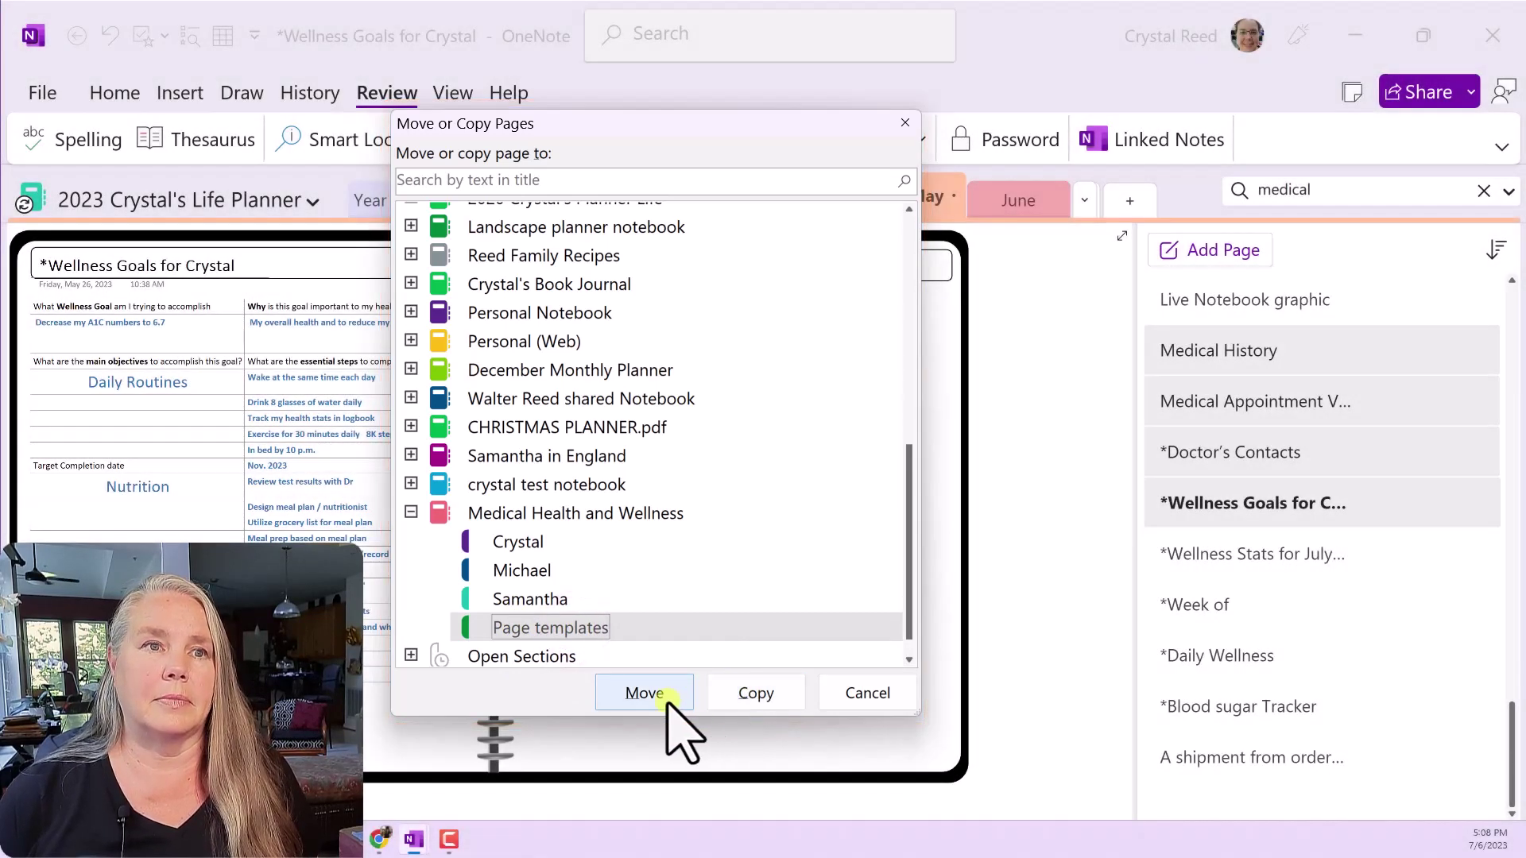
pyautogui.click(668, 695)
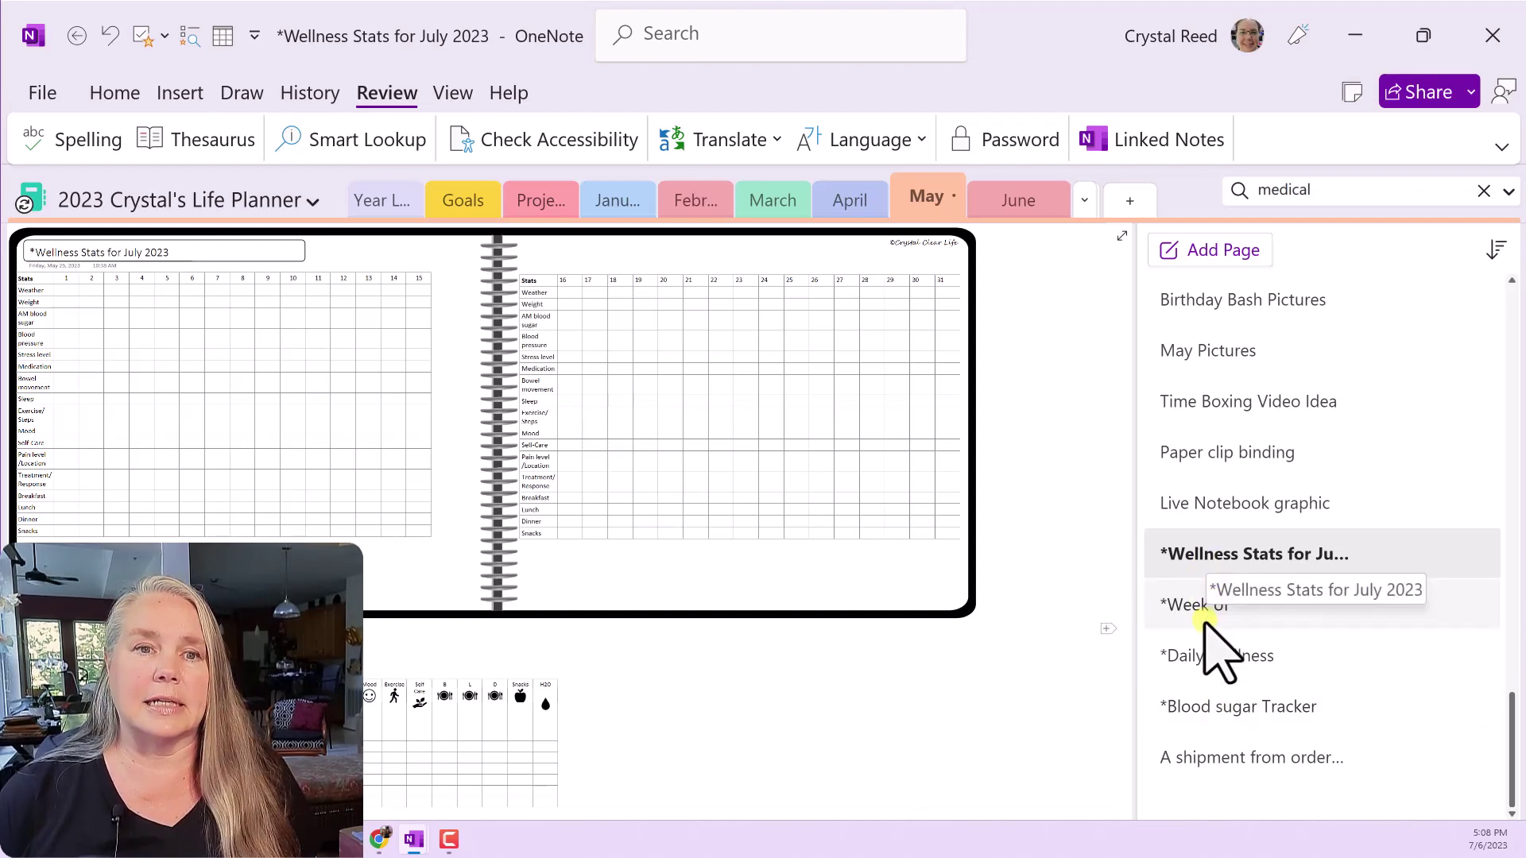
# Select the pages from Wellness Stats for July 2023 through Blood sugar Tracker and move them to the Page templates section.
pyautogui.keyDown('shift'); pyautogui.click(1214, 716); pyautogui.keyUp('shift')
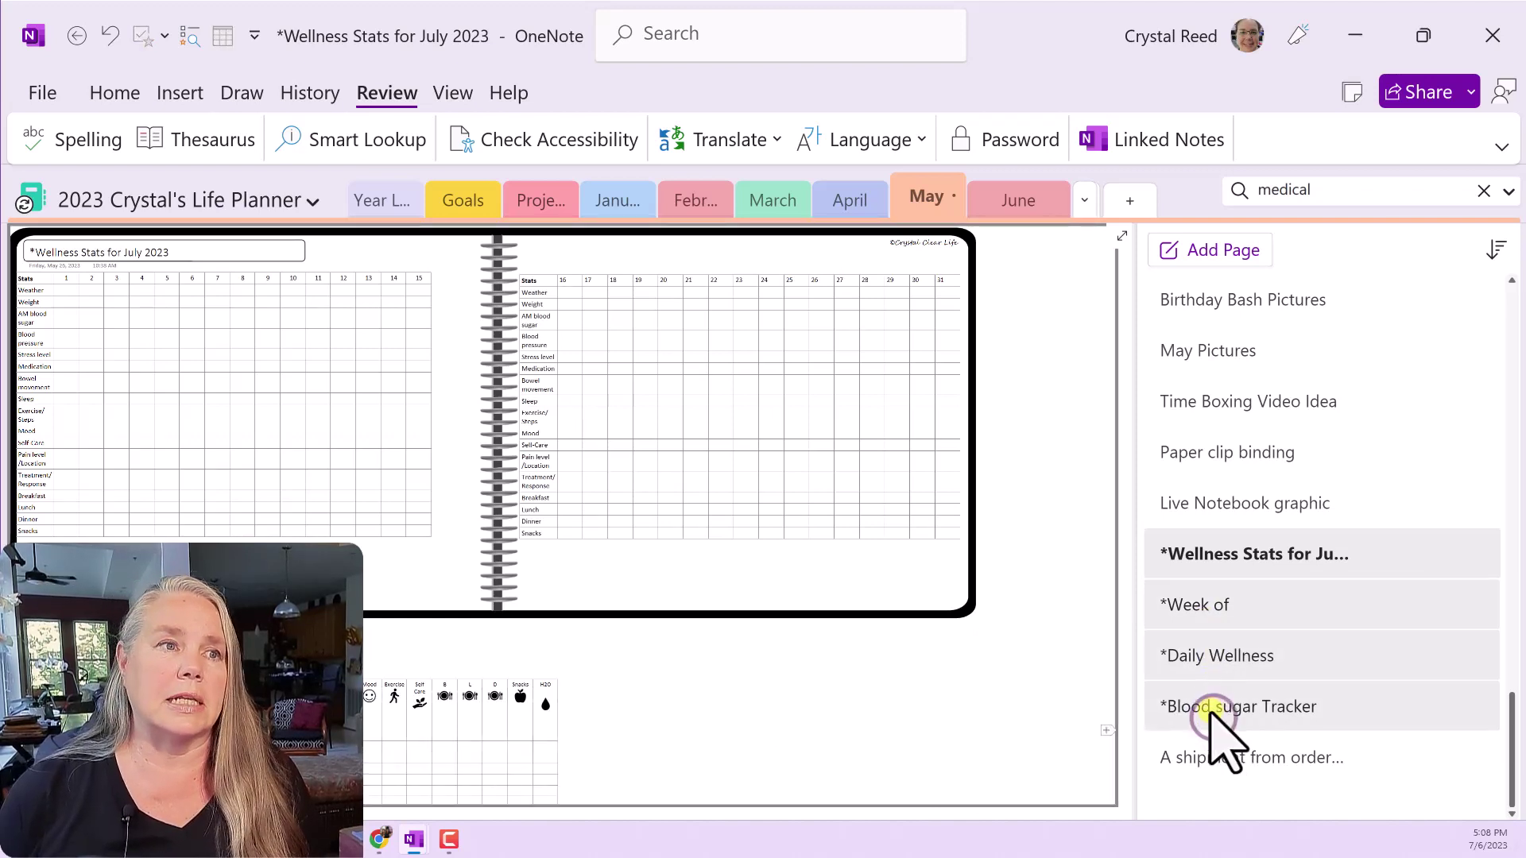
pyautogui.click(1214, 660)
pyautogui.rightClick(1204, 663)
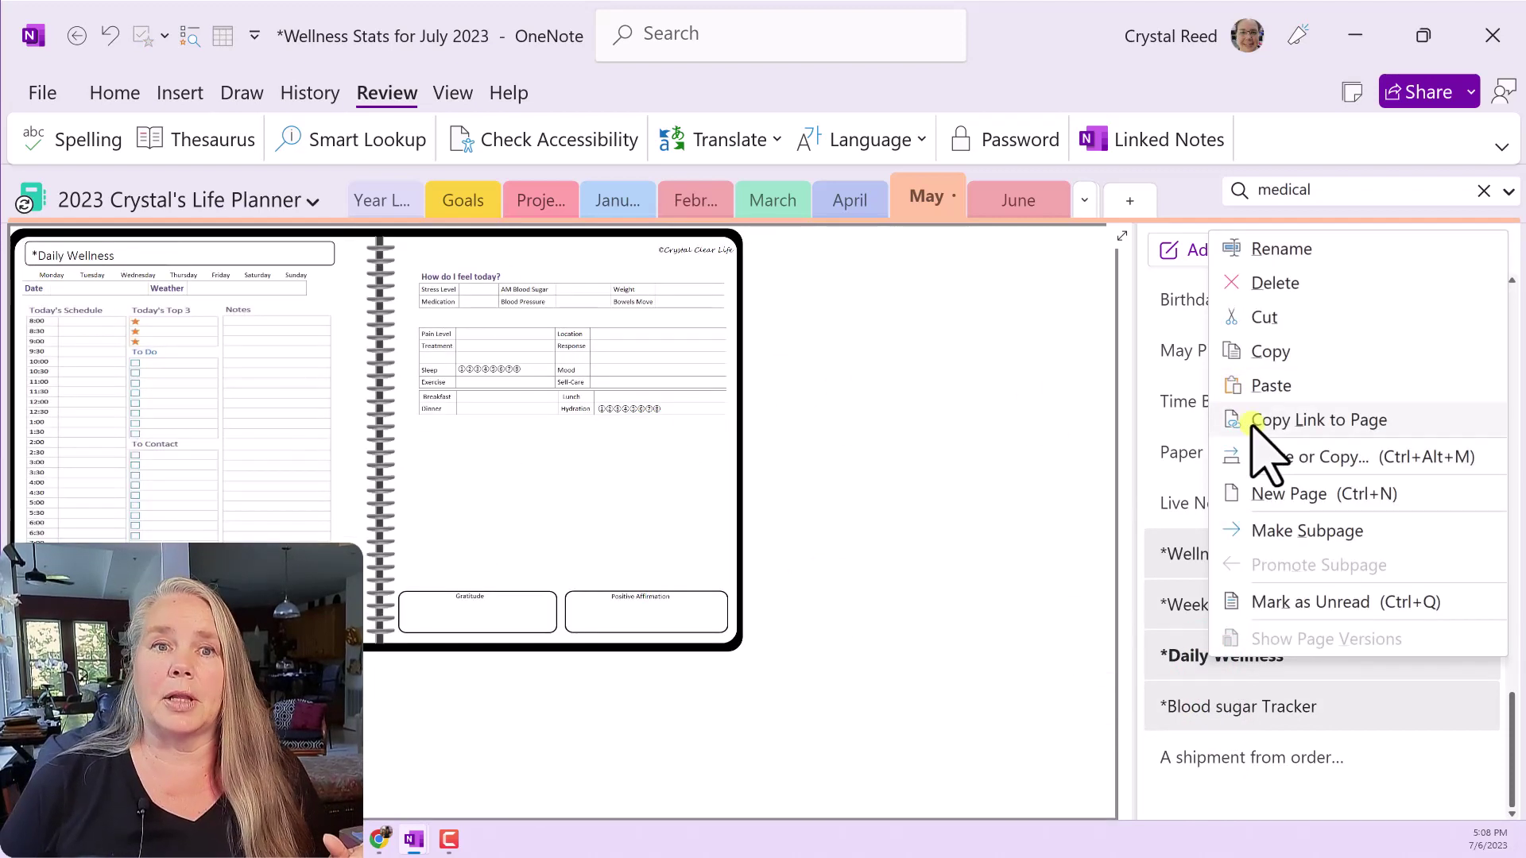
pyautogui.click(1307, 459)
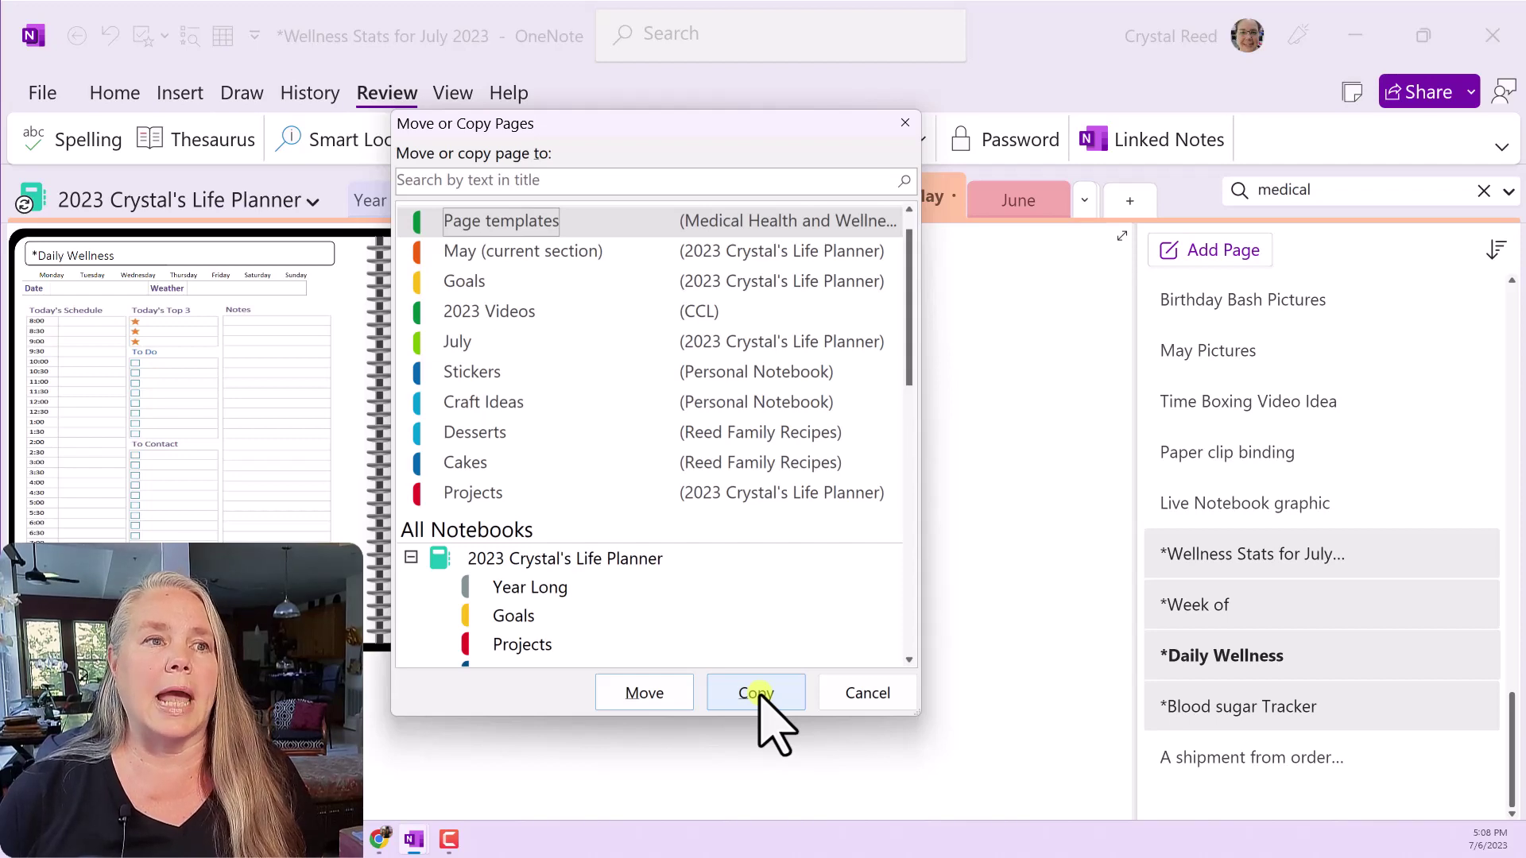
pyautogui.click(669, 692)
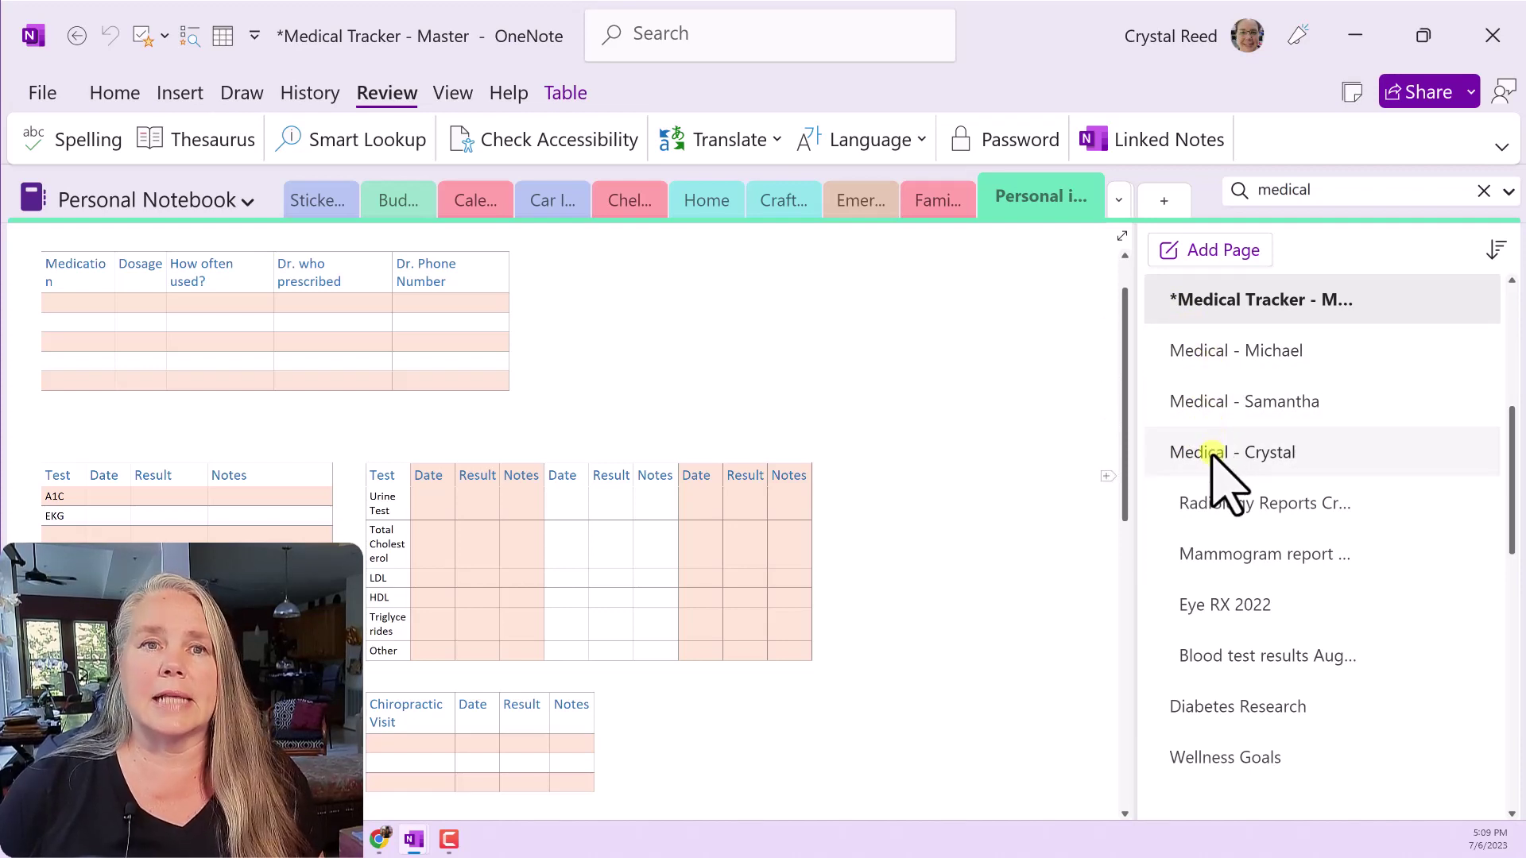
# Move the Medical Tracker - Master page from the Personal Notebook to the Page templates section of Medical Health and Wellness.
pyautogui.rightClick(1201, 305)
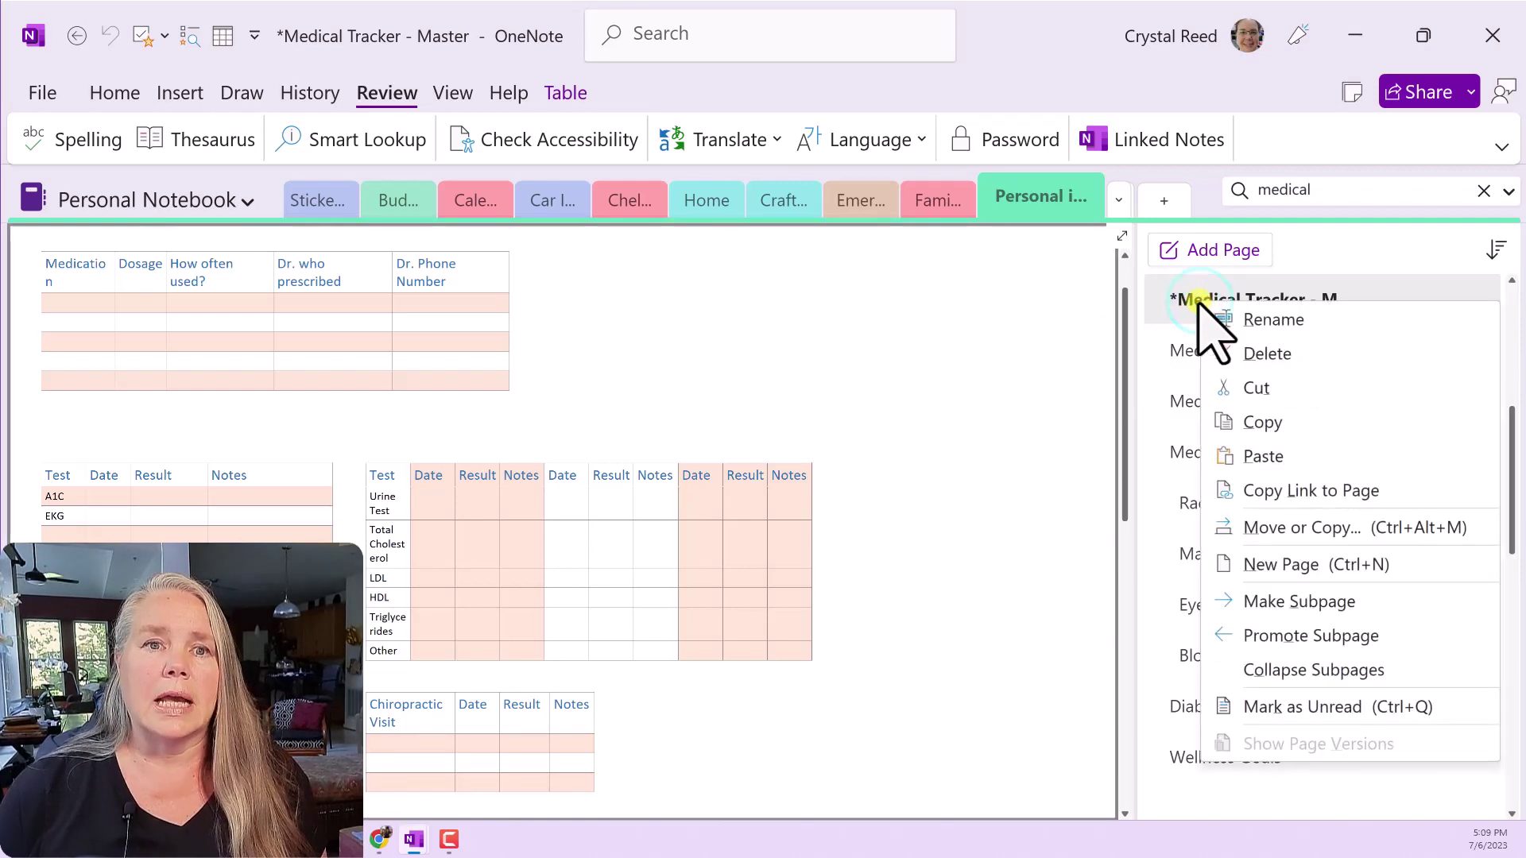
pyautogui.click(1268, 528)
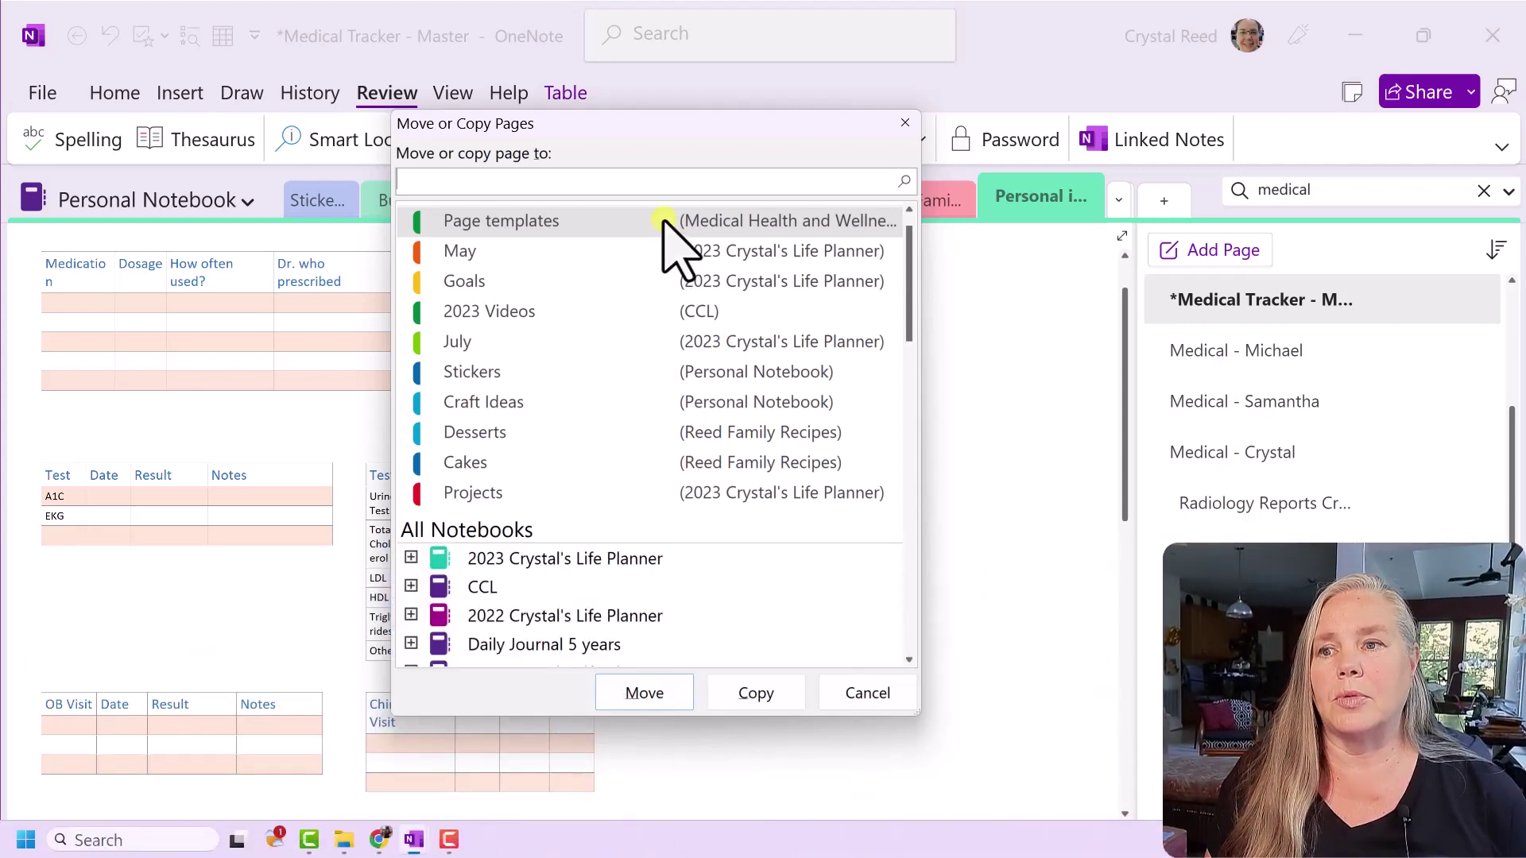
pyautogui.click(646, 694)
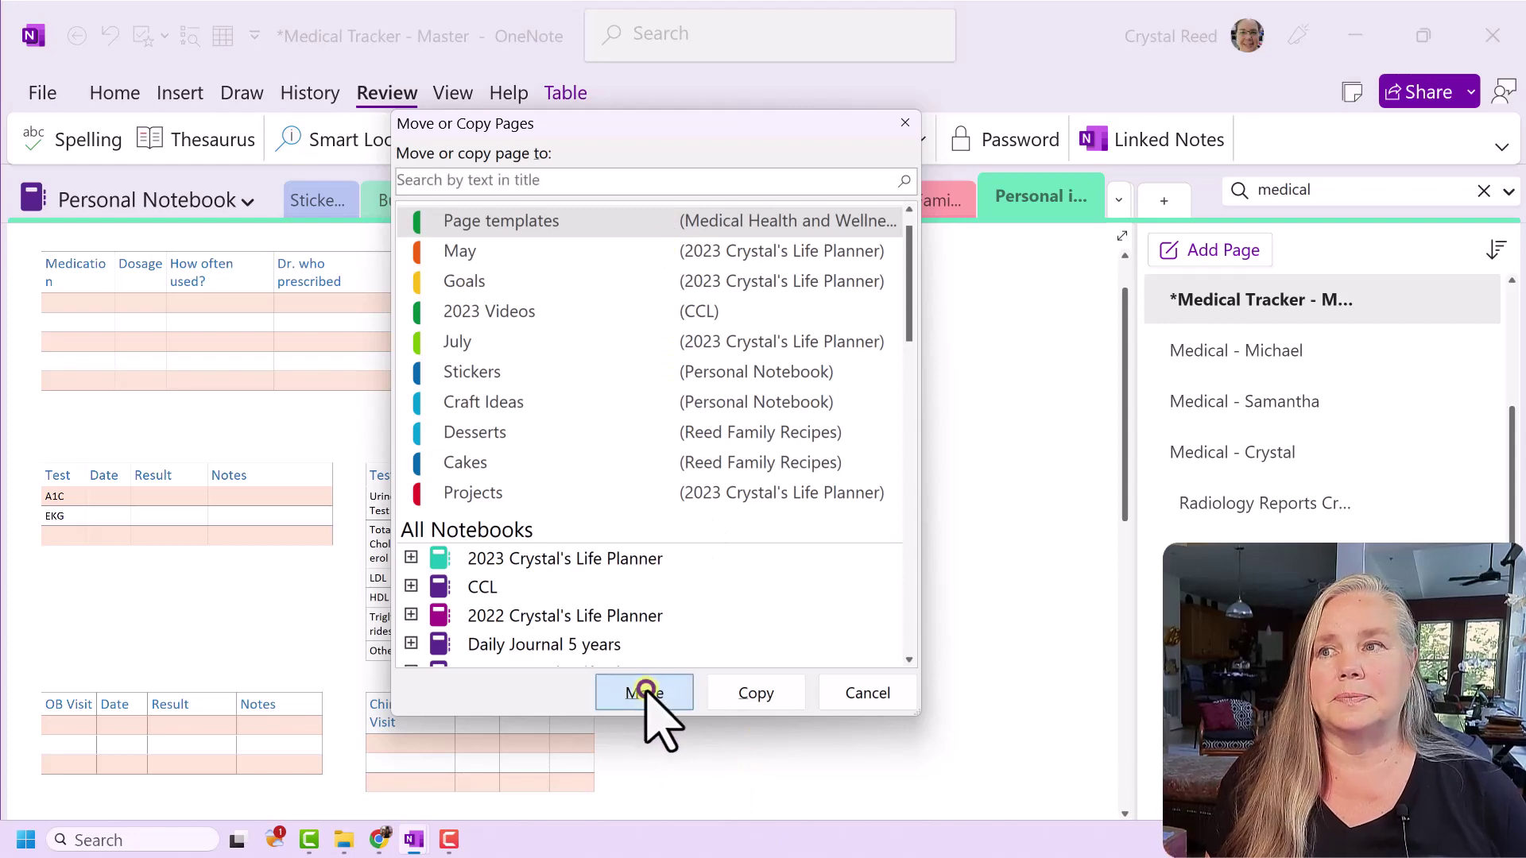
# Switch to the Medical Health and Wellness notebook and review the Medical History through Wellness Goals pages in Page templates.
pyautogui.click(147, 200)
pyautogui.scroll(-3, 210, 620)
pyautogui.click(196, 607)
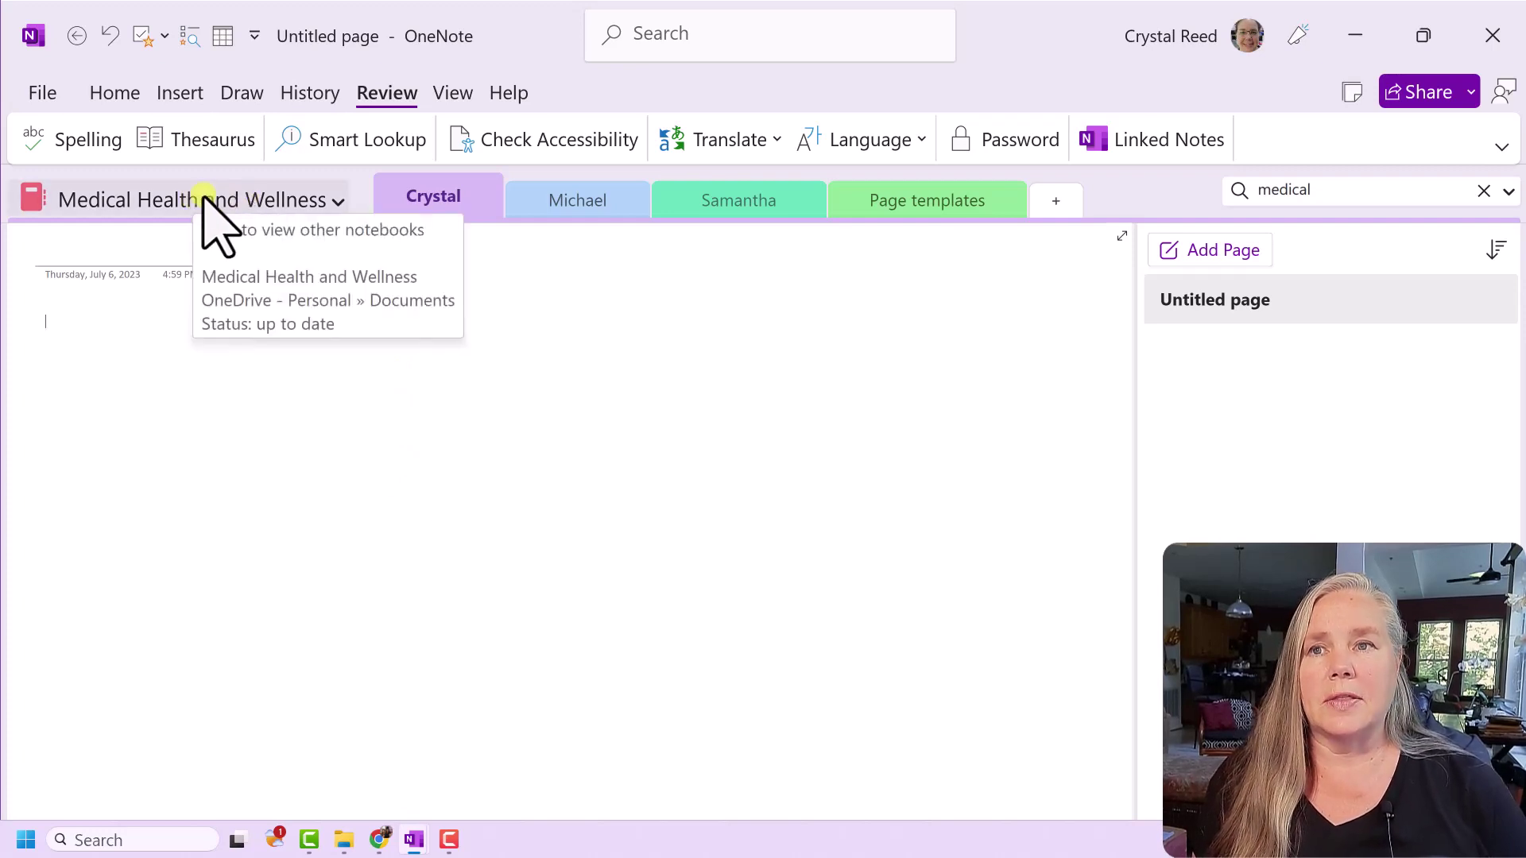
pyautogui.click(937, 202)
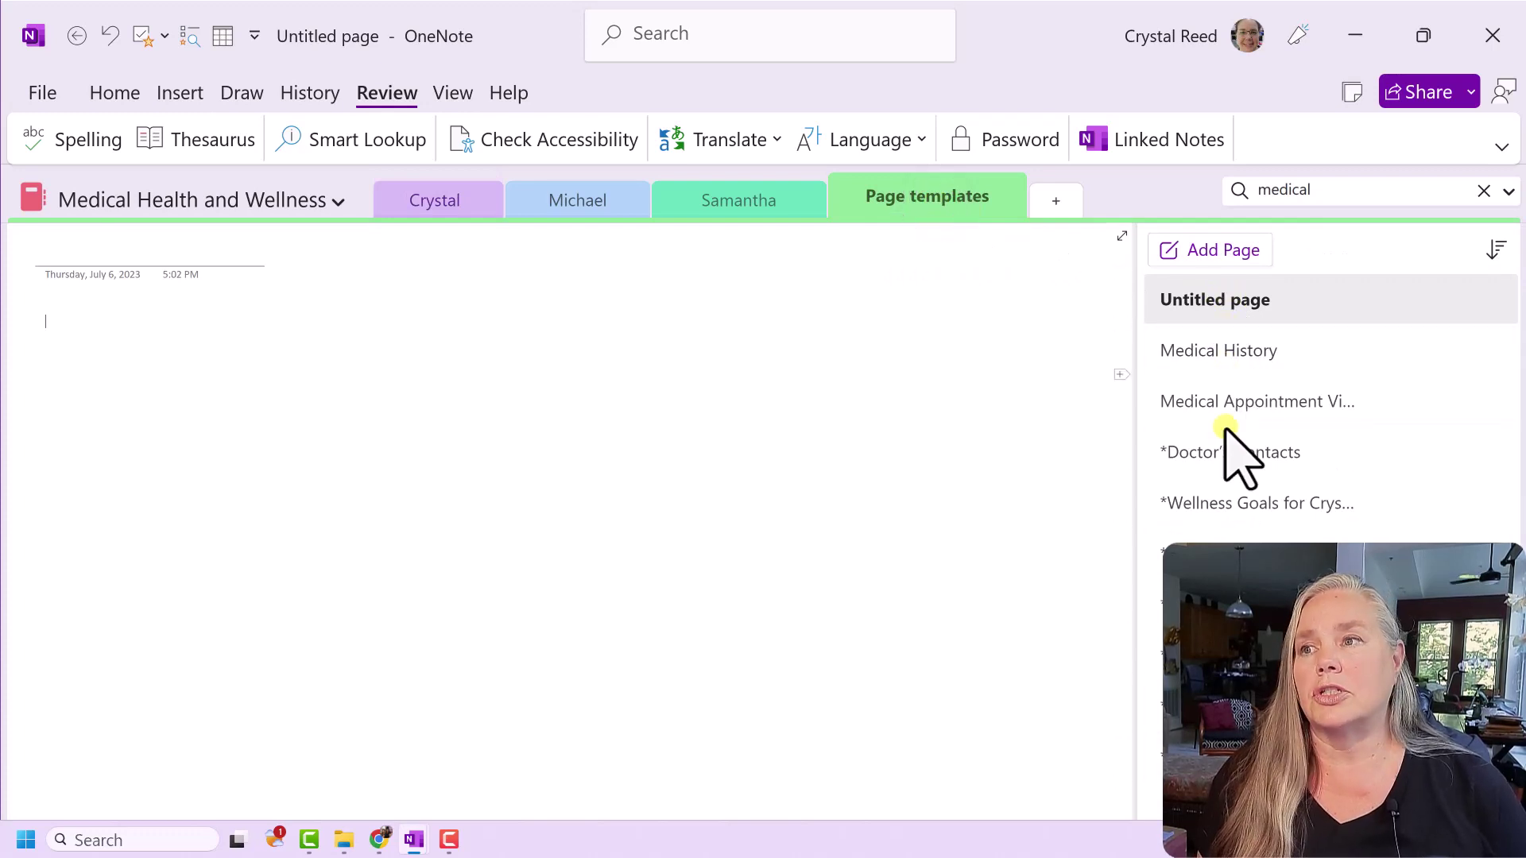
pyautogui.click(1196, 352)
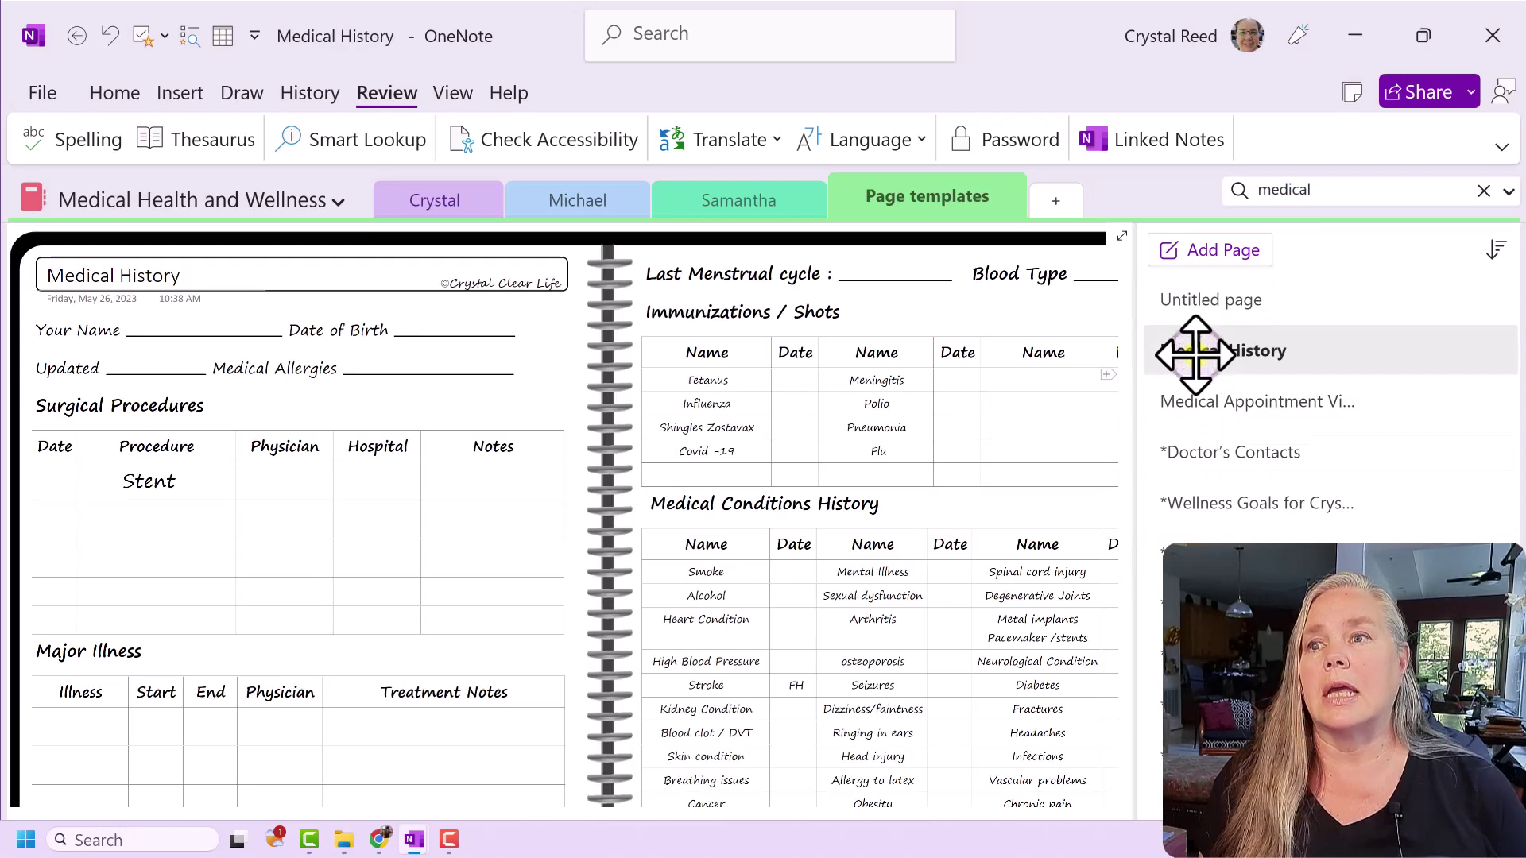
pyautogui.click(1200, 402)
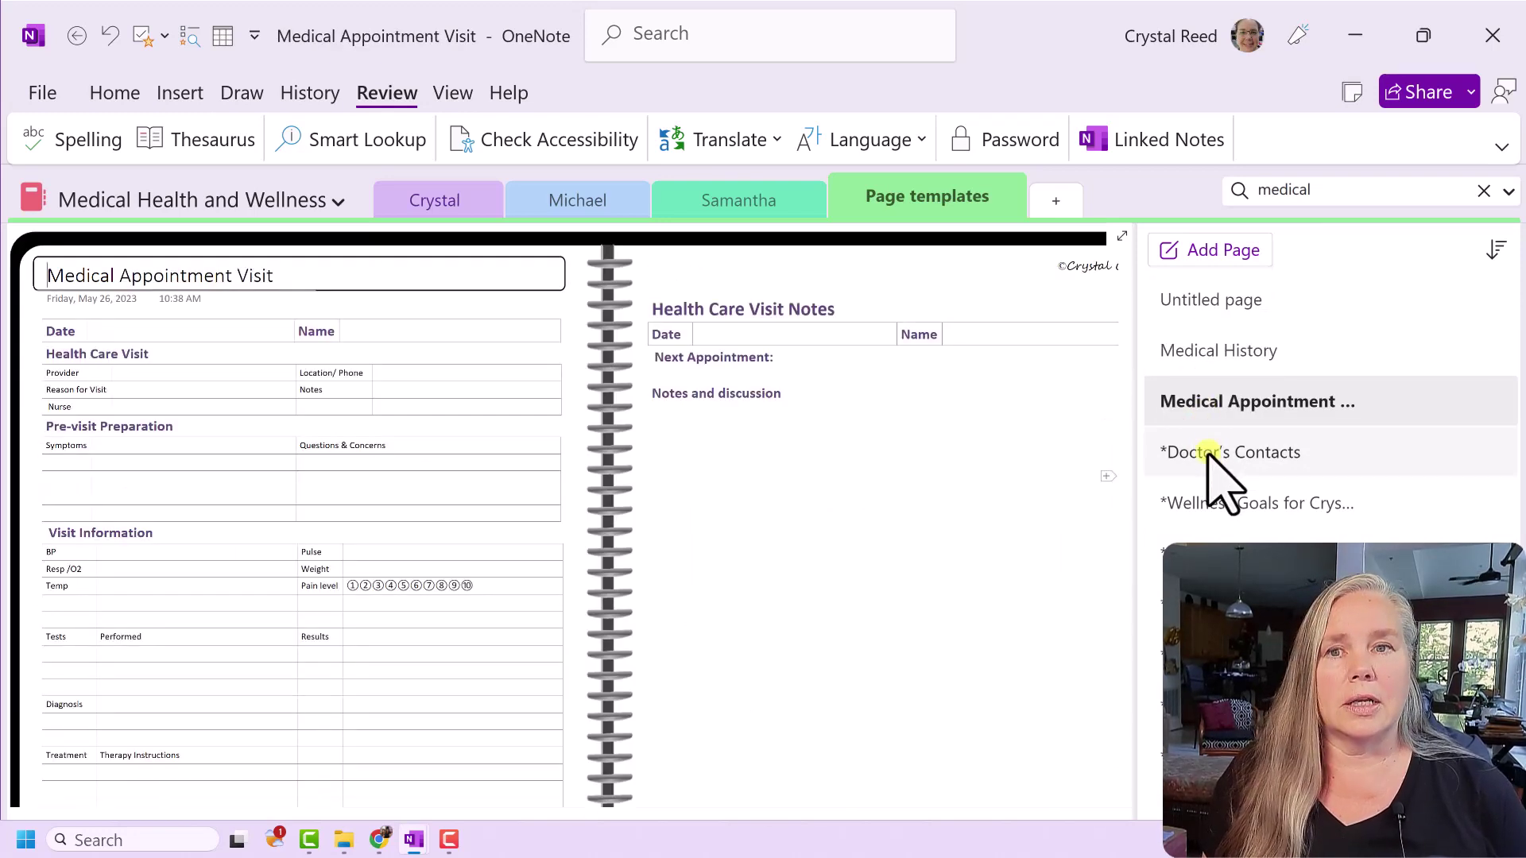
pyautogui.click(1207, 452)
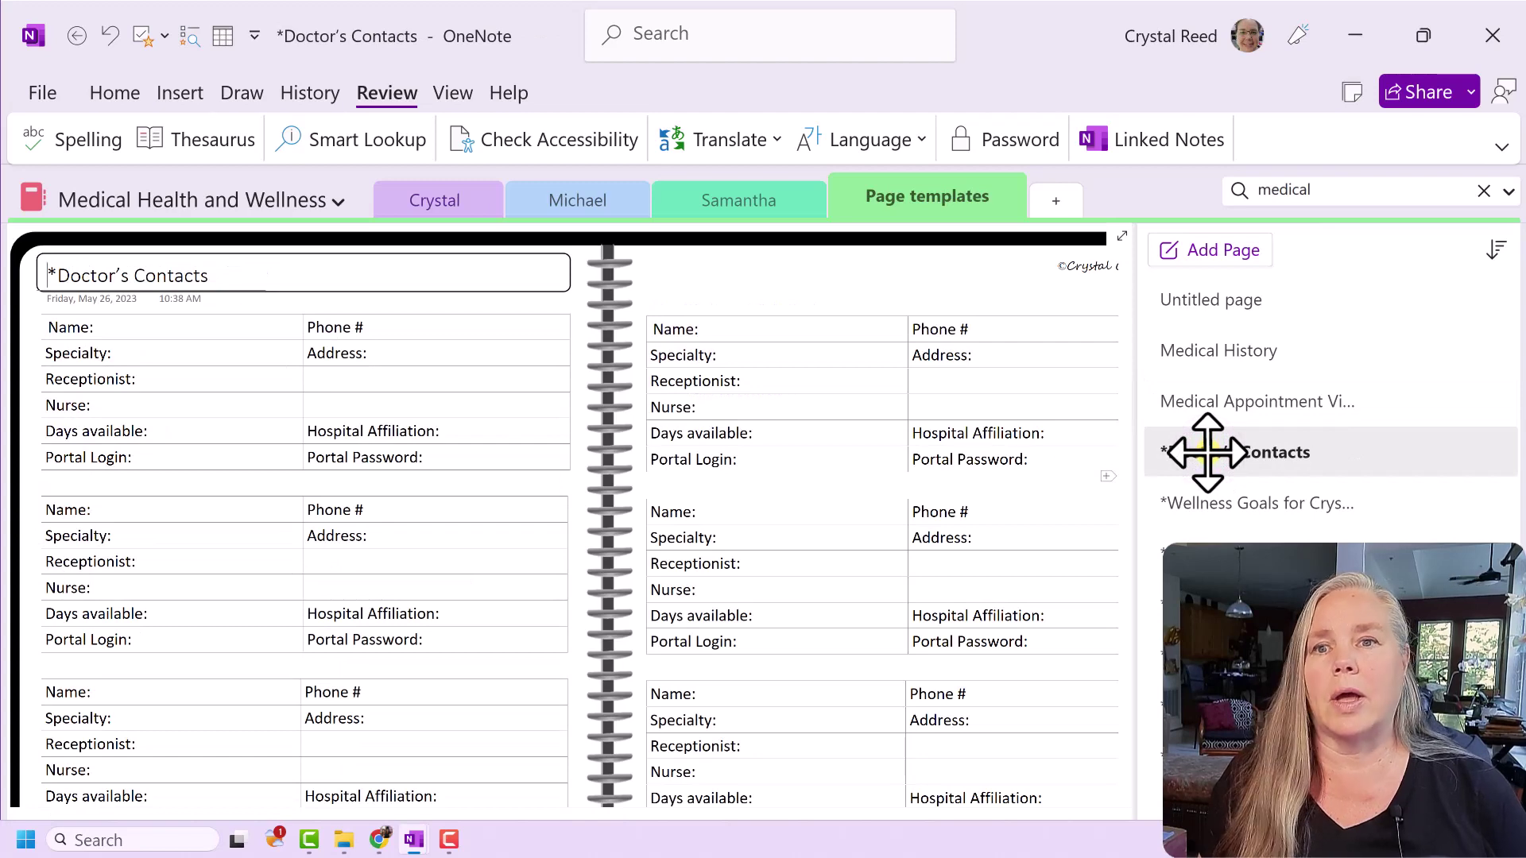
pyautogui.click(1216, 504)
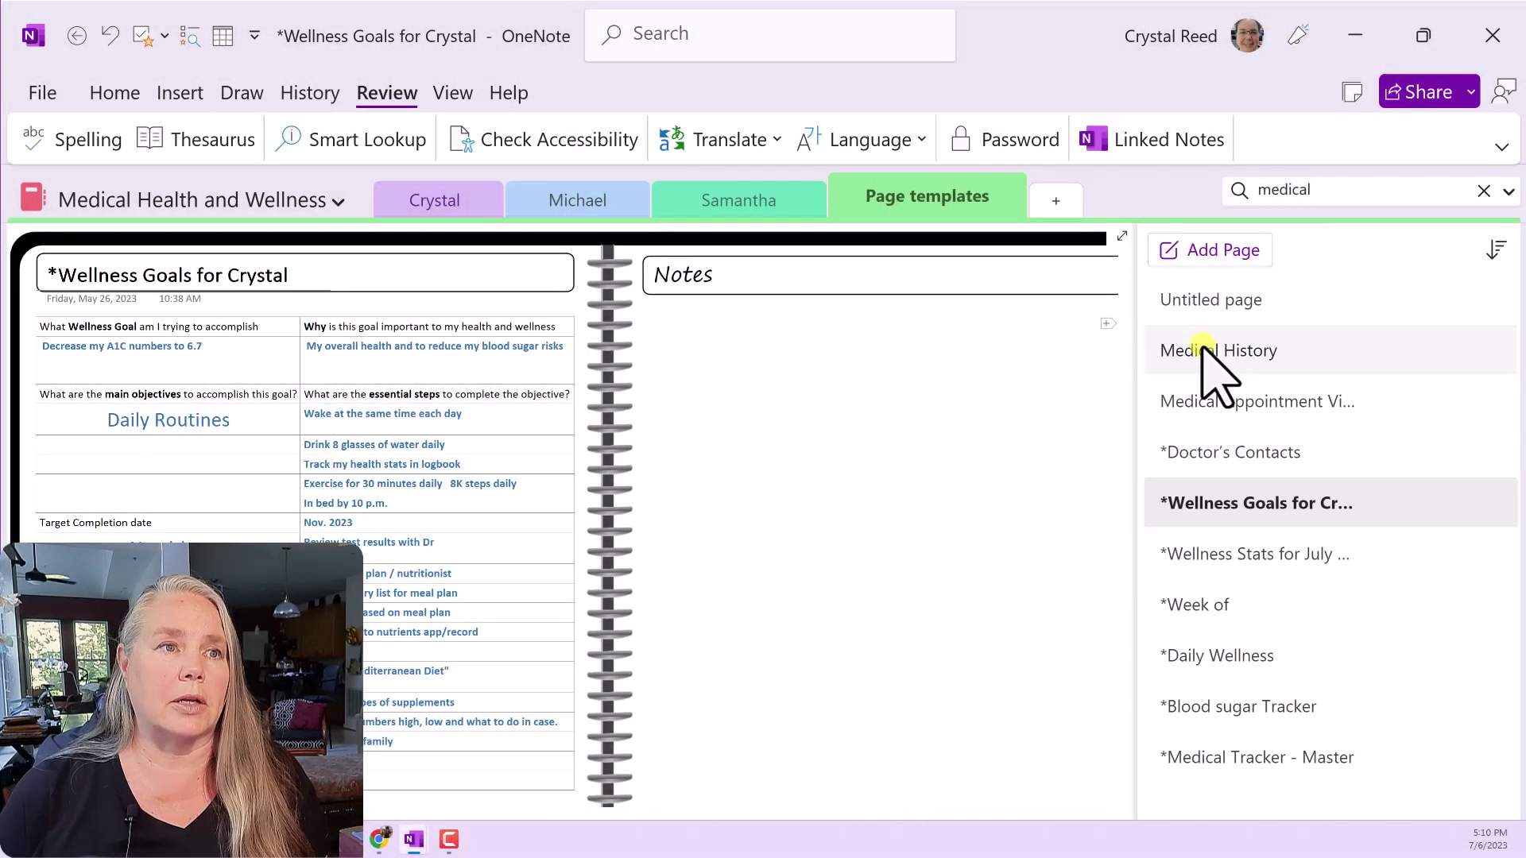
# Copy the Medical History page from Page templates into the notebook owner's section and open the copy there.
pyautogui.click(1204, 350)
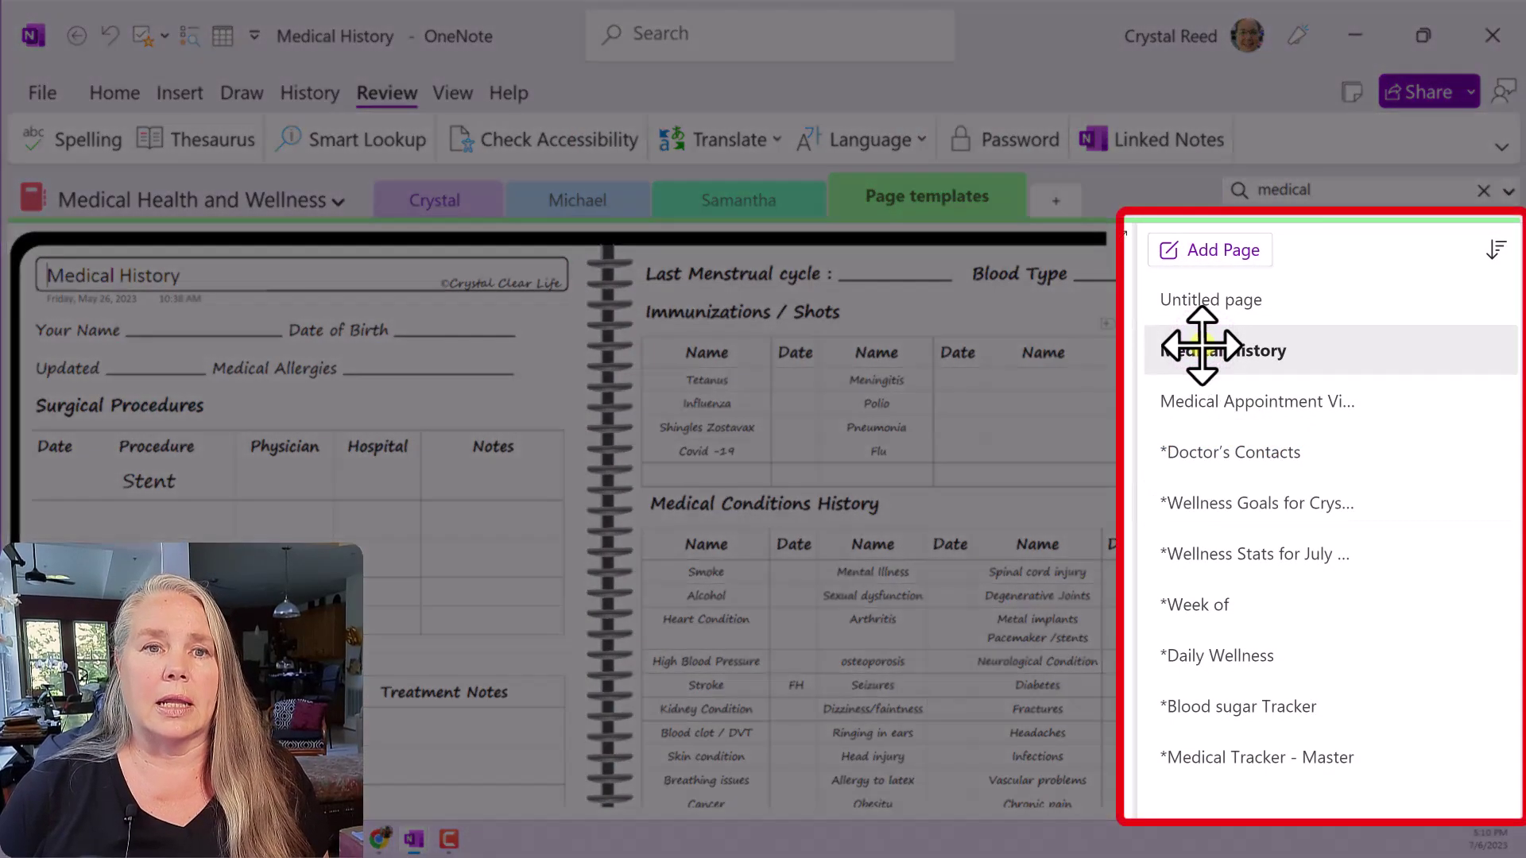
pyautogui.rightClick(1207, 350)
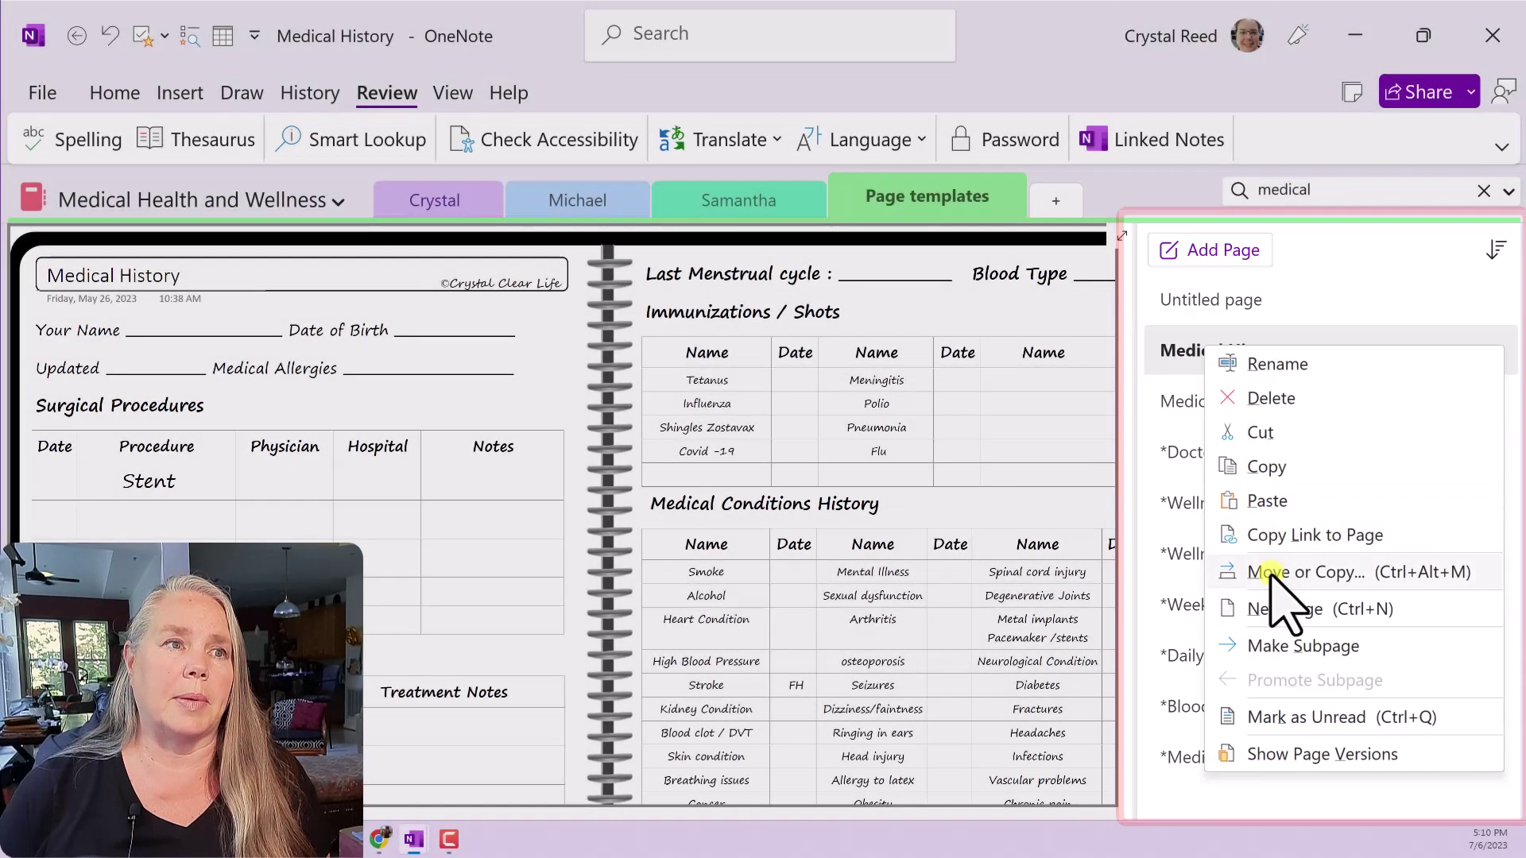
pyautogui.click(1272, 572)
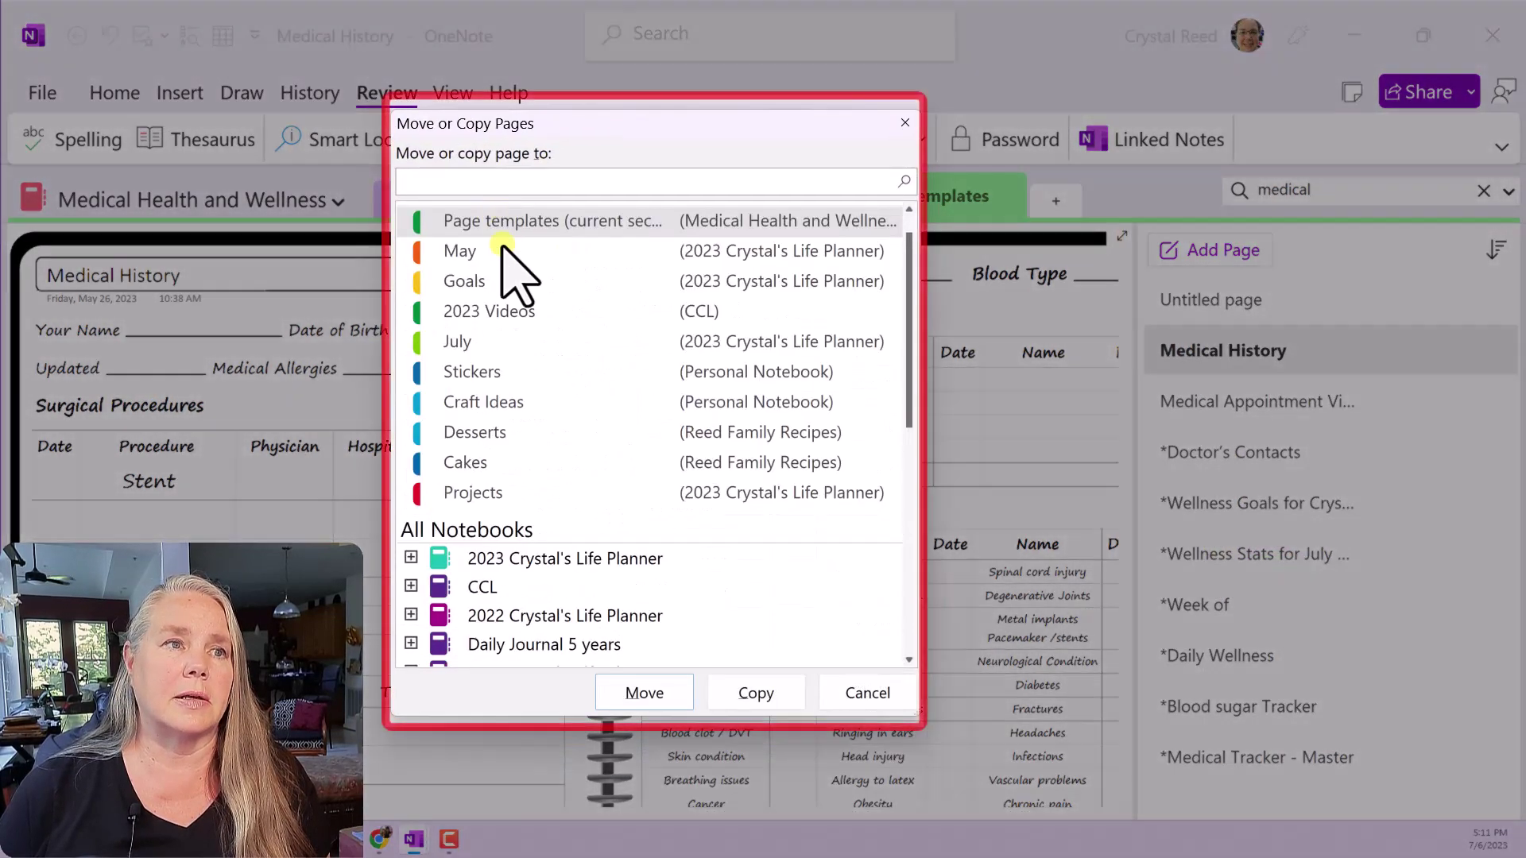
pyautogui.scroll(-1, 615, 531)
pyautogui.scroll(-1, 628, 552)
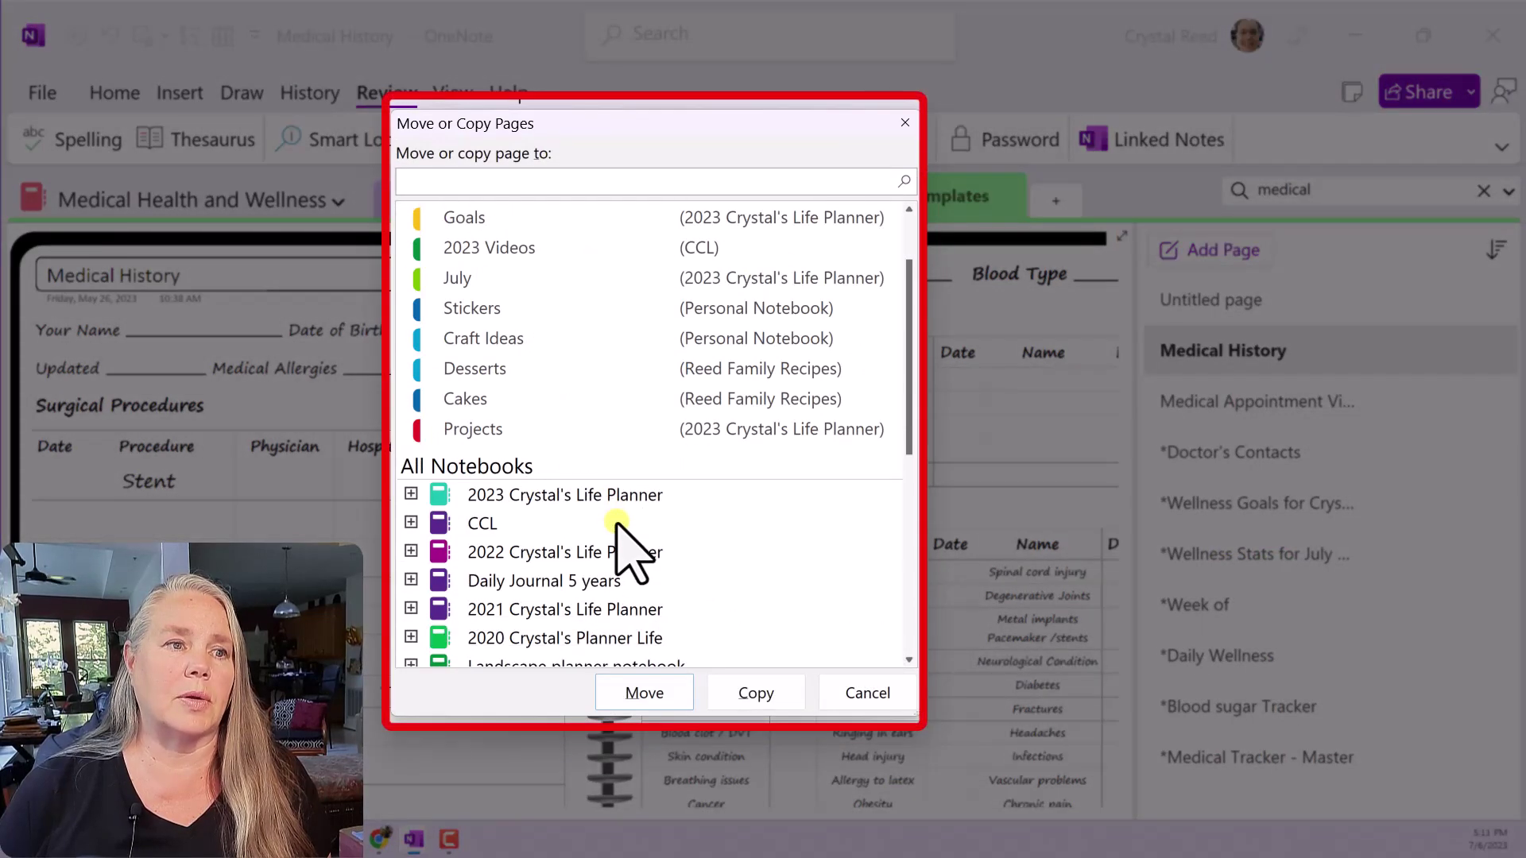
pyautogui.scroll(-6, 616, 521)
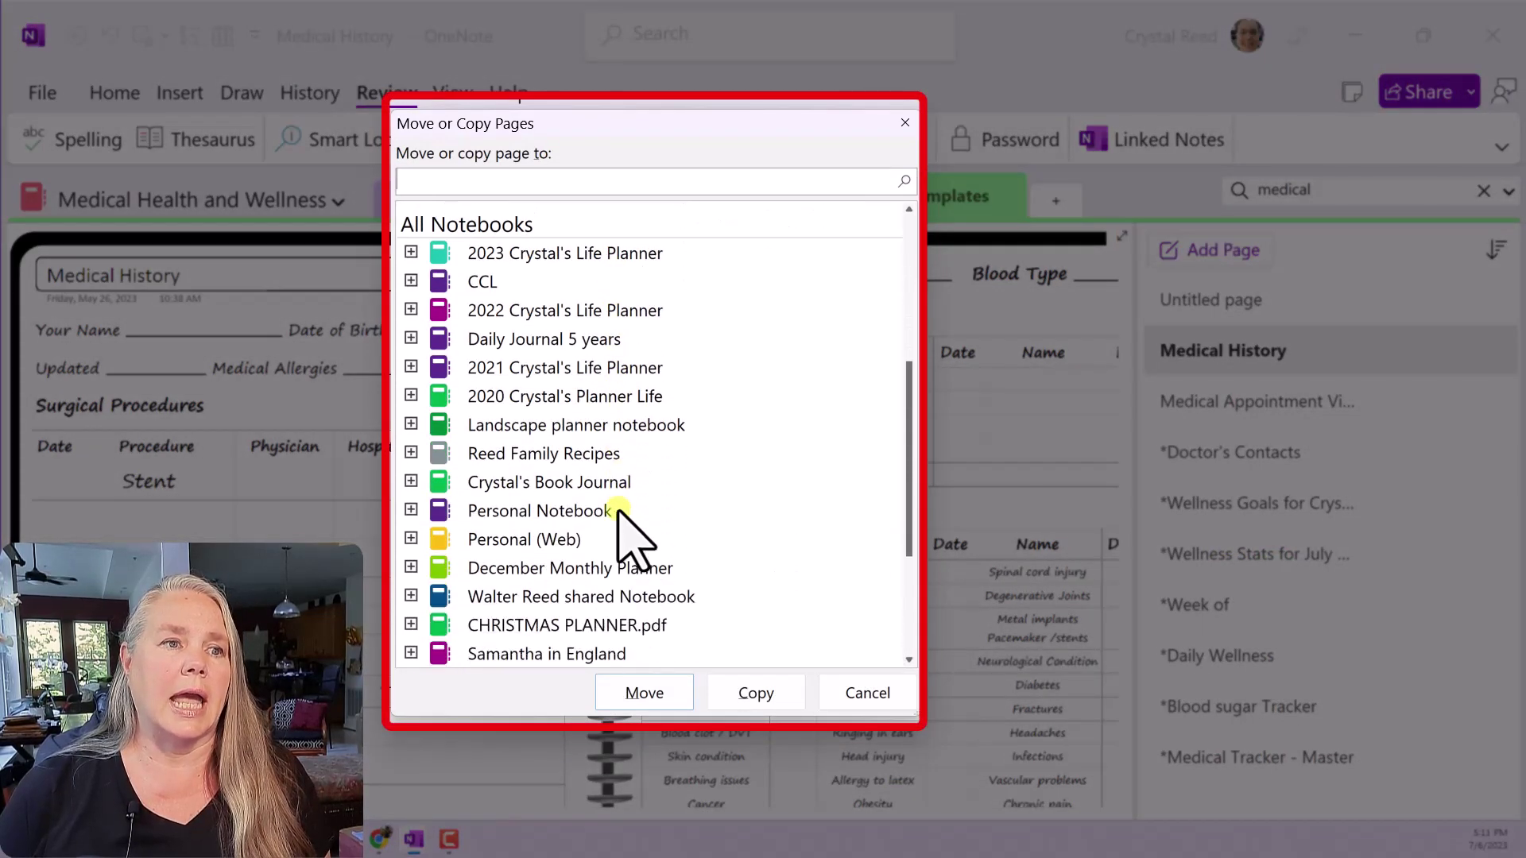
pyautogui.scroll(-3, 628, 532)
pyautogui.doubleClick(568, 574)
pyautogui.scroll(-1, 540, 592)
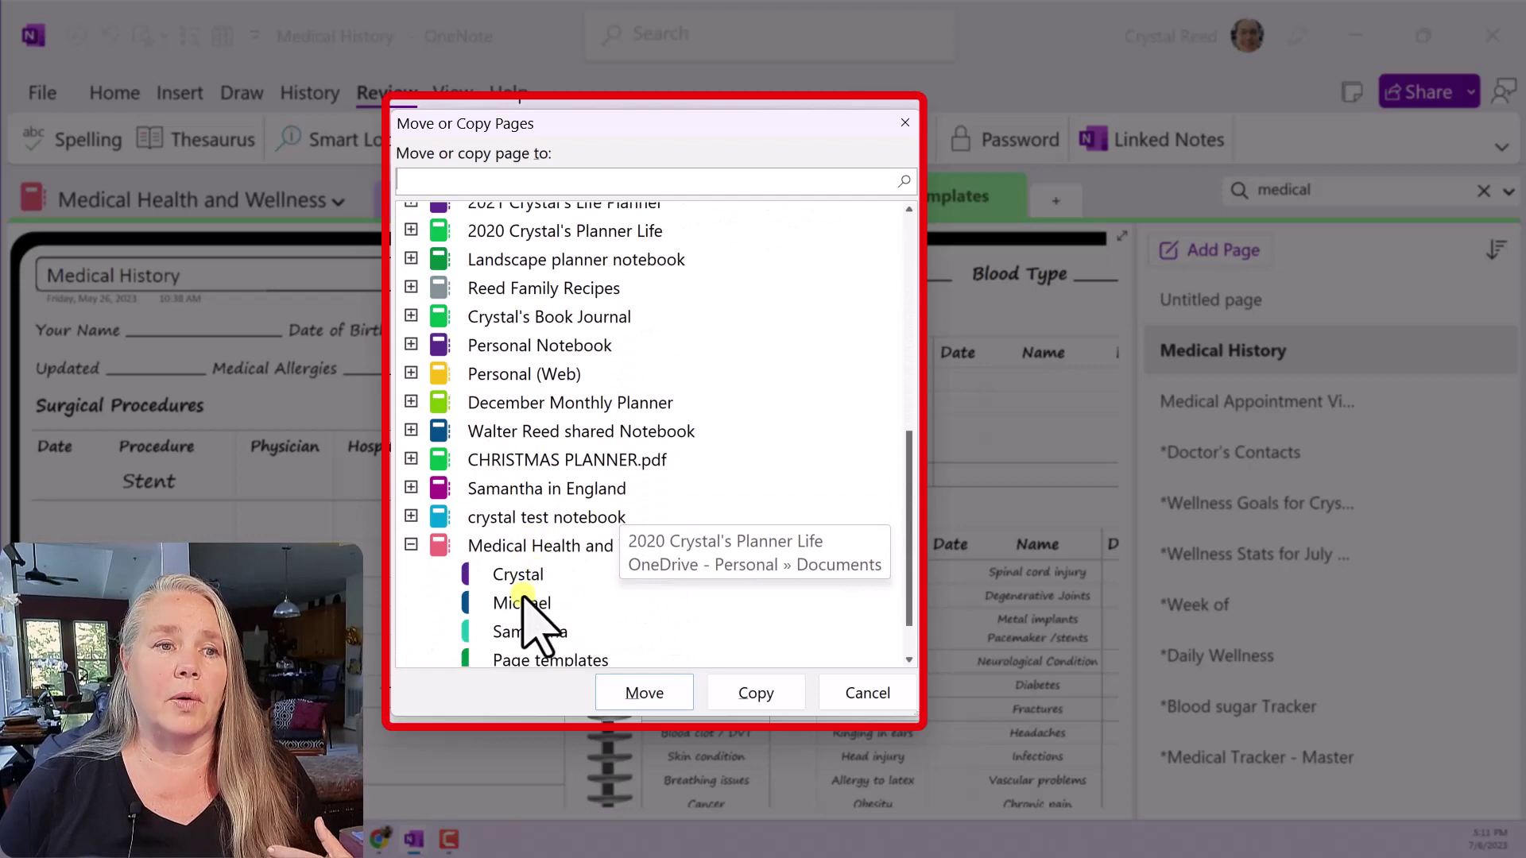
pyautogui.click(518, 574)
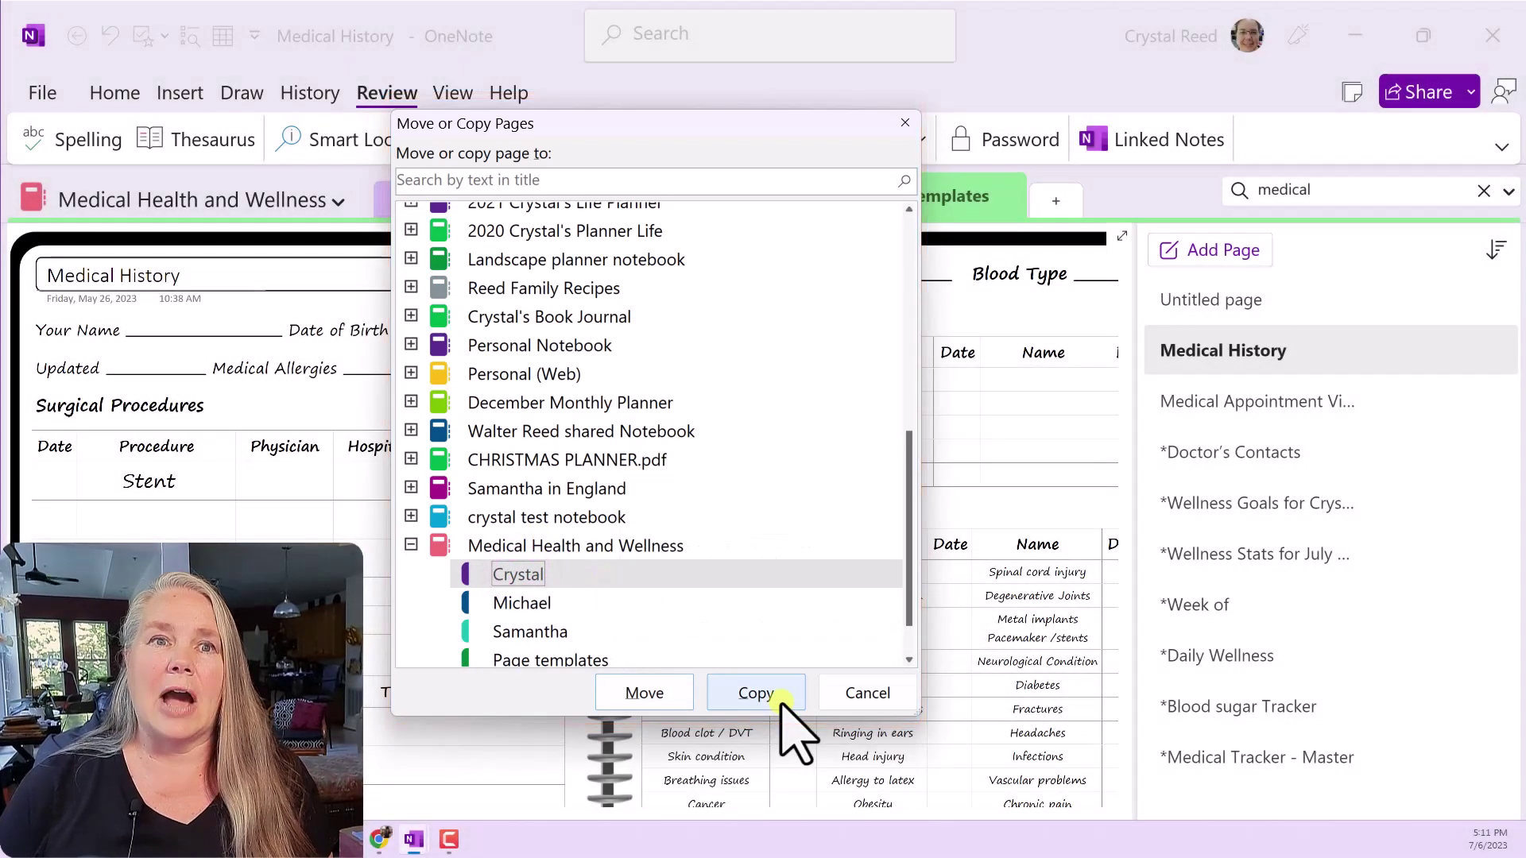
pyautogui.click(755, 693)
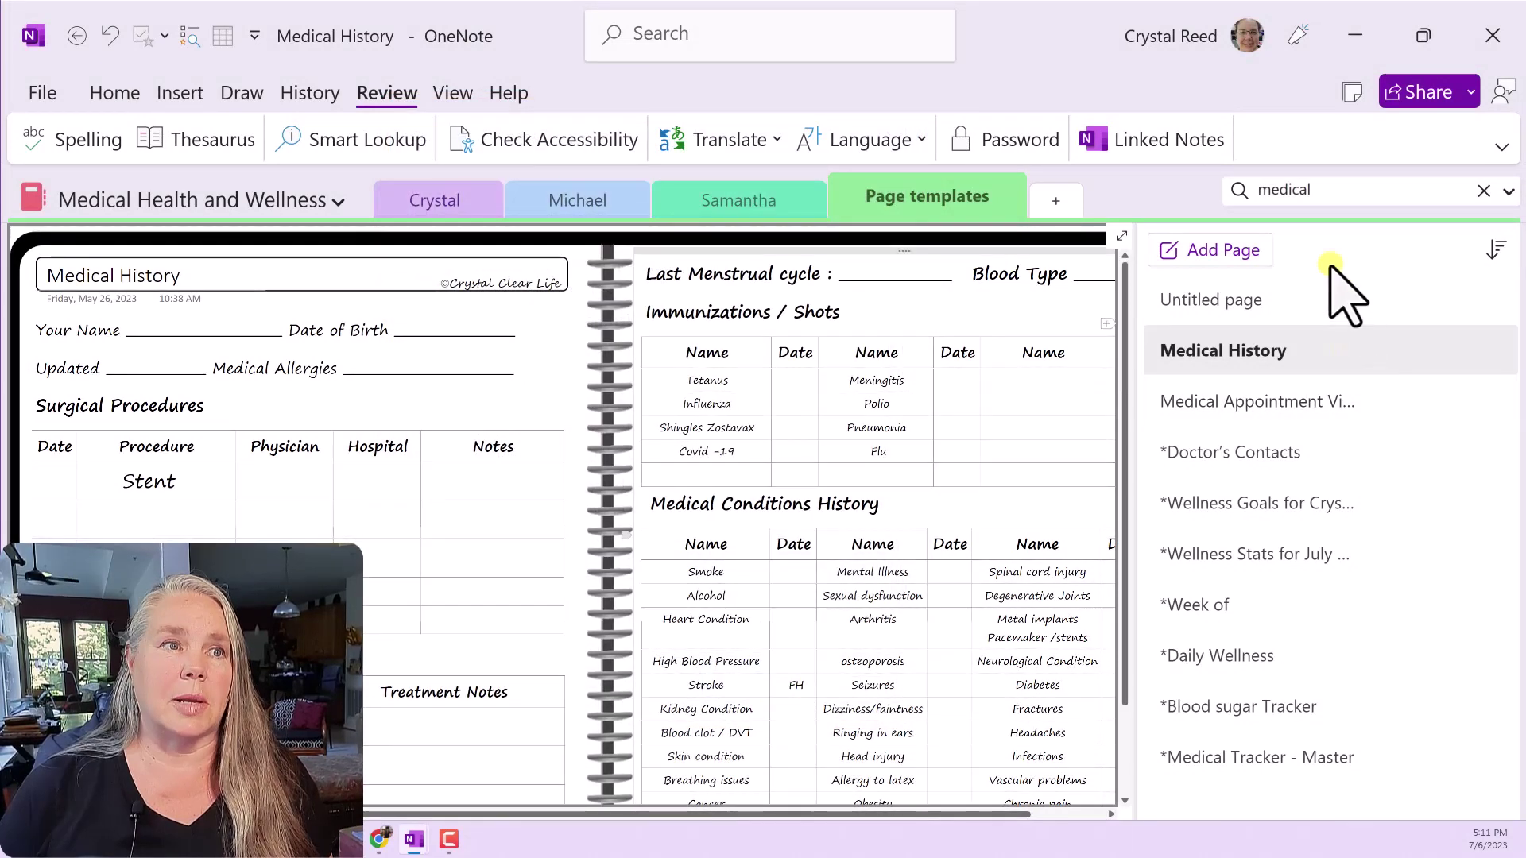
pyautogui.click(410, 197)
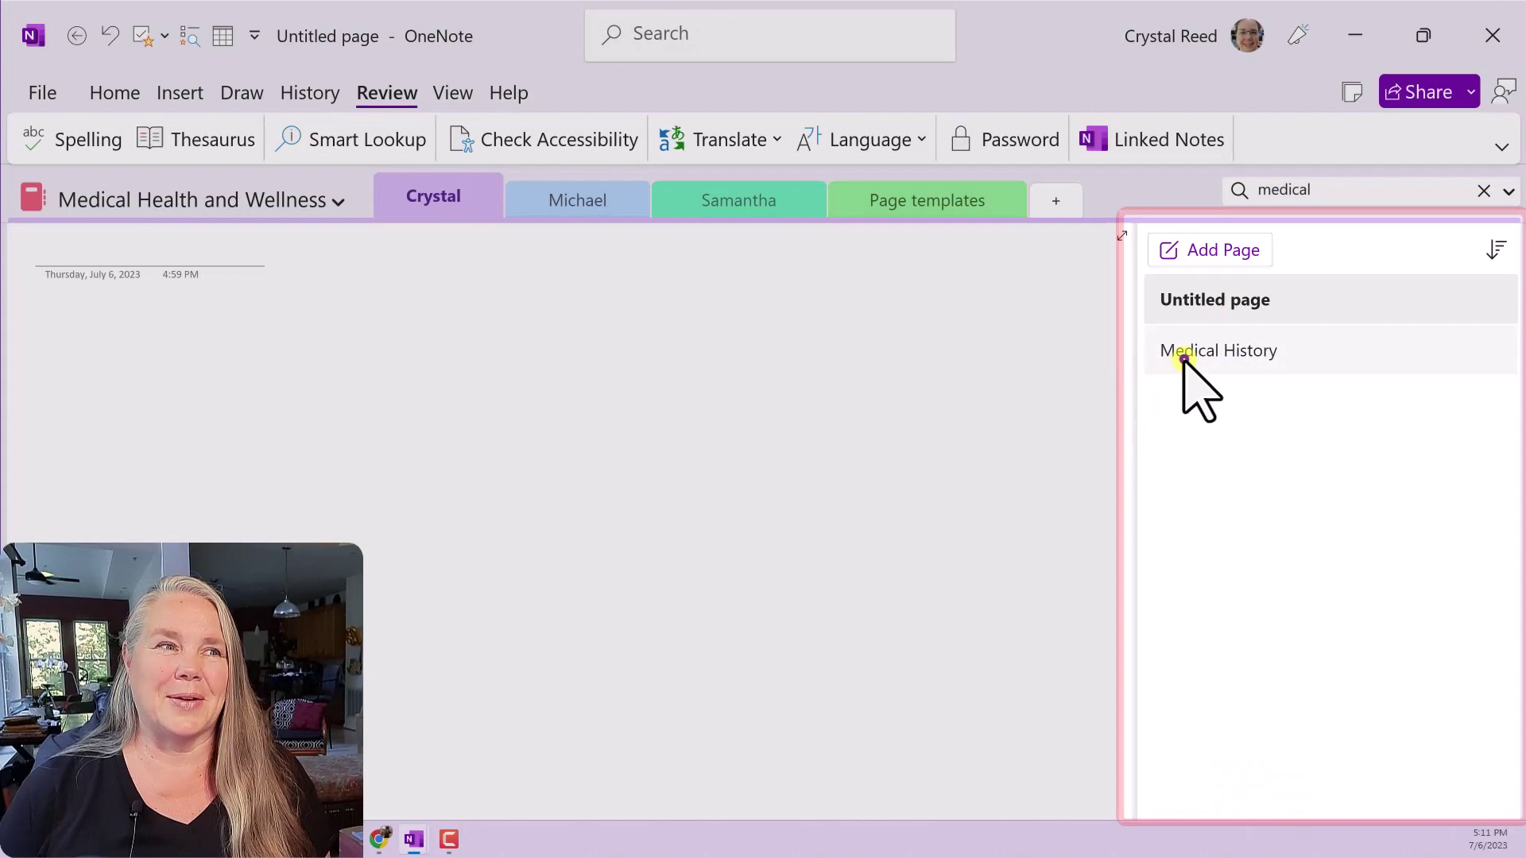
pyautogui.click(1184, 353)
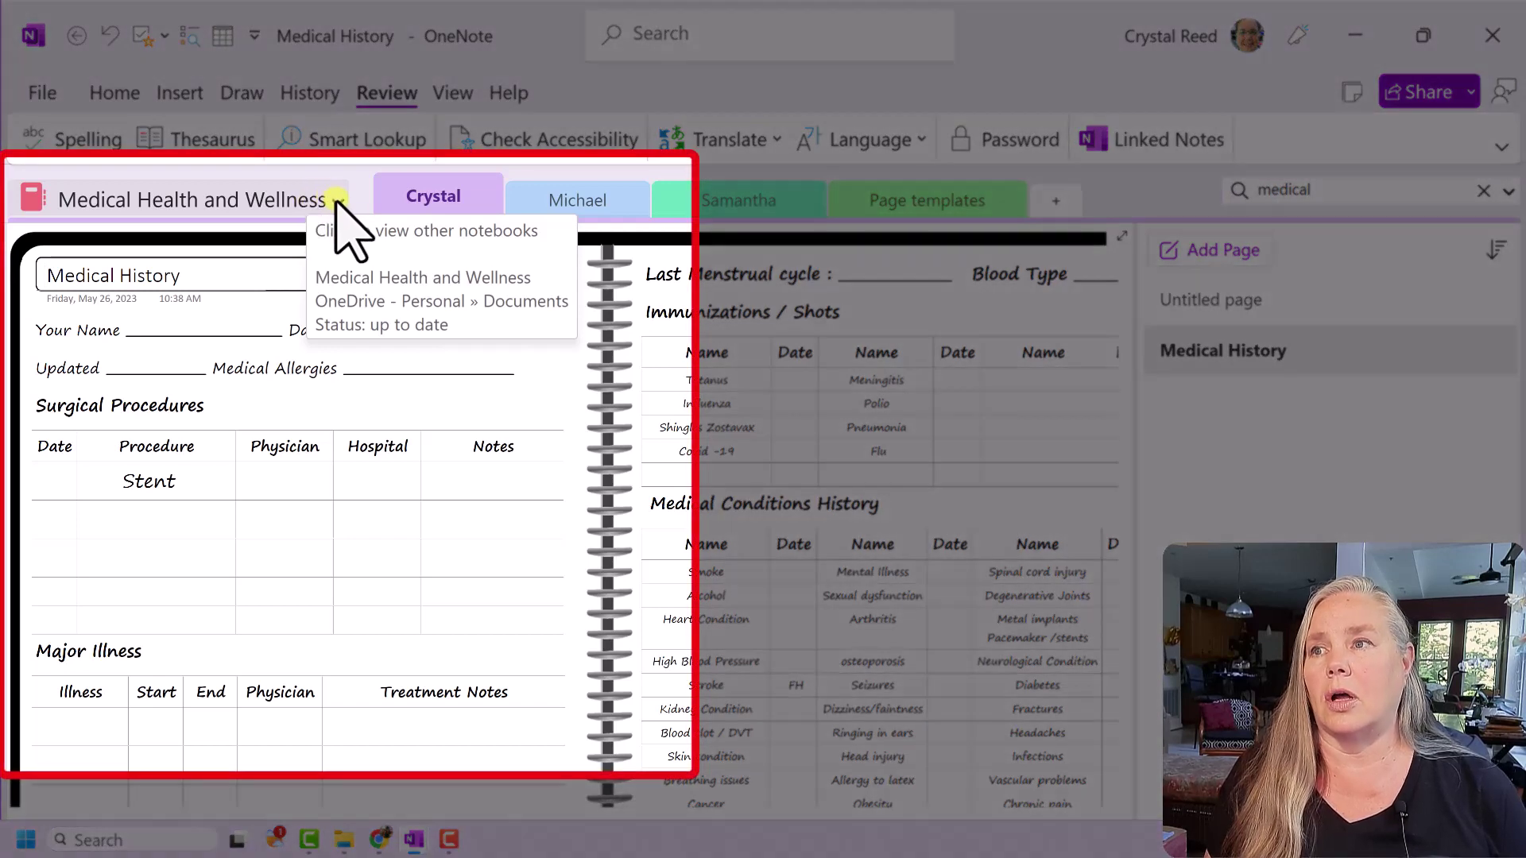
# Reorder the notebook list so Medical Health and Wellness sits directly below the CCL notebook.
pyautogui.click(337, 200)
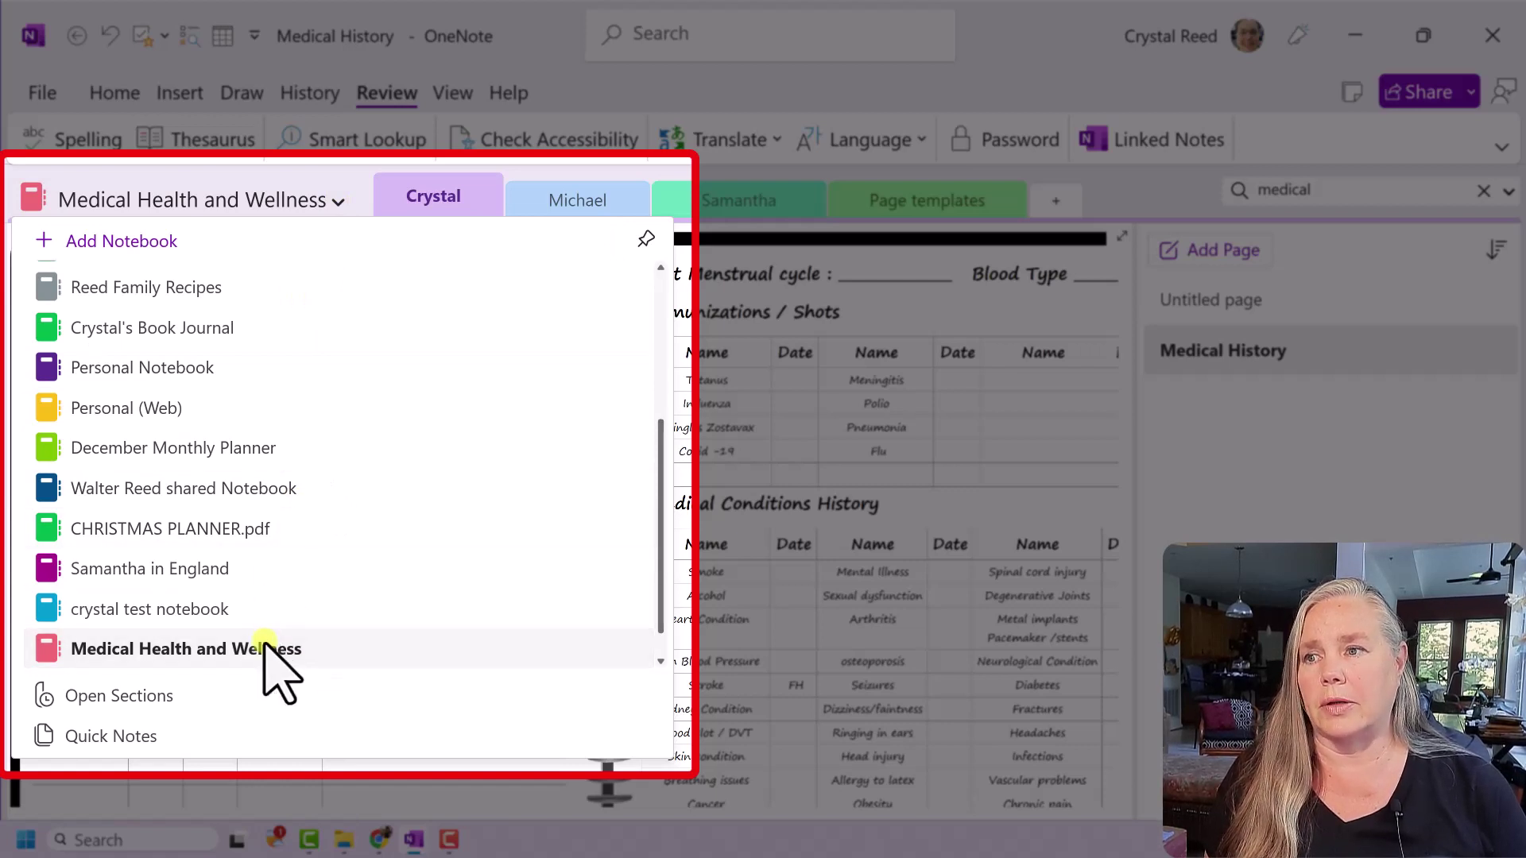
pyautogui.click(157, 646)
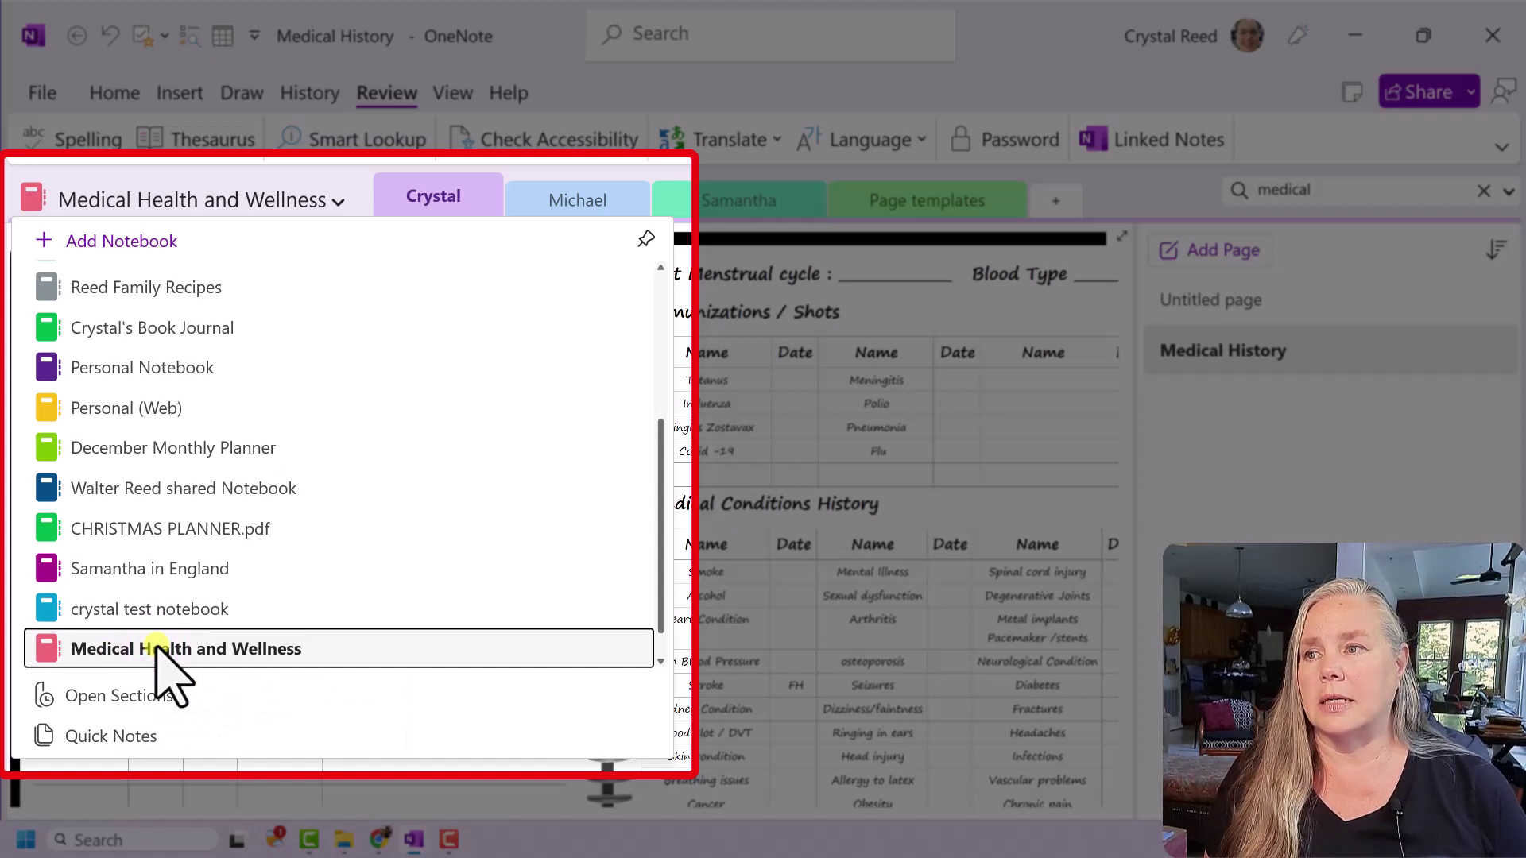
pyautogui.moveTo(157, 646)
pyautogui.mouseDown()
pyautogui.moveTo(167, 587)
pyautogui.moveTo(136, 249)
pyautogui.moveTo(130, 334)
pyautogui.mouseUp()
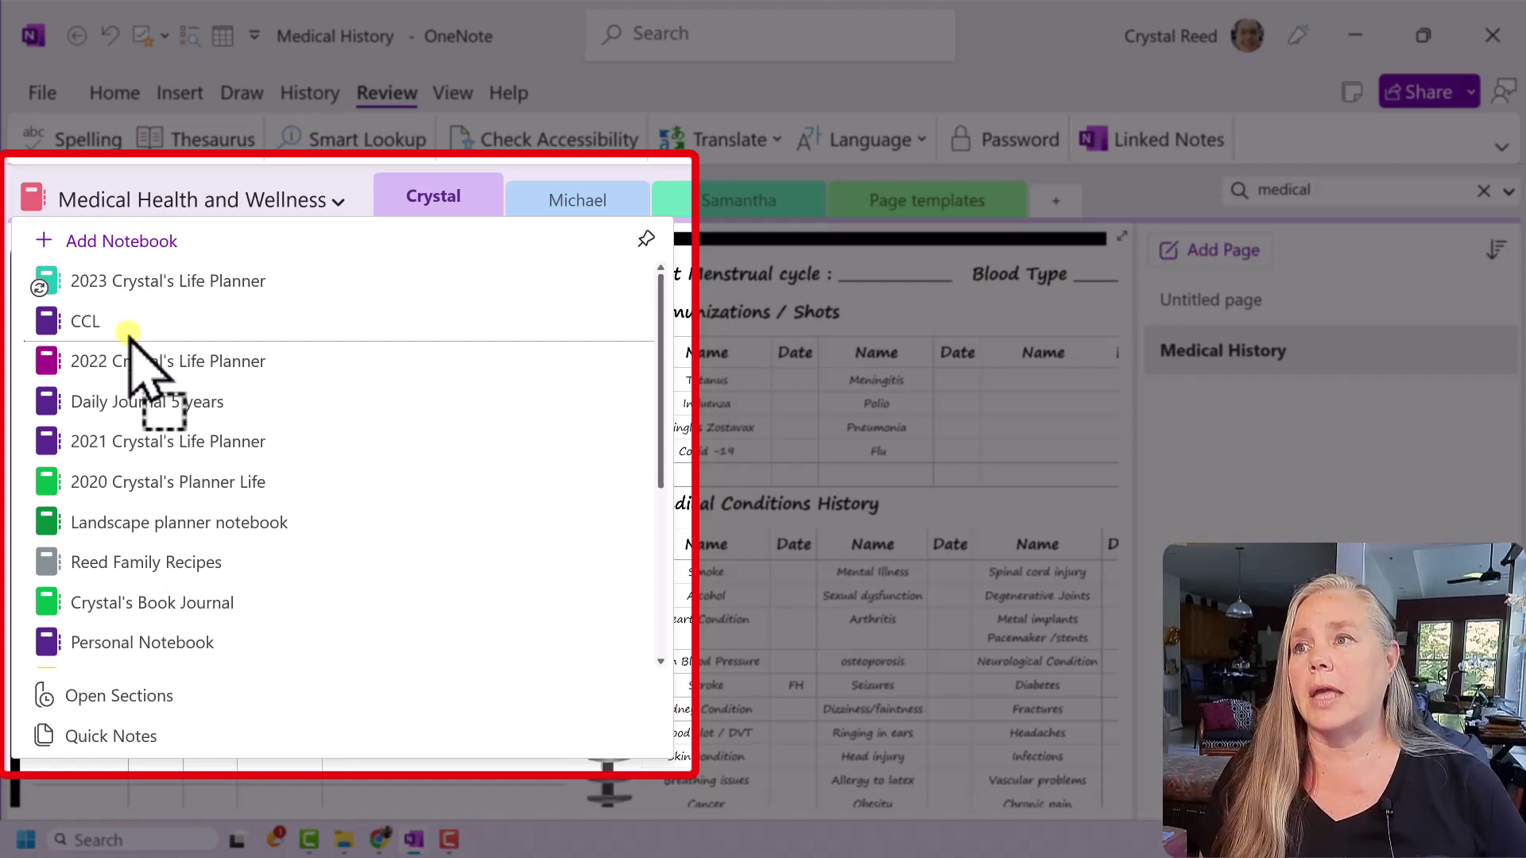
pyautogui.moveTo(130, 334); pyautogui.dragTo(127, 337)
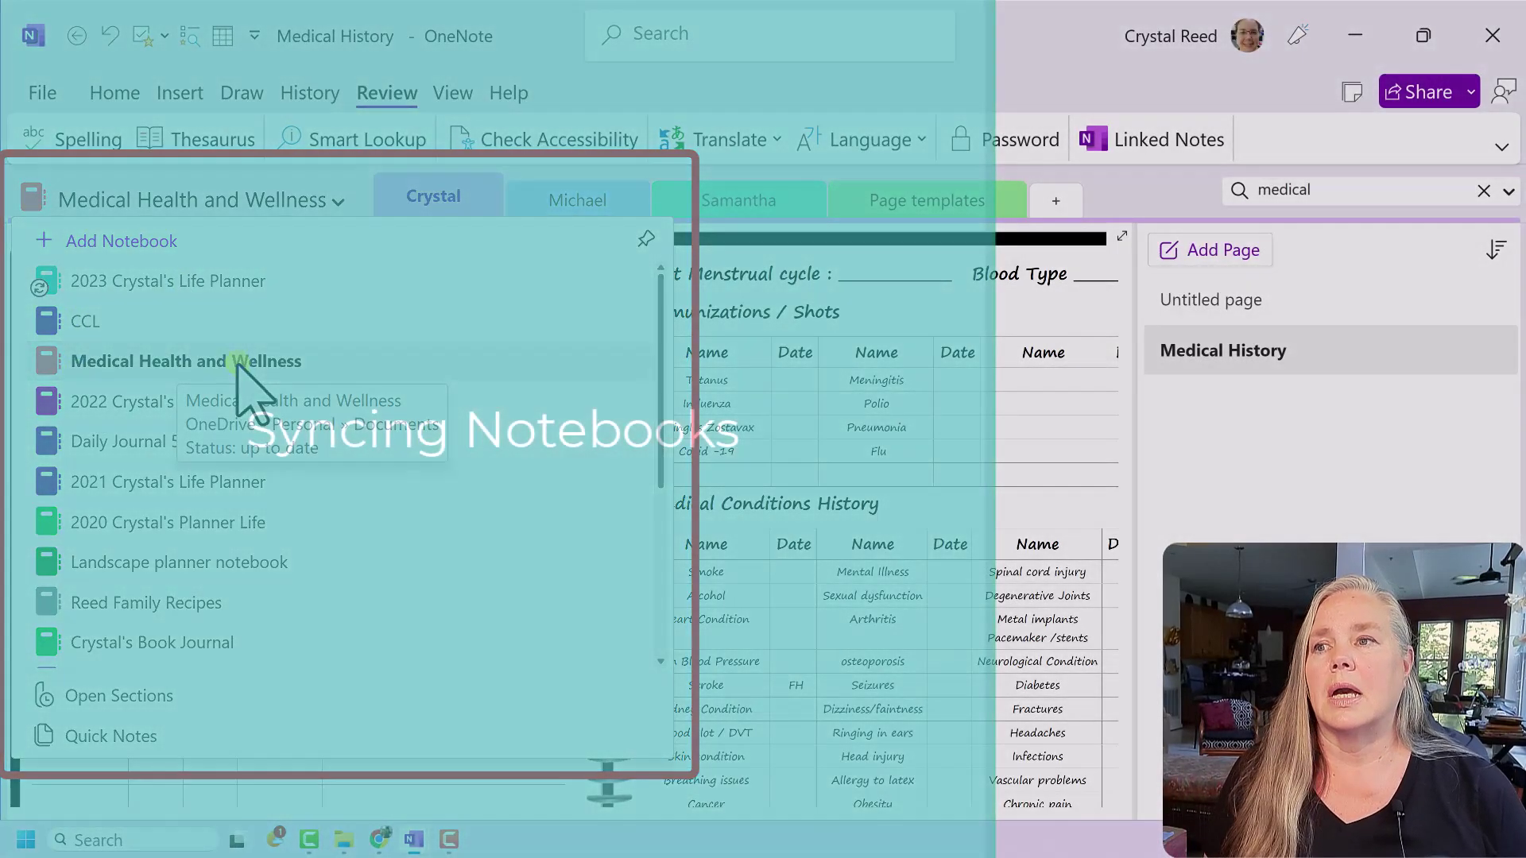
# Sync the Medical Health and Wellness notebook manually and return to its open page.
pyautogui.rightClick(238, 364)
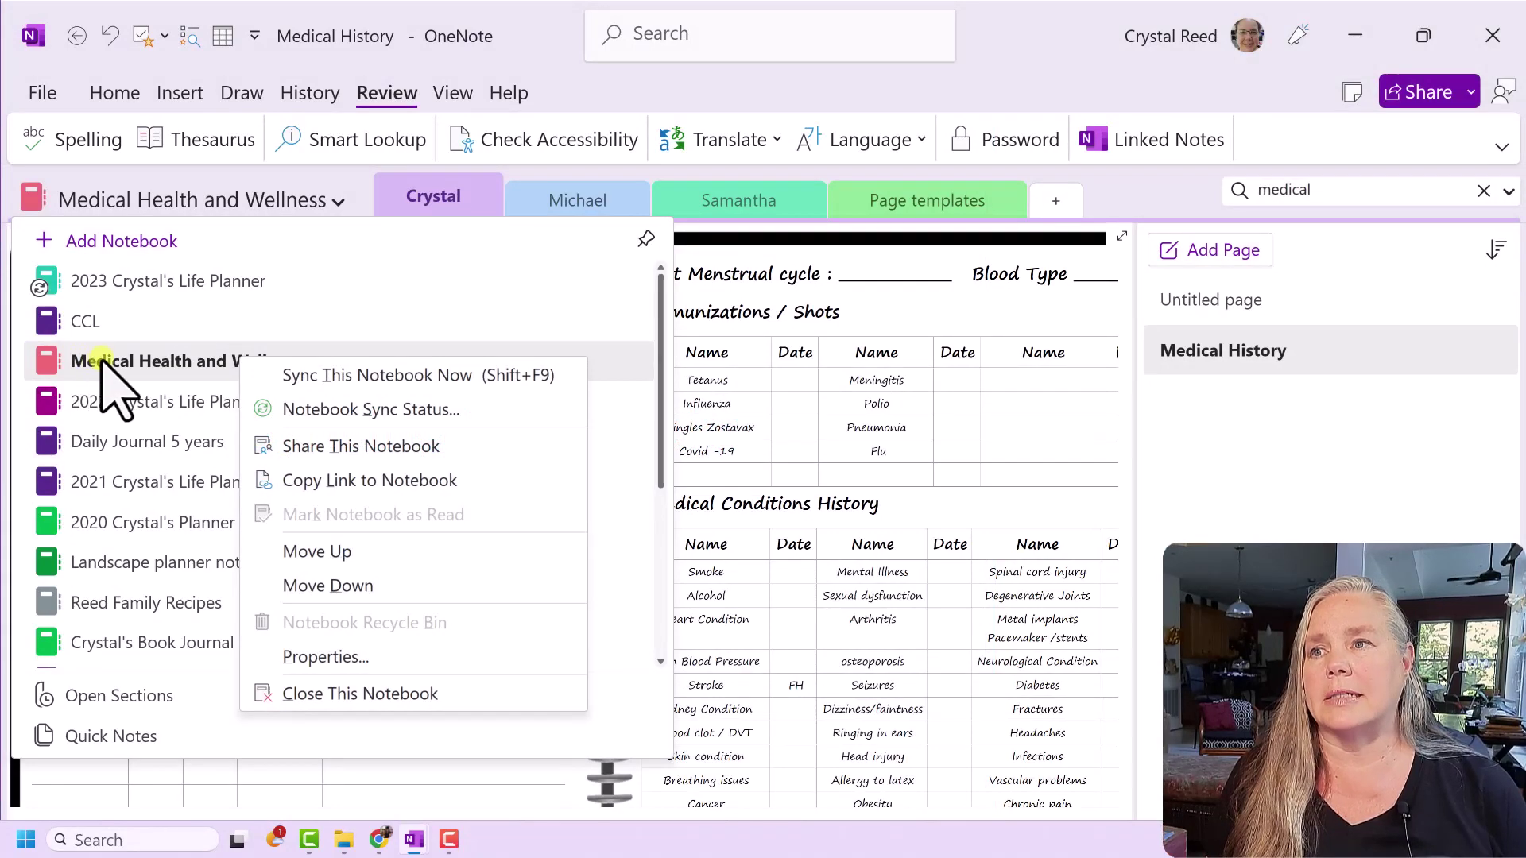
pyautogui.click(102, 358)
pyautogui.rightClick(103, 361)
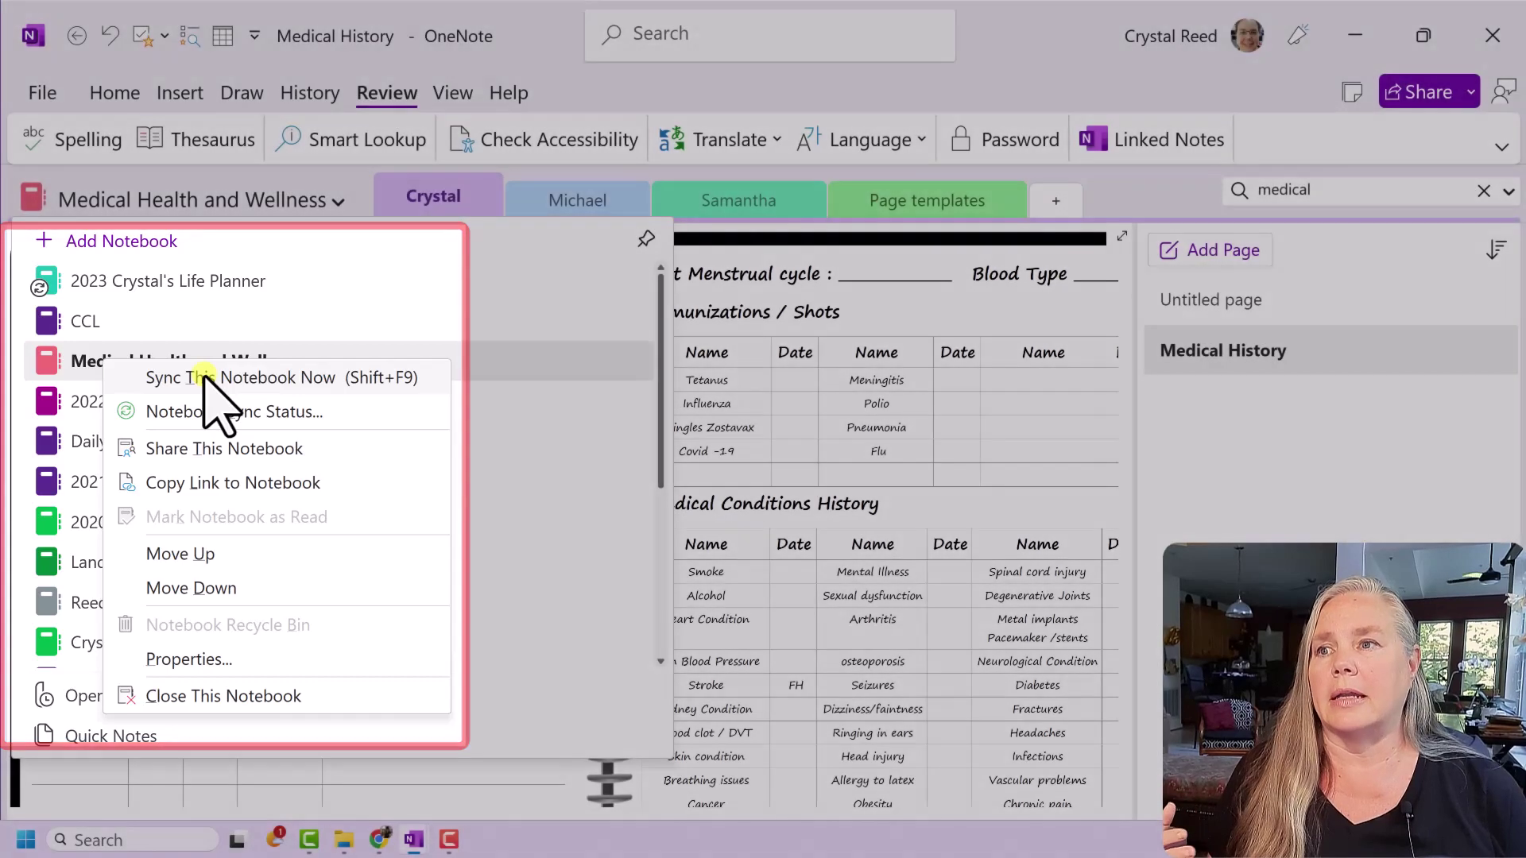
pyautogui.click(208, 379)
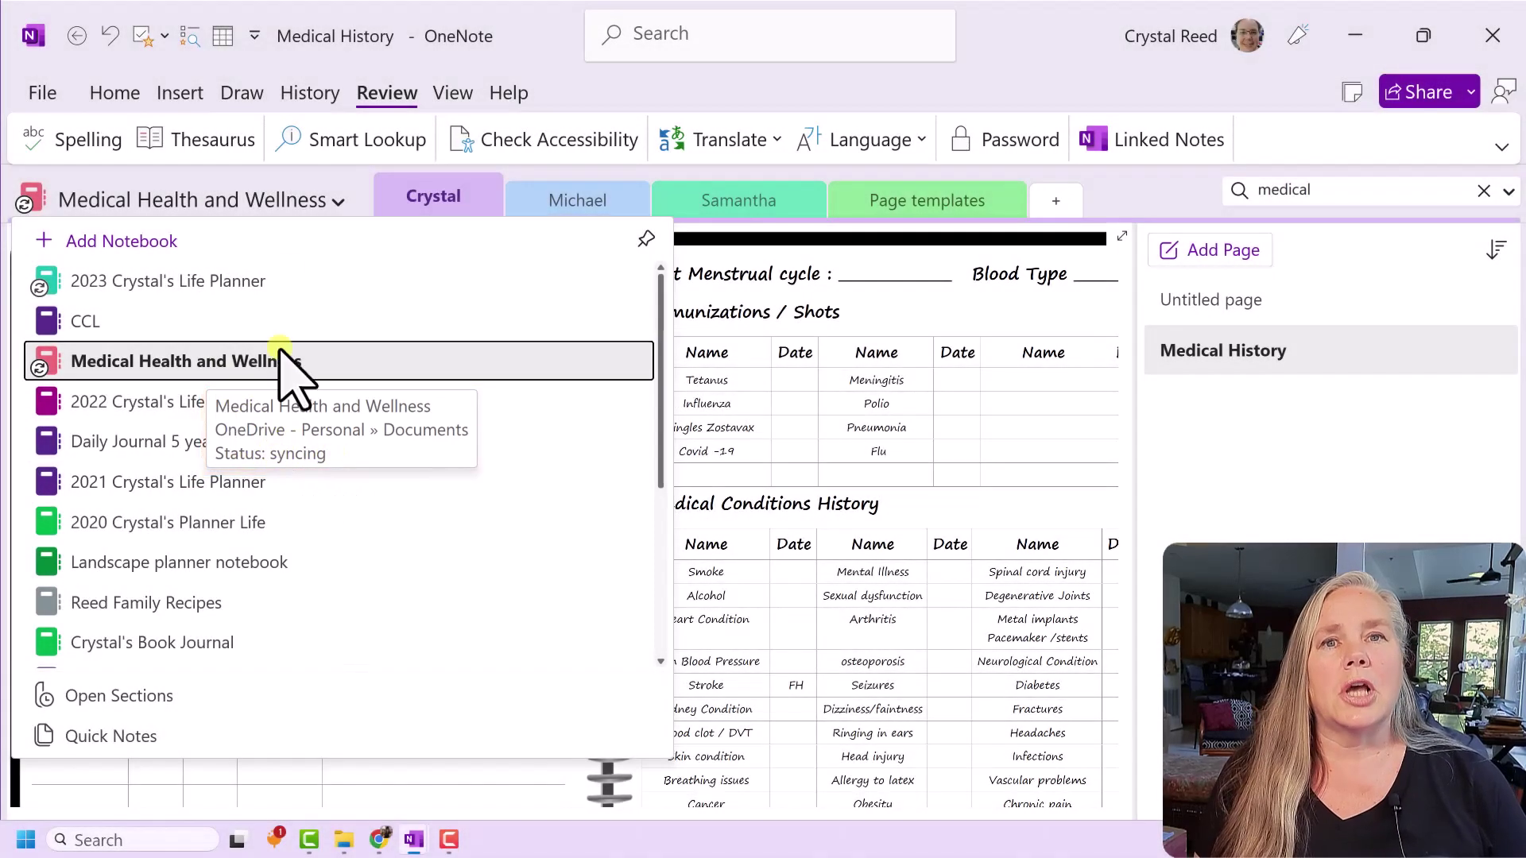
pyautogui.click(278, 354)
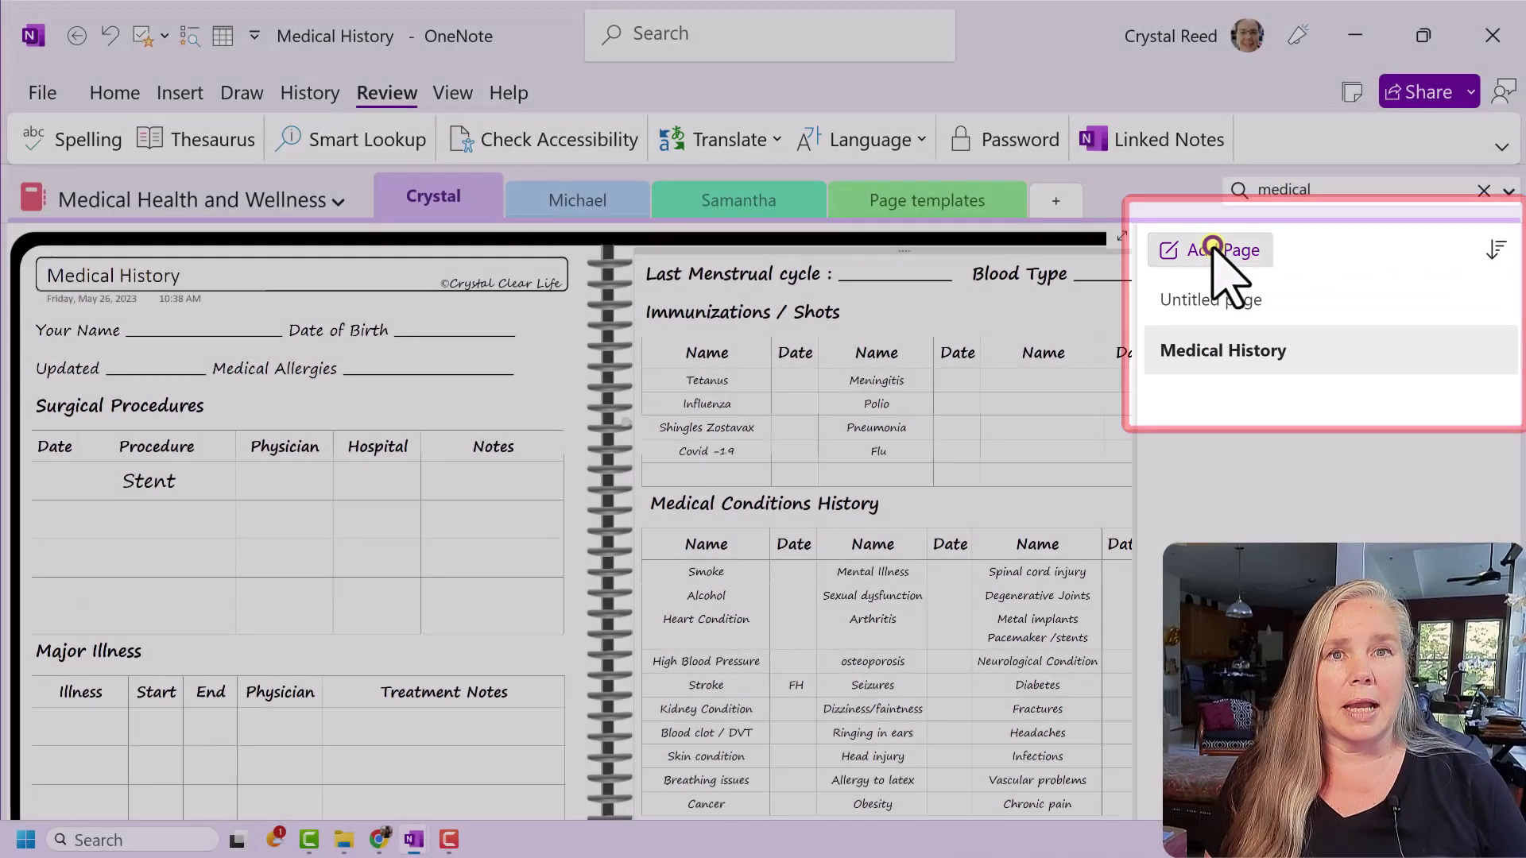
# Add a blank page to the notebook owner's section and copy the link to the July Health and Habits page from the 2023 life planner notebook.
pyautogui.click(1213, 251)
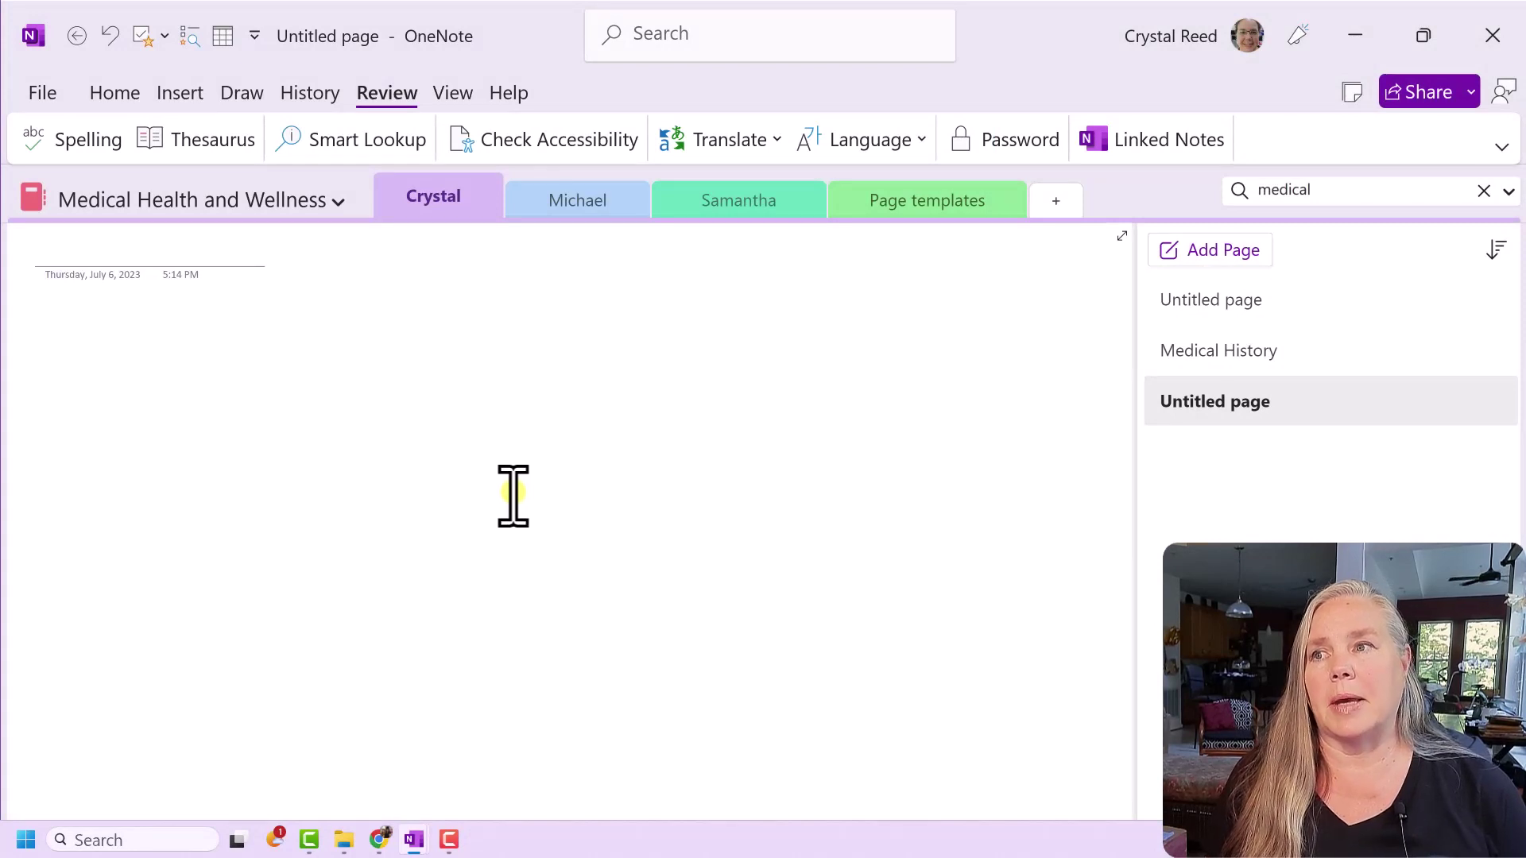
pyautogui.click(48, 326)
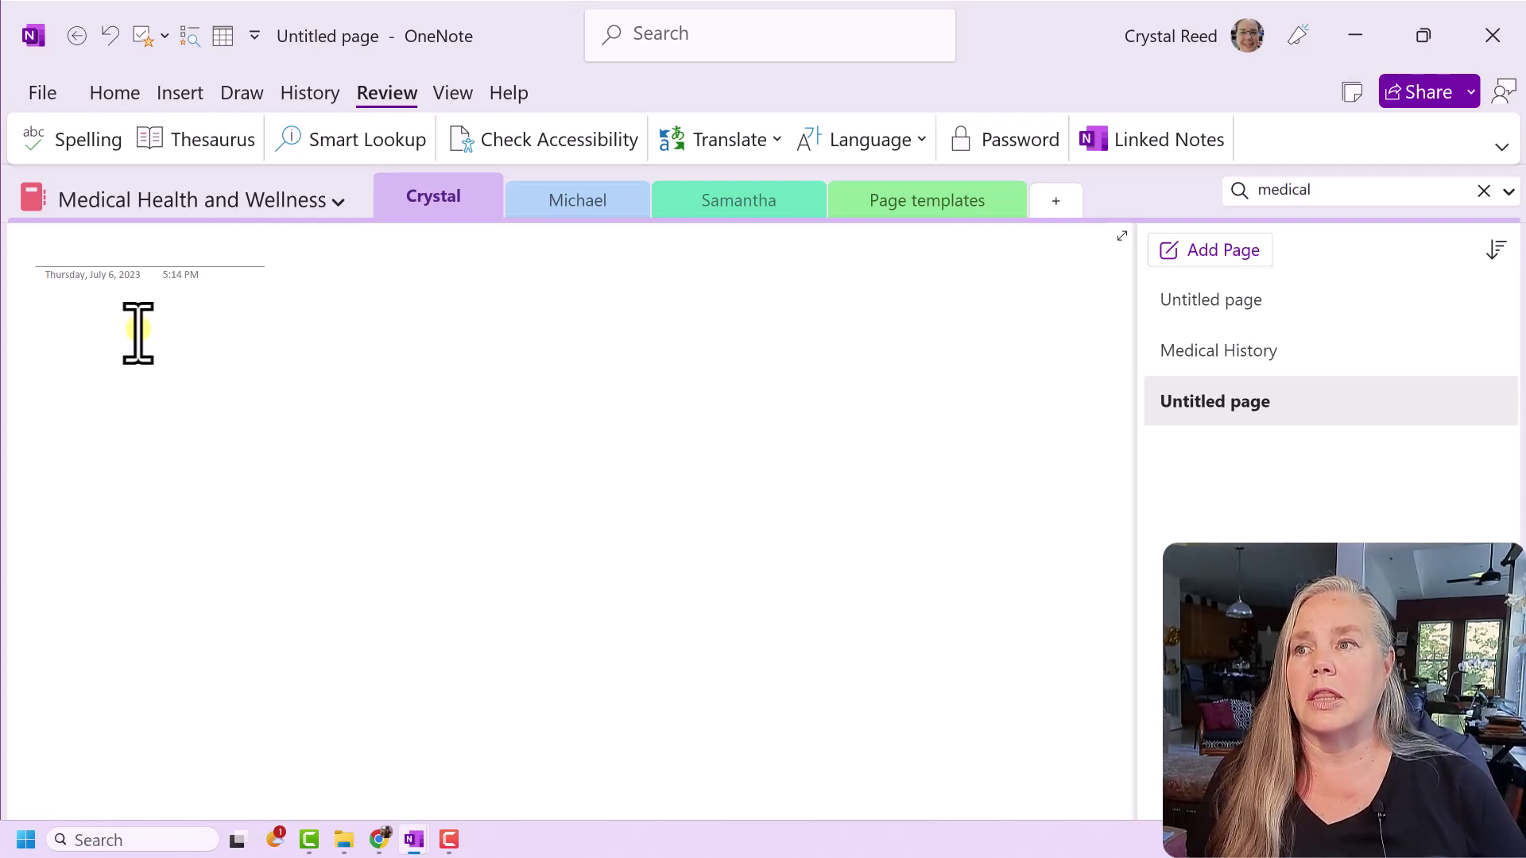
pyautogui.click(211, 203)
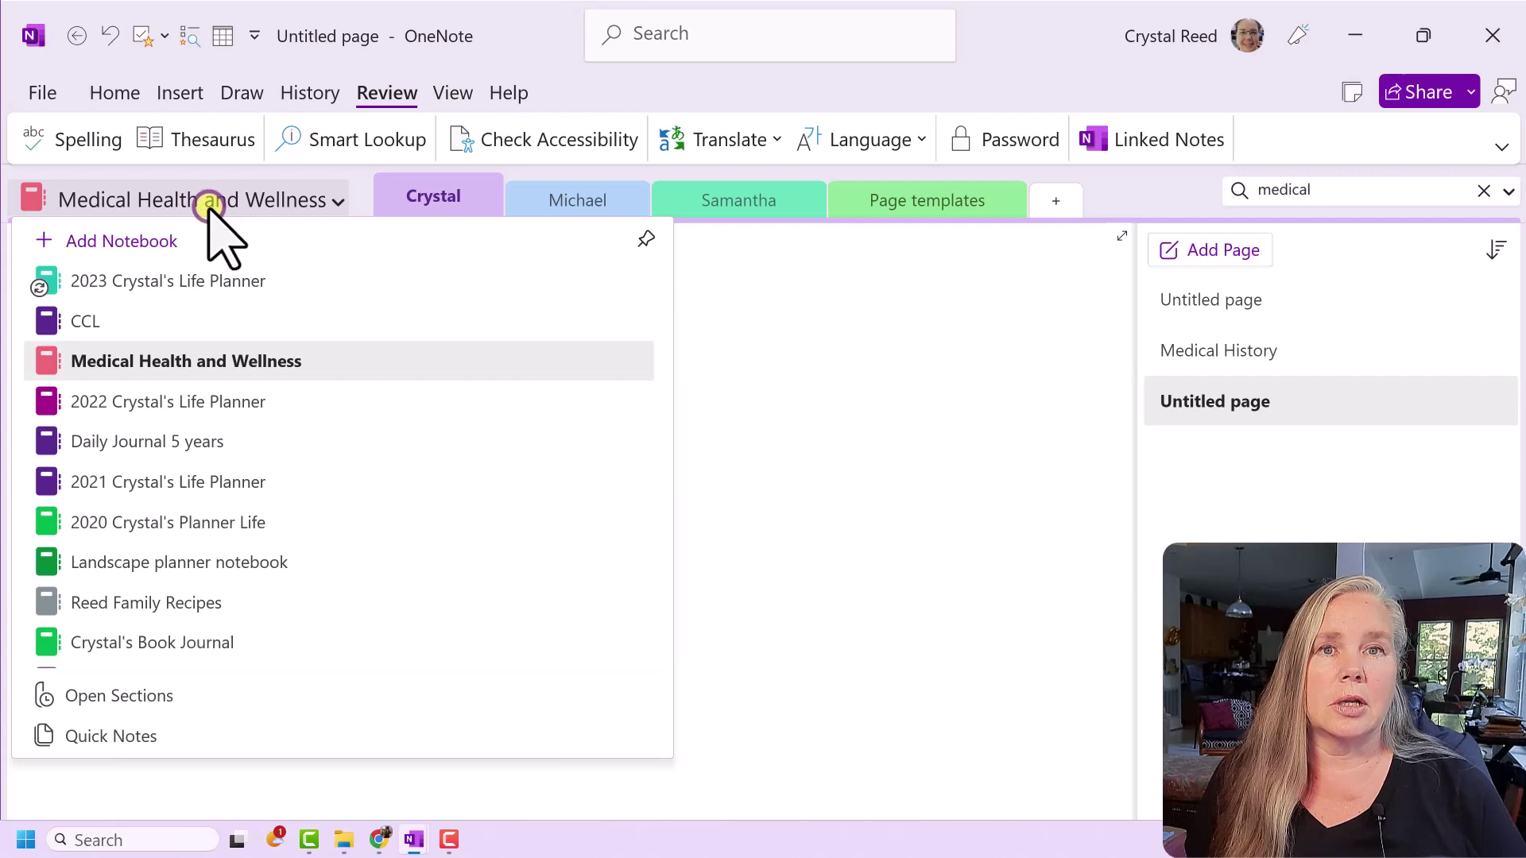
pyautogui.click(196, 282)
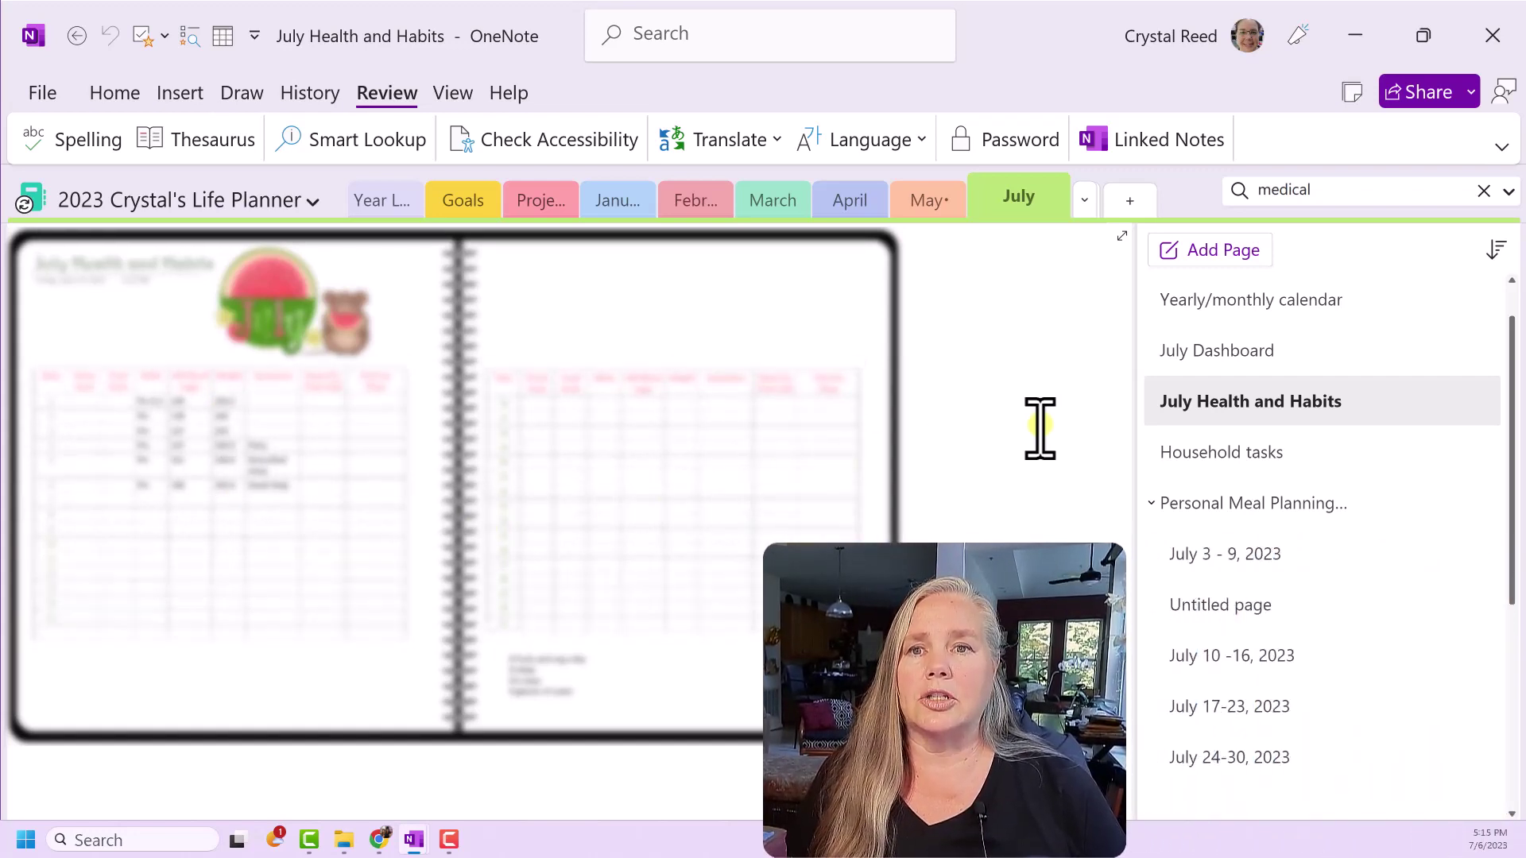
pyautogui.rightClick(1178, 403)
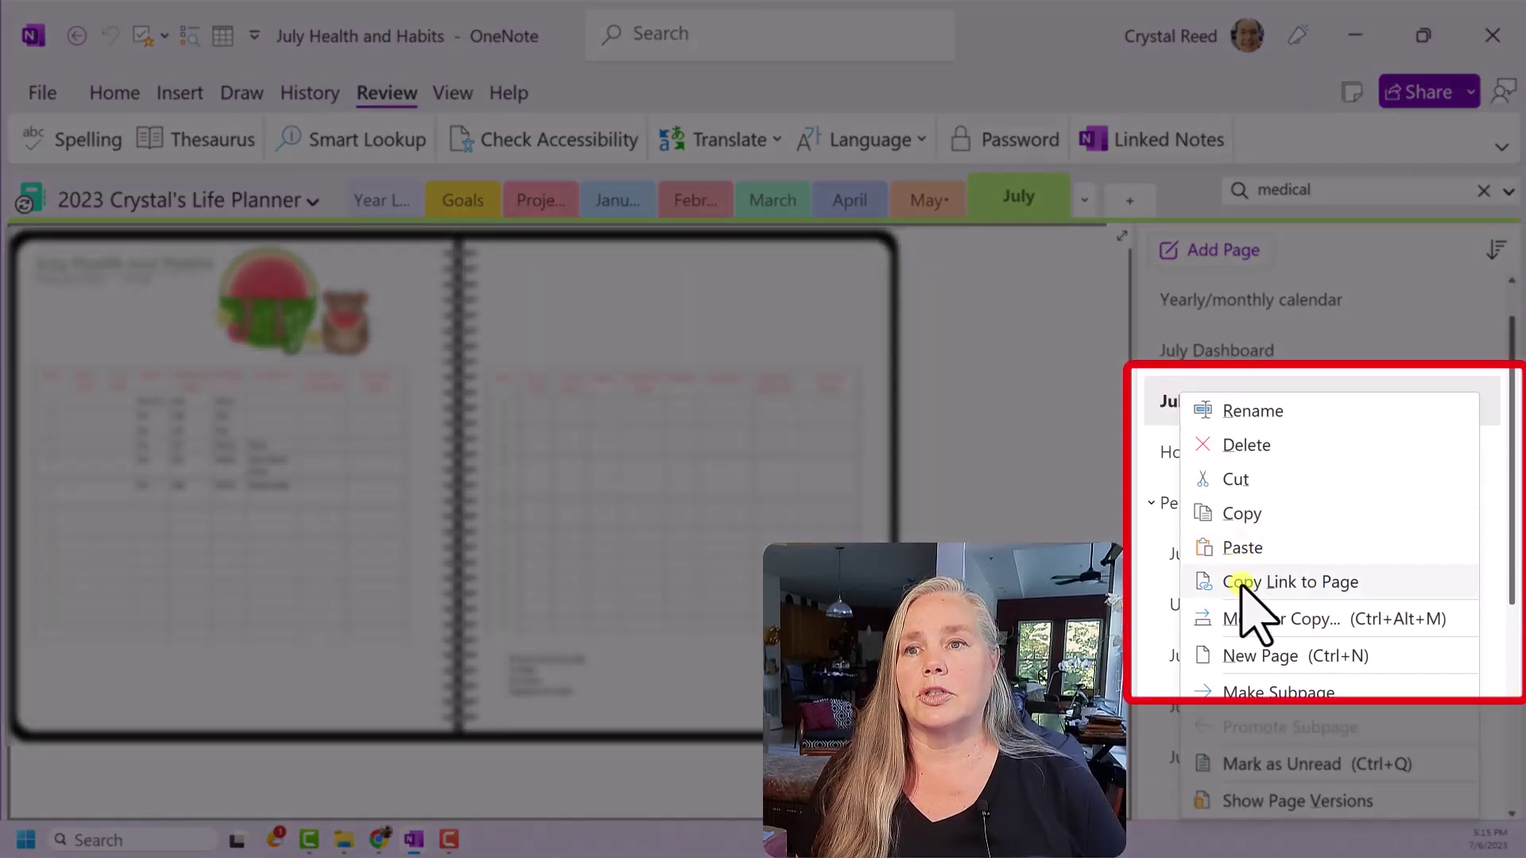
pyautogui.click(1241, 585)
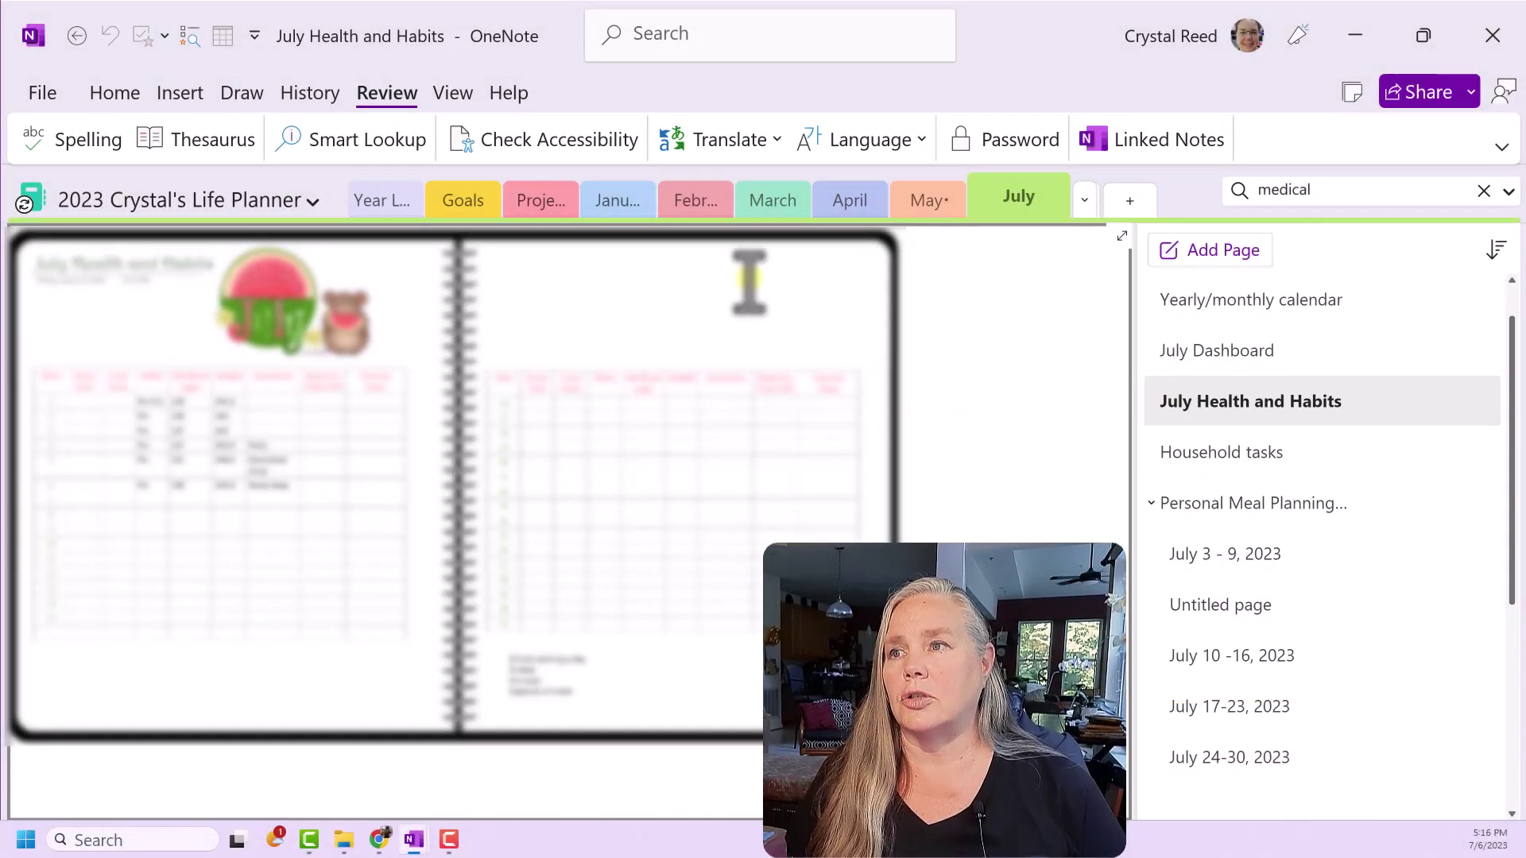
# Return to the blank page in the Medical Health and Wellness notebook and title it "Monthly Health page Index".
pyautogui.click(188, 201)
pyautogui.click(140, 362)
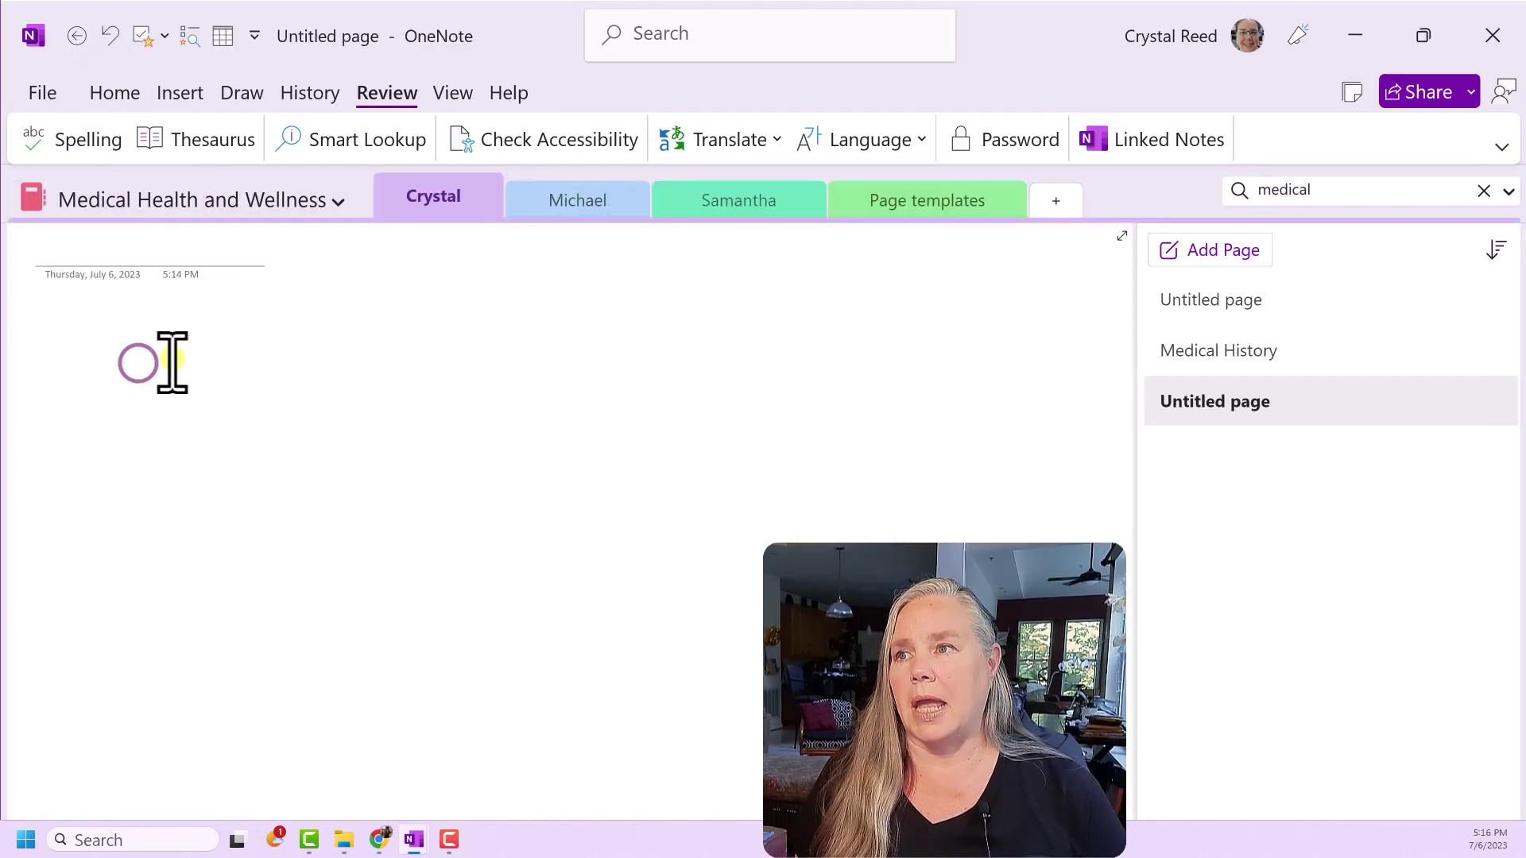
pyautogui.click(76, 248)
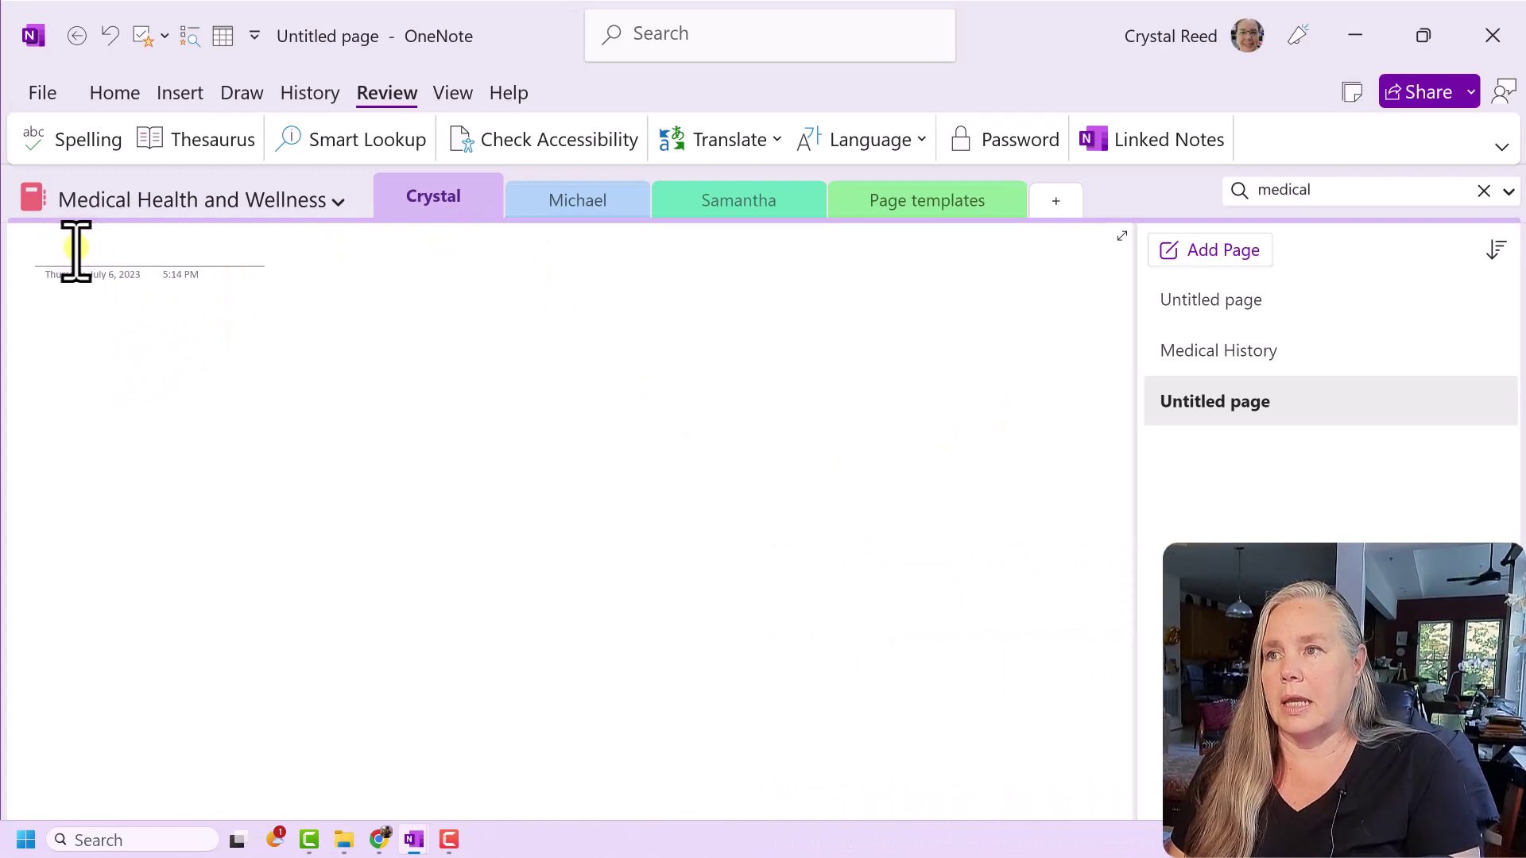
pyautogui.write('Monthly Hea')
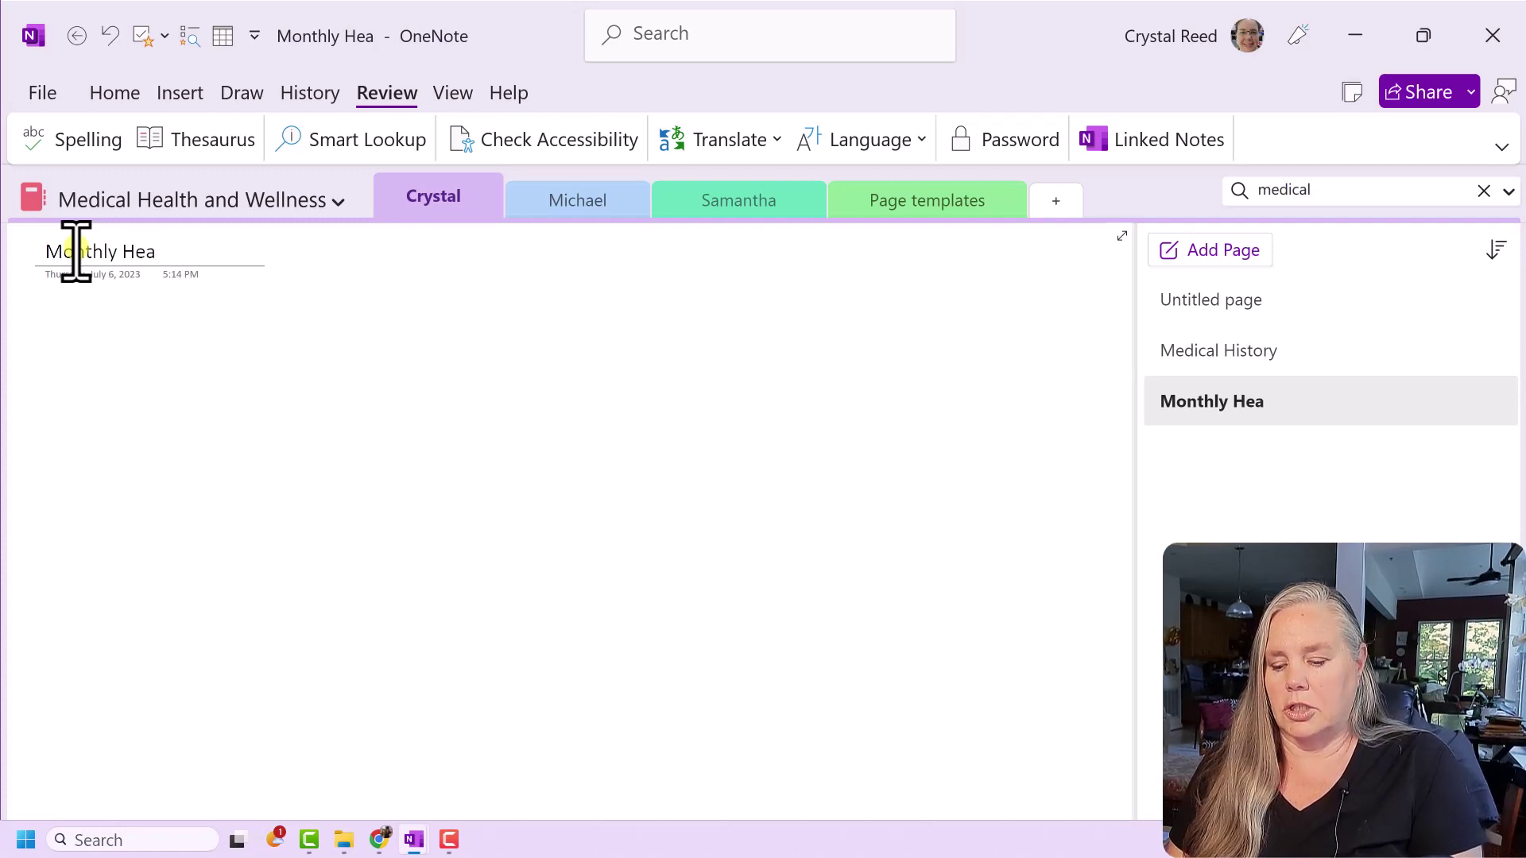
pyautogui.write('lth page')
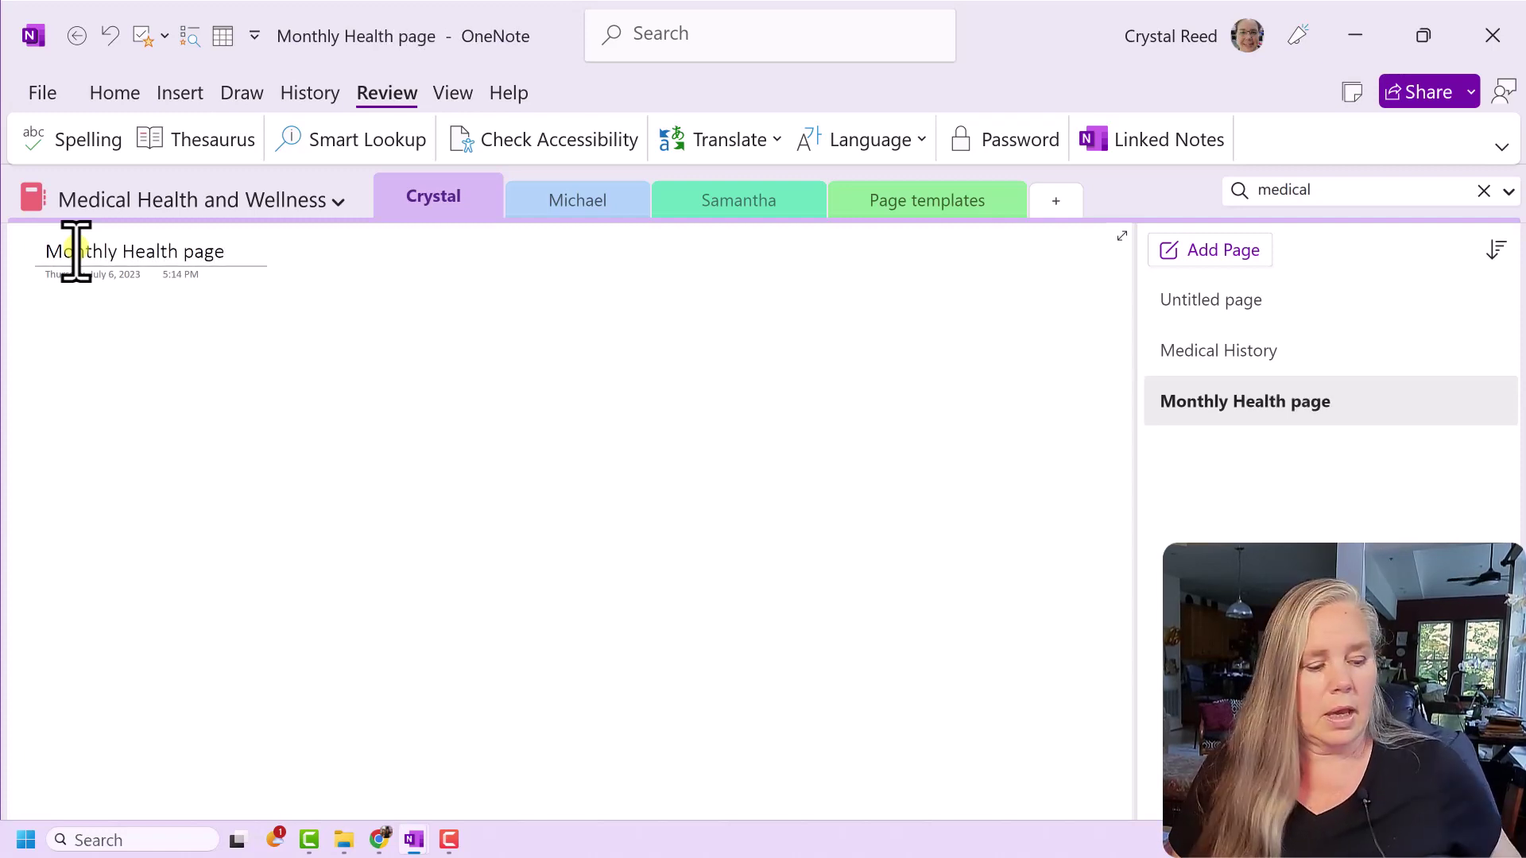
pyautogui.write(' Index')
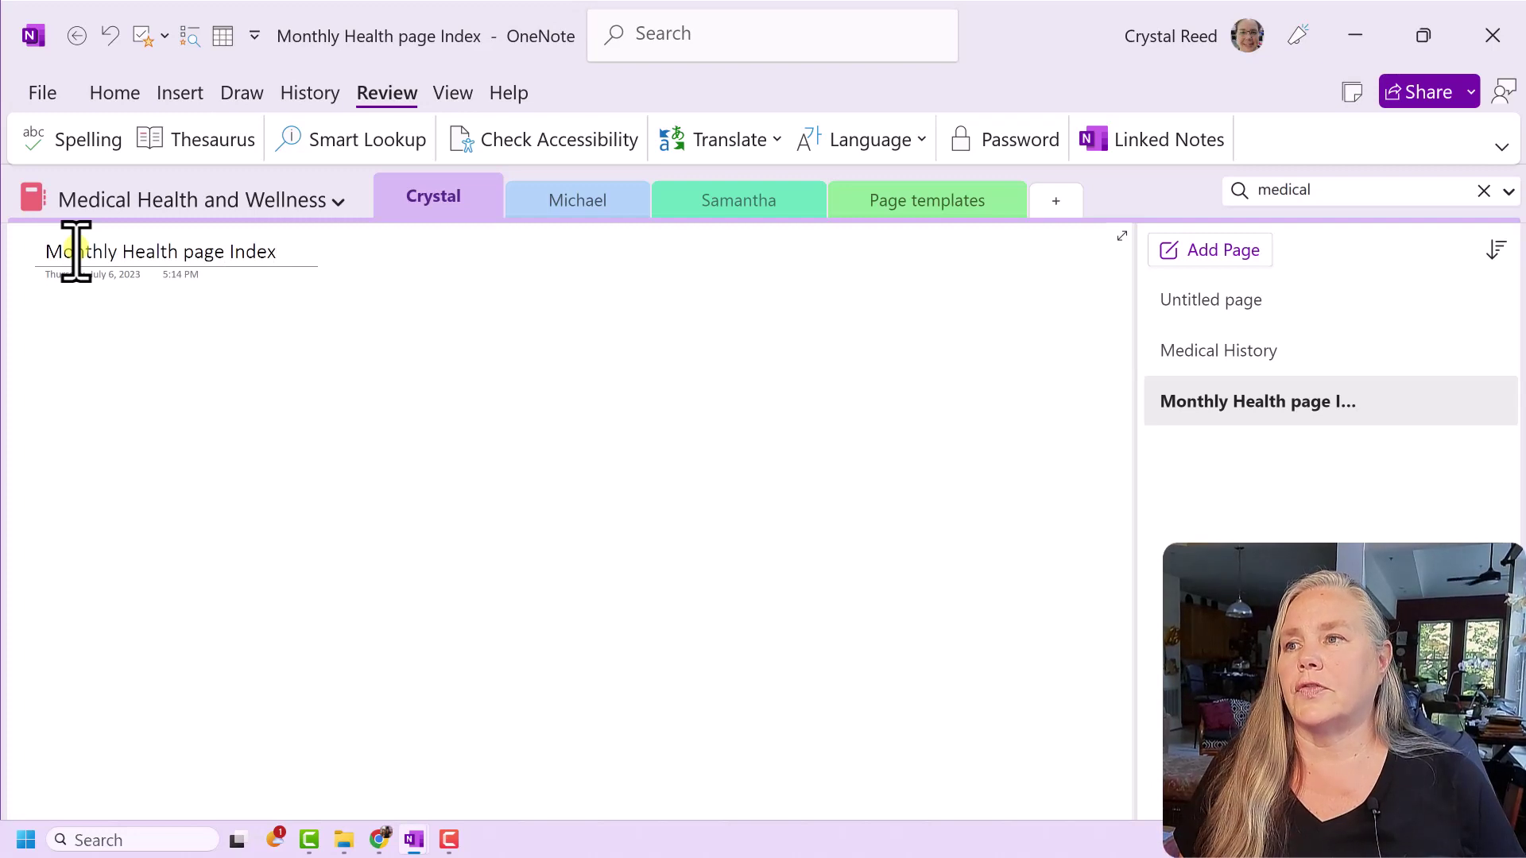
# Insert a table with 2 columns and 5 rows below the title of the Monthly Health page Index page.
pyautogui.click(70, 331)
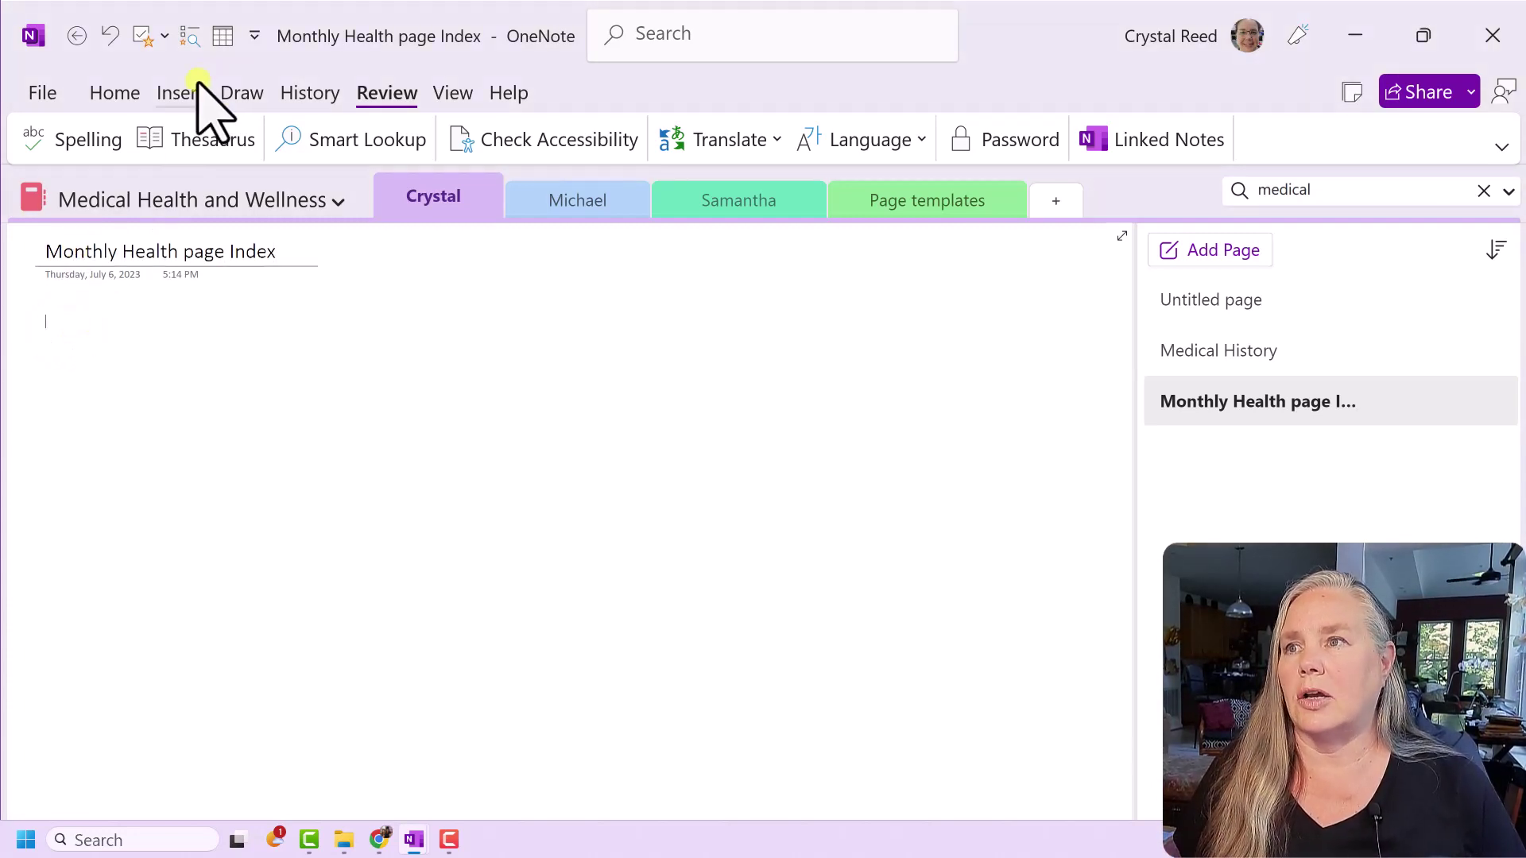
pyautogui.click(224, 36)
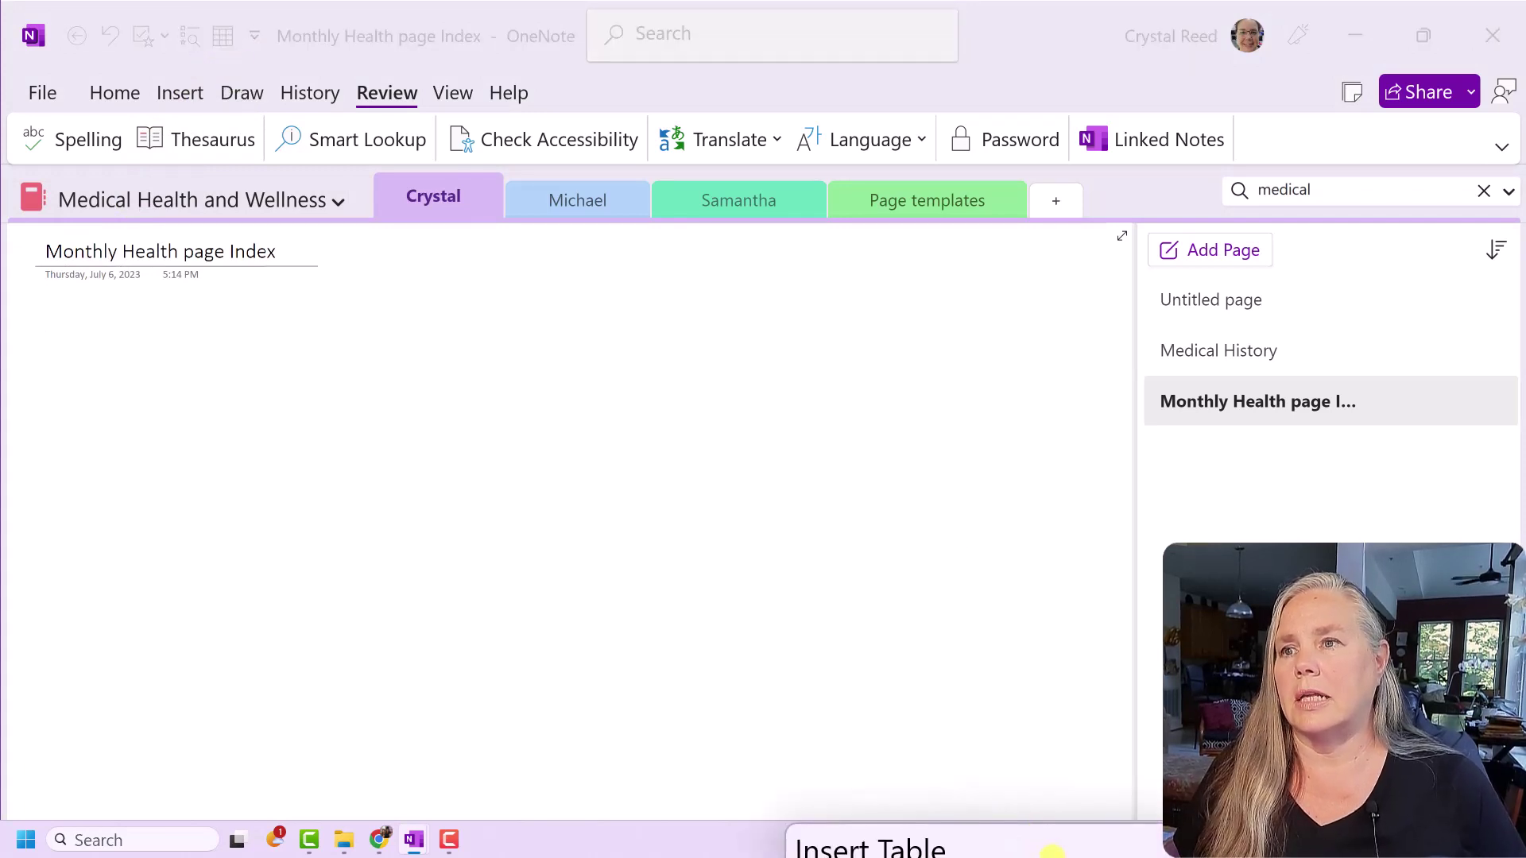
pyautogui.moveTo(958, 582); pyautogui.dragTo(490, 366)
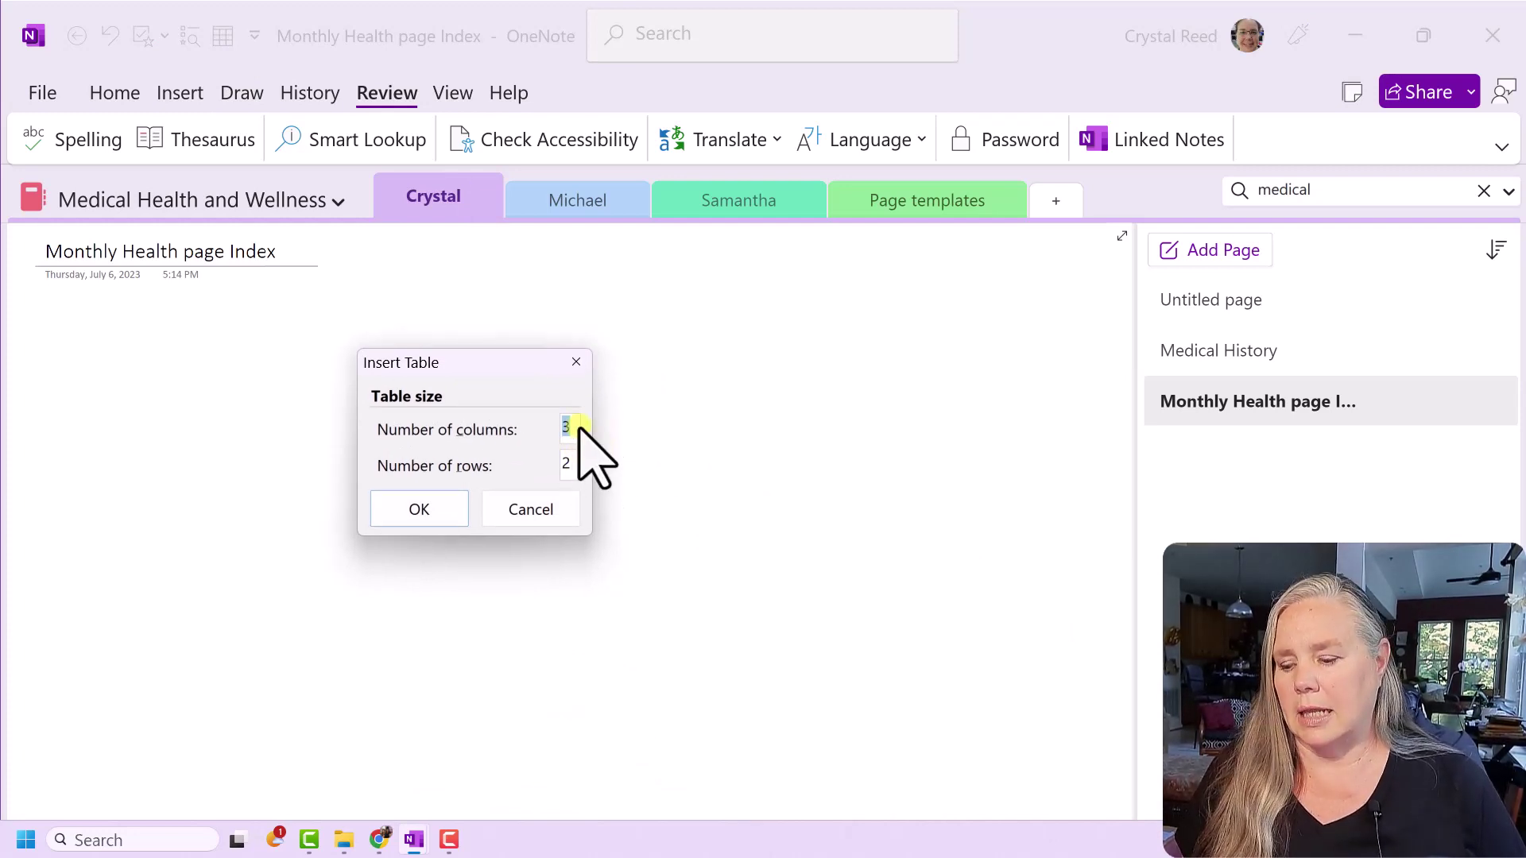
pyautogui.write('2')
pyautogui.click(566, 467)
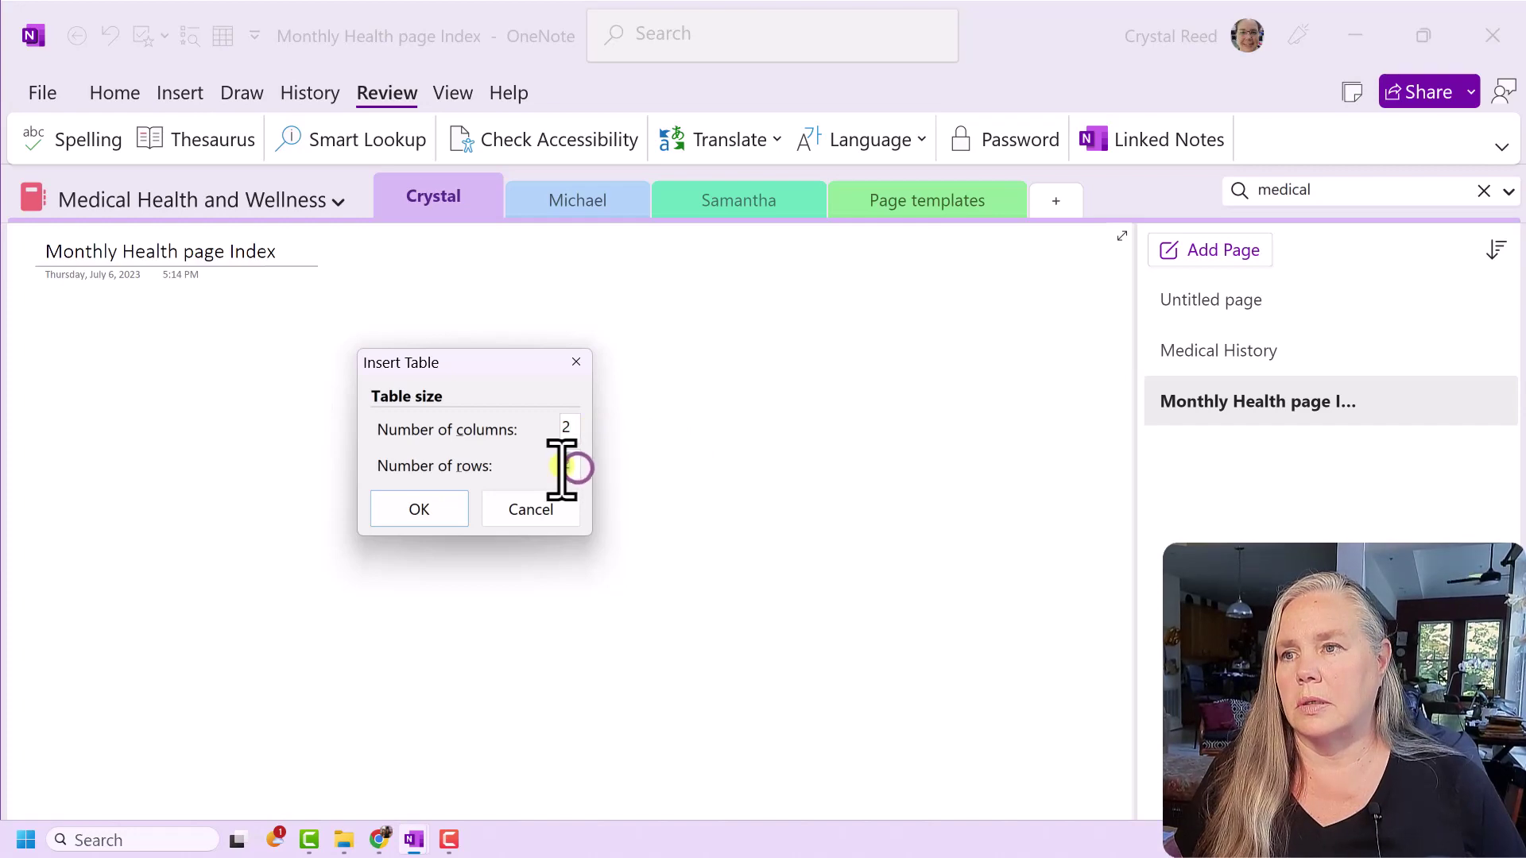
pyautogui.write('5')
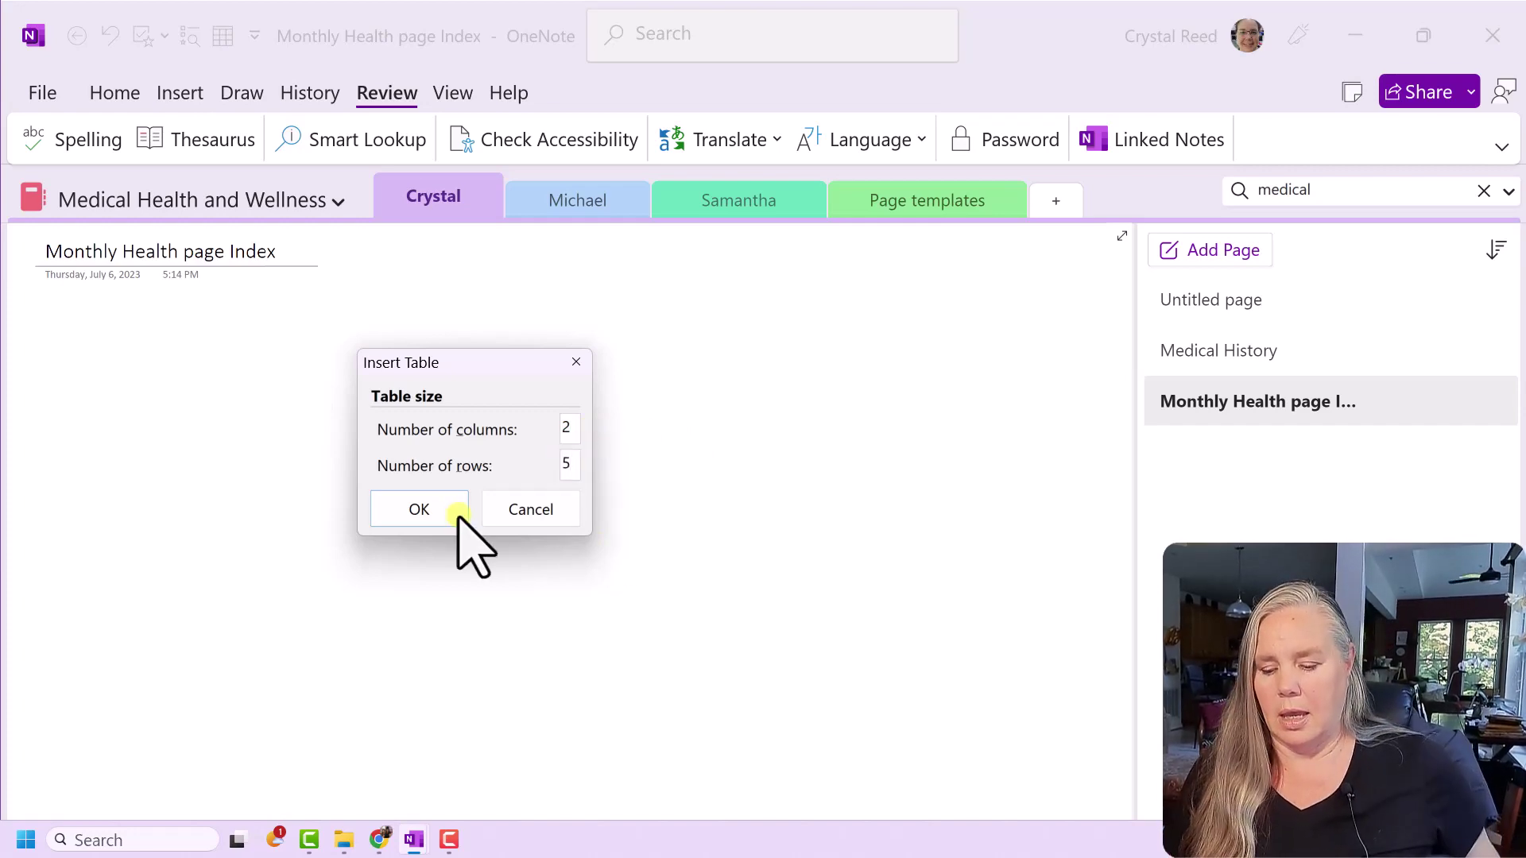
pyautogui.click(438, 512)
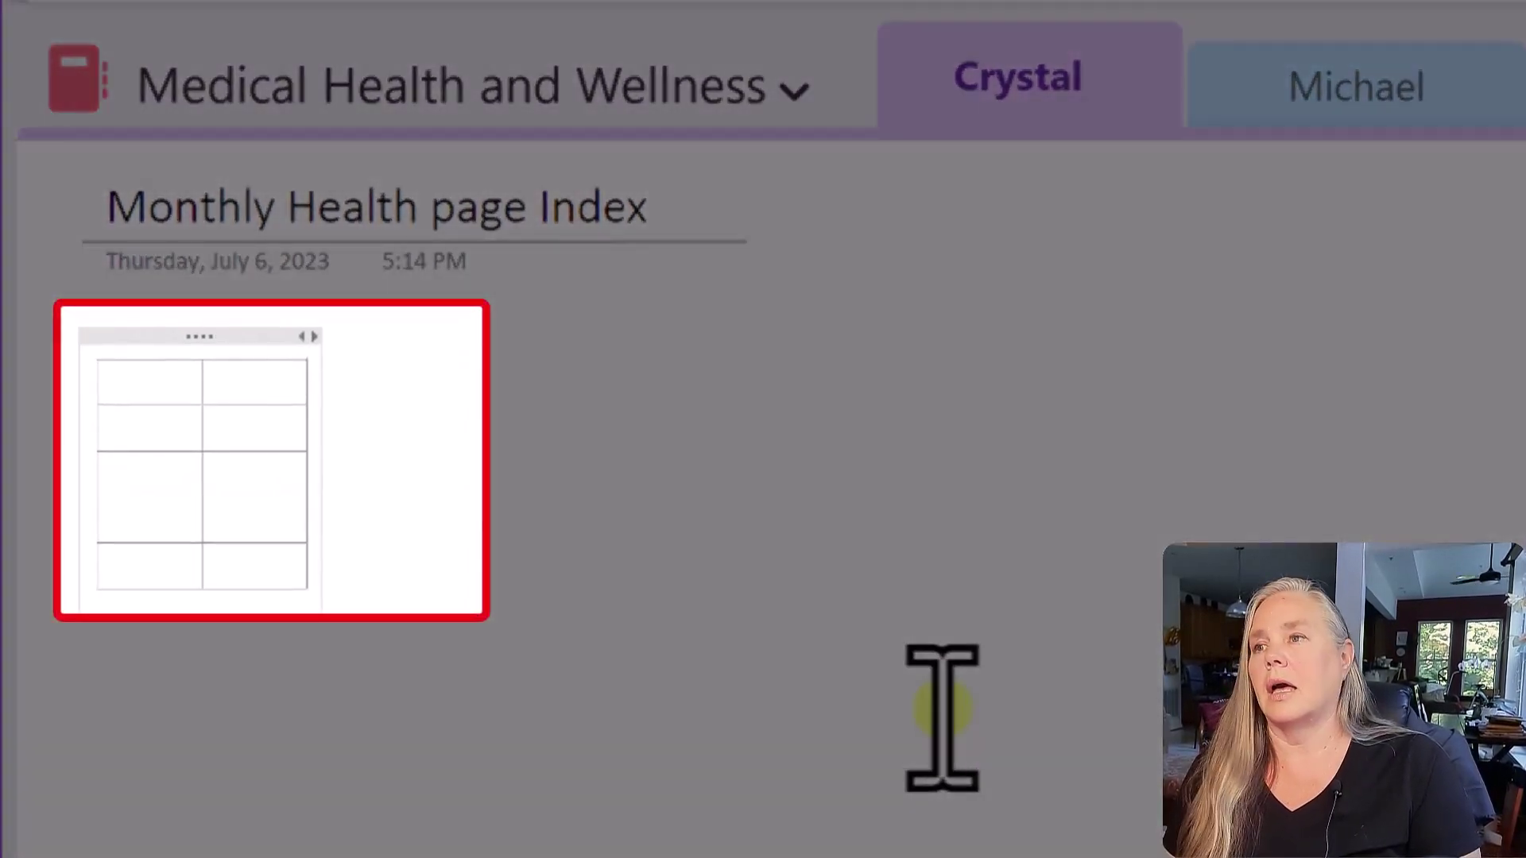
# Head the table's two columns "Month" and "Link" and widen both columns.
pyautogui.write('Month')
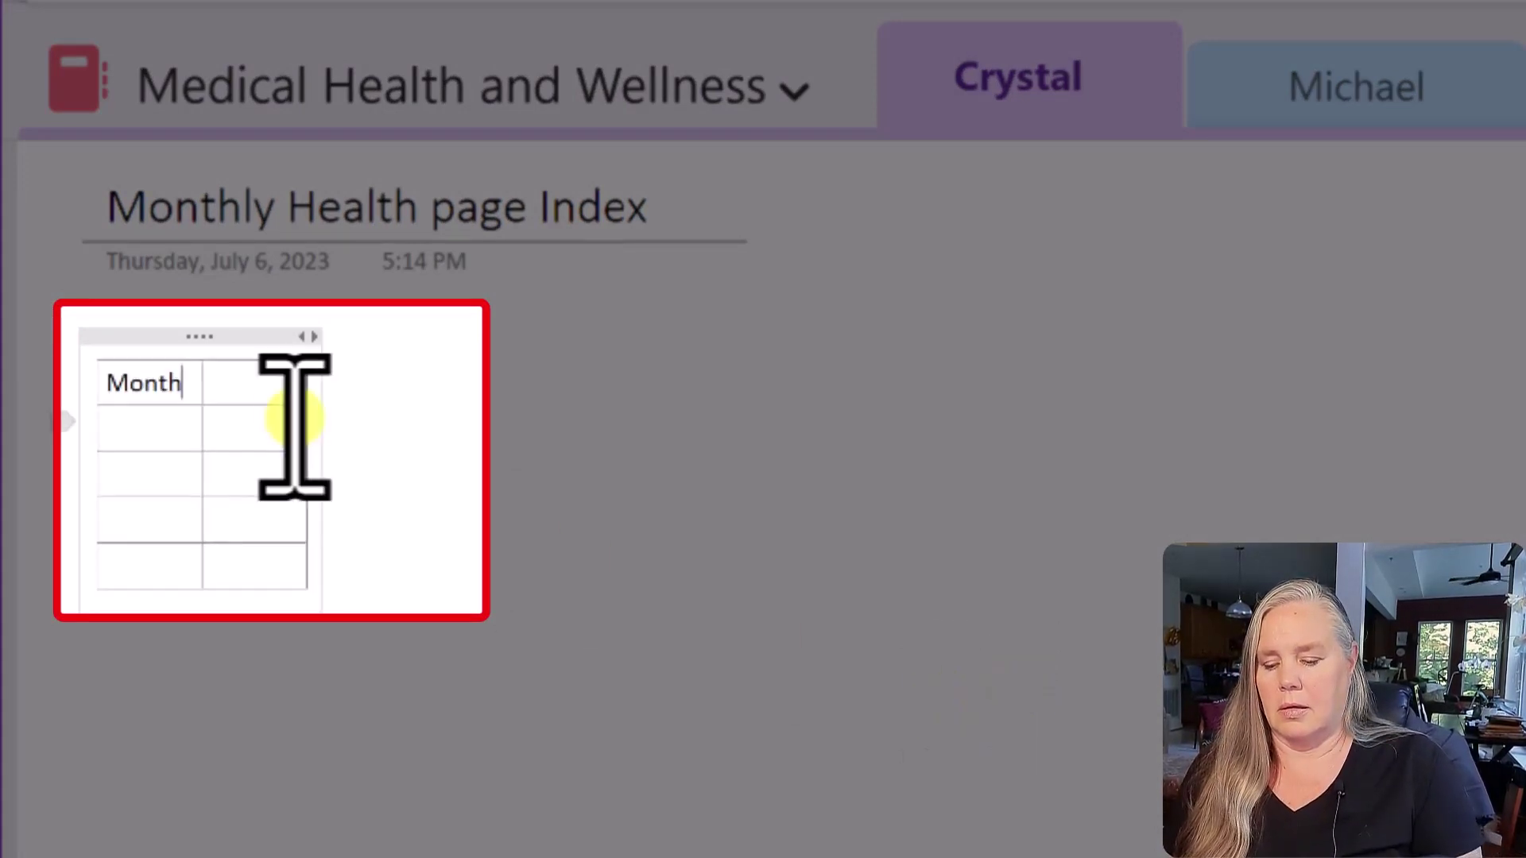
pyautogui.click(262, 389)
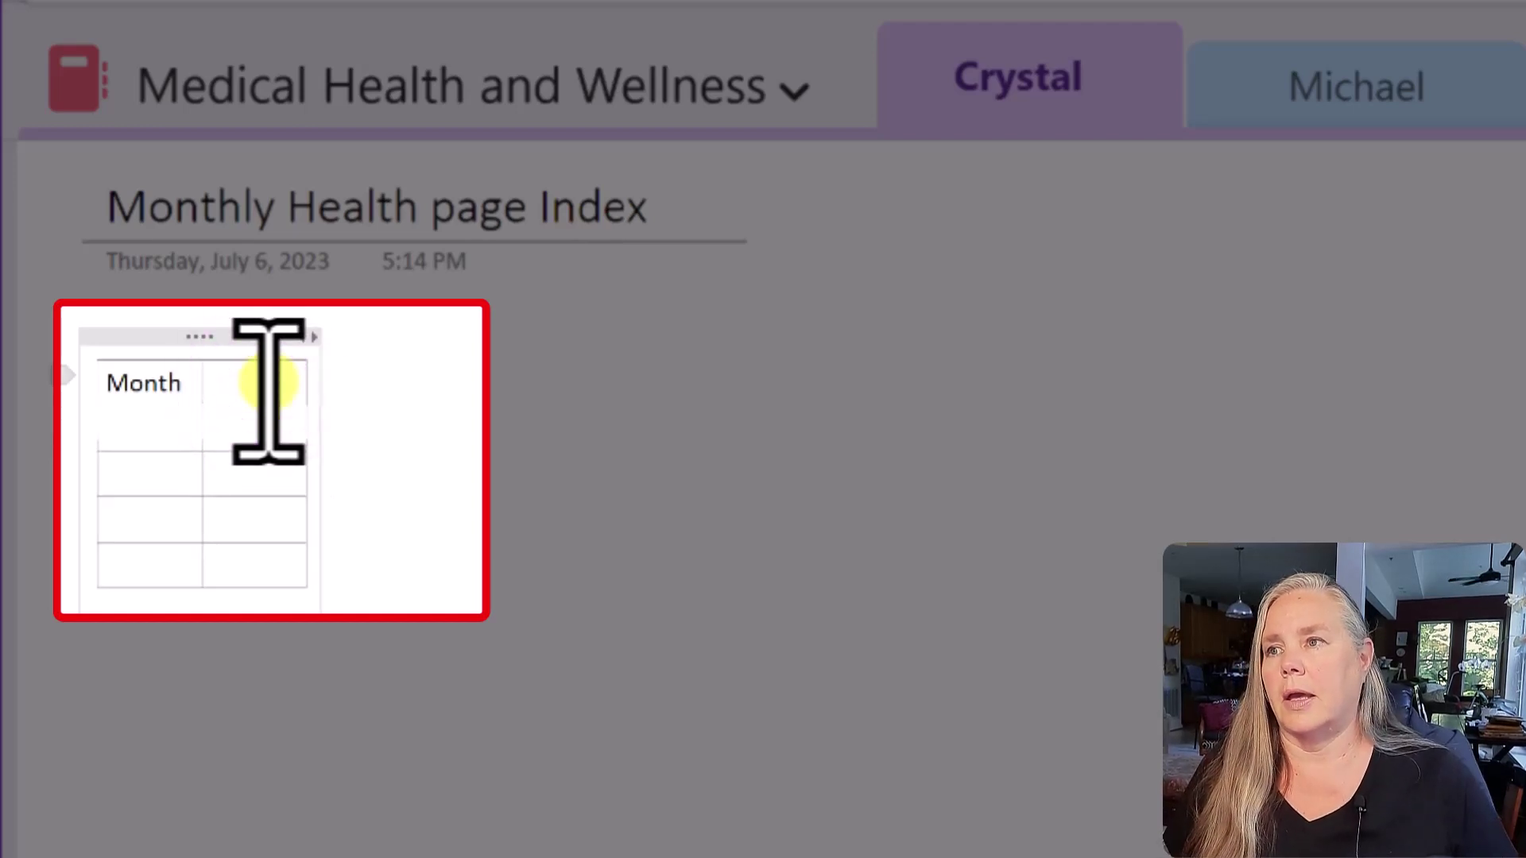
pyautogui.write('Link')
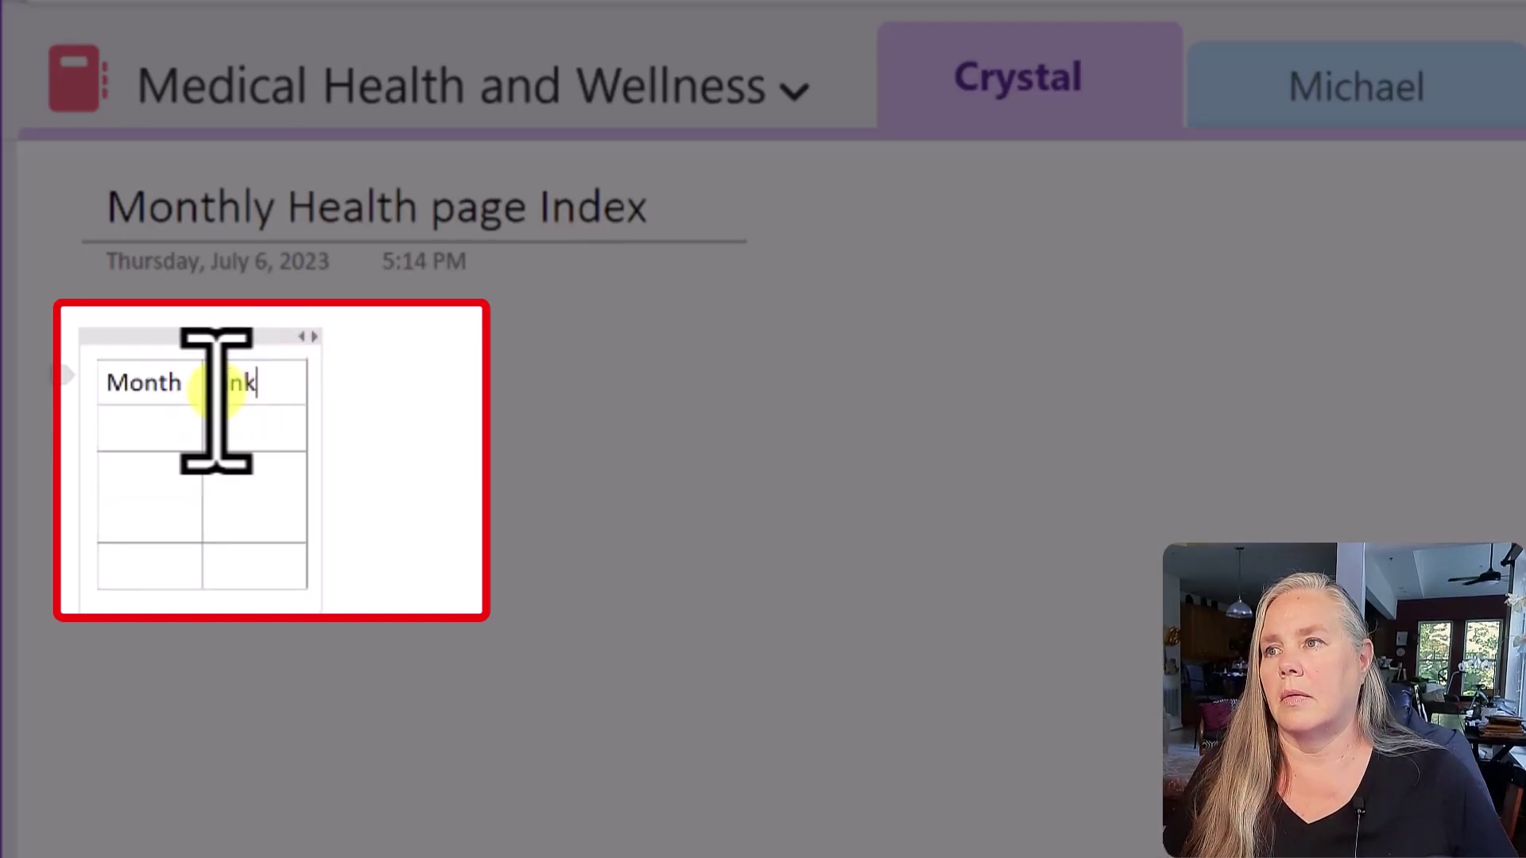
pyautogui.moveTo(312, 334); pyautogui.dragTo(452, 350)
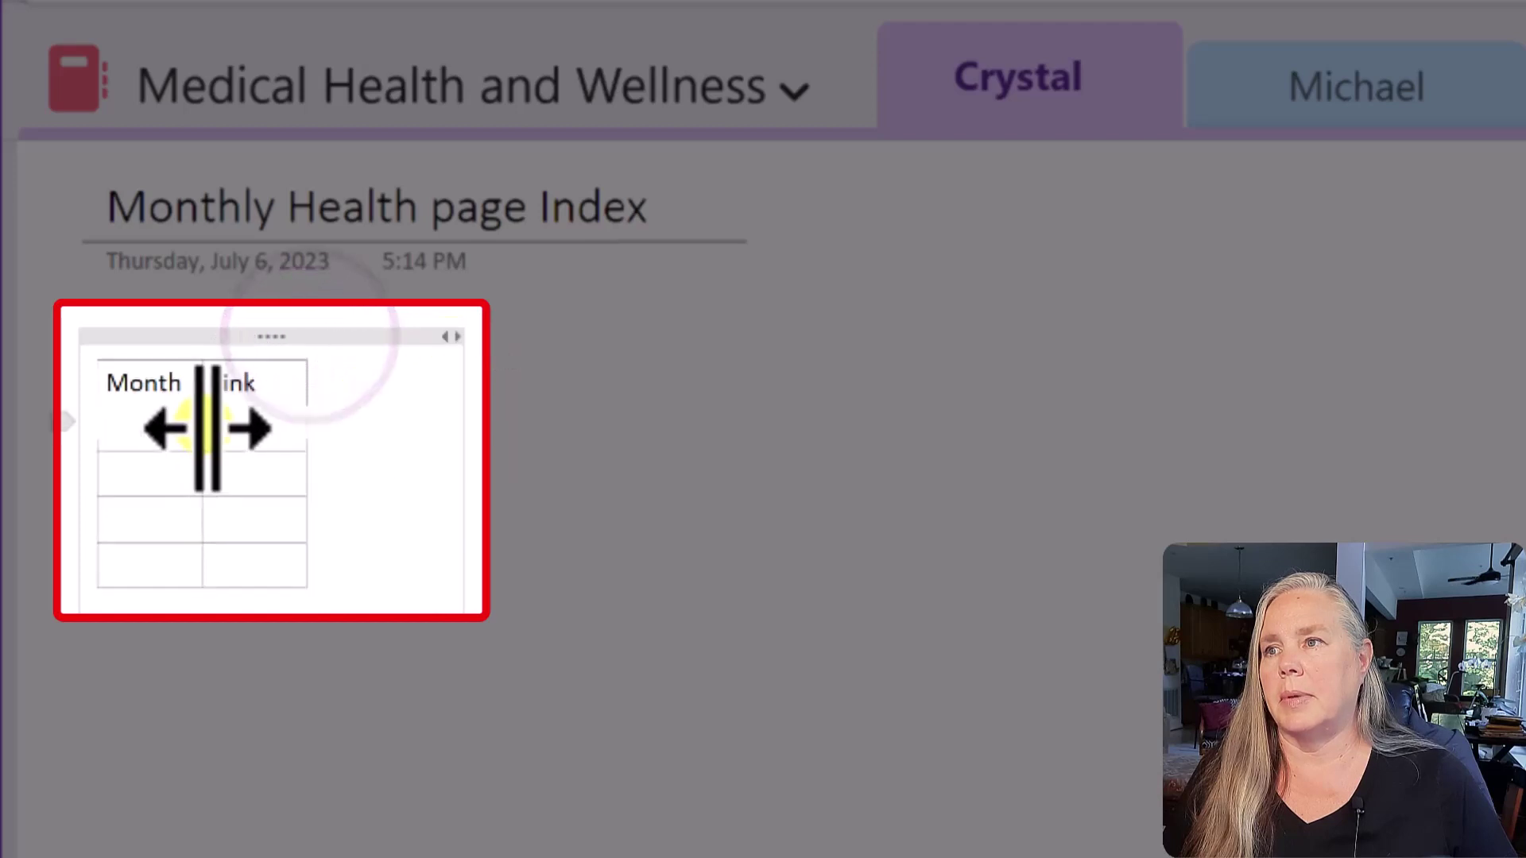
pyautogui.moveTo(202, 429); pyautogui.dragTo(288, 433)
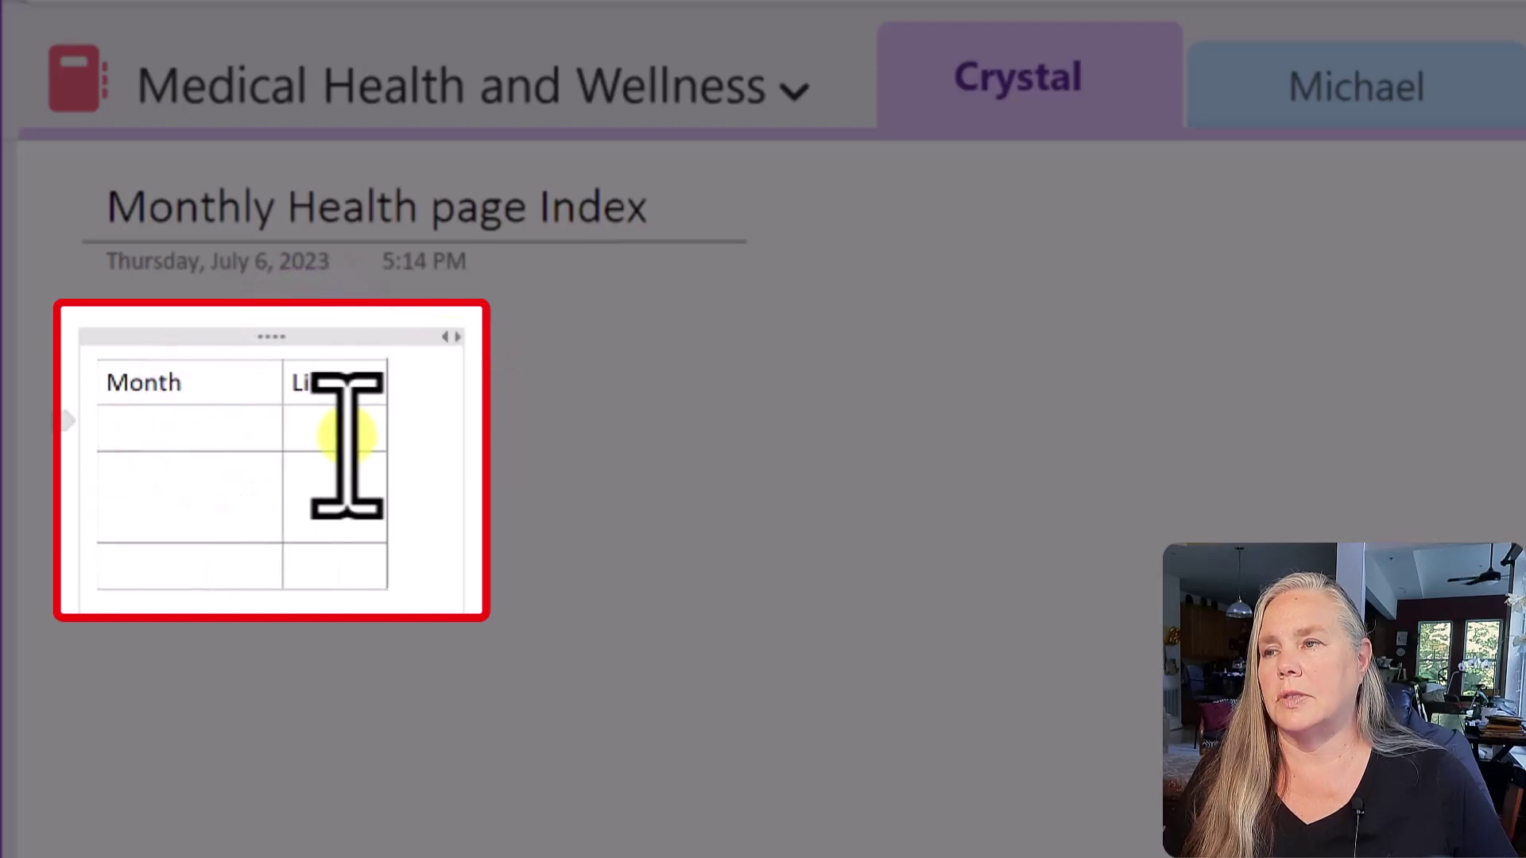
pyautogui.moveTo(387, 436); pyautogui.dragTo(458, 436)
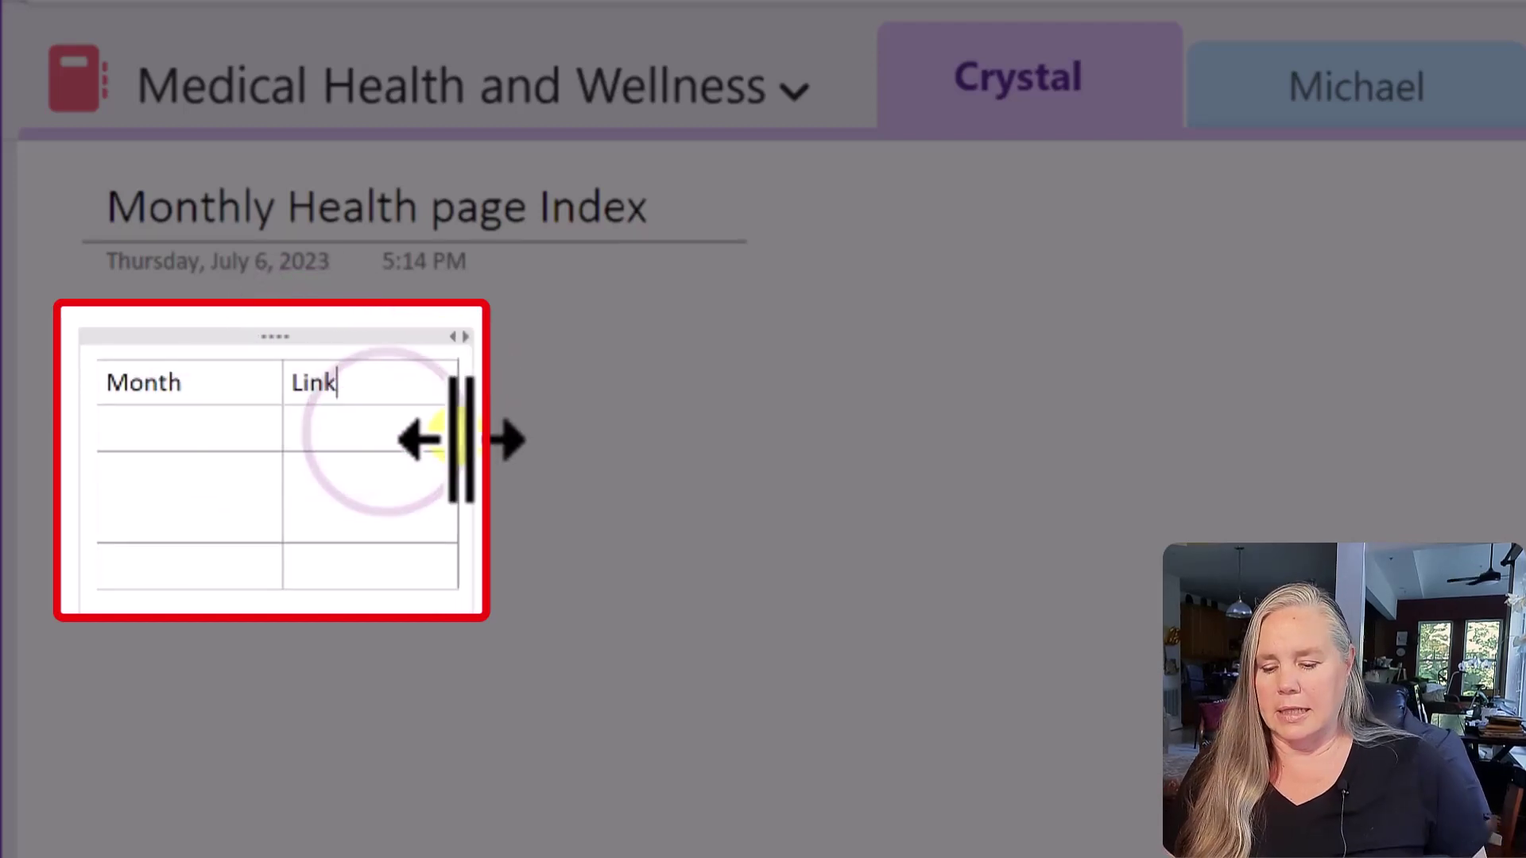
# Enter "July 2023" under Month and set up a link beside it displaying "Health stats 7/23" with the copied page address.
pyautogui.click(183, 429)
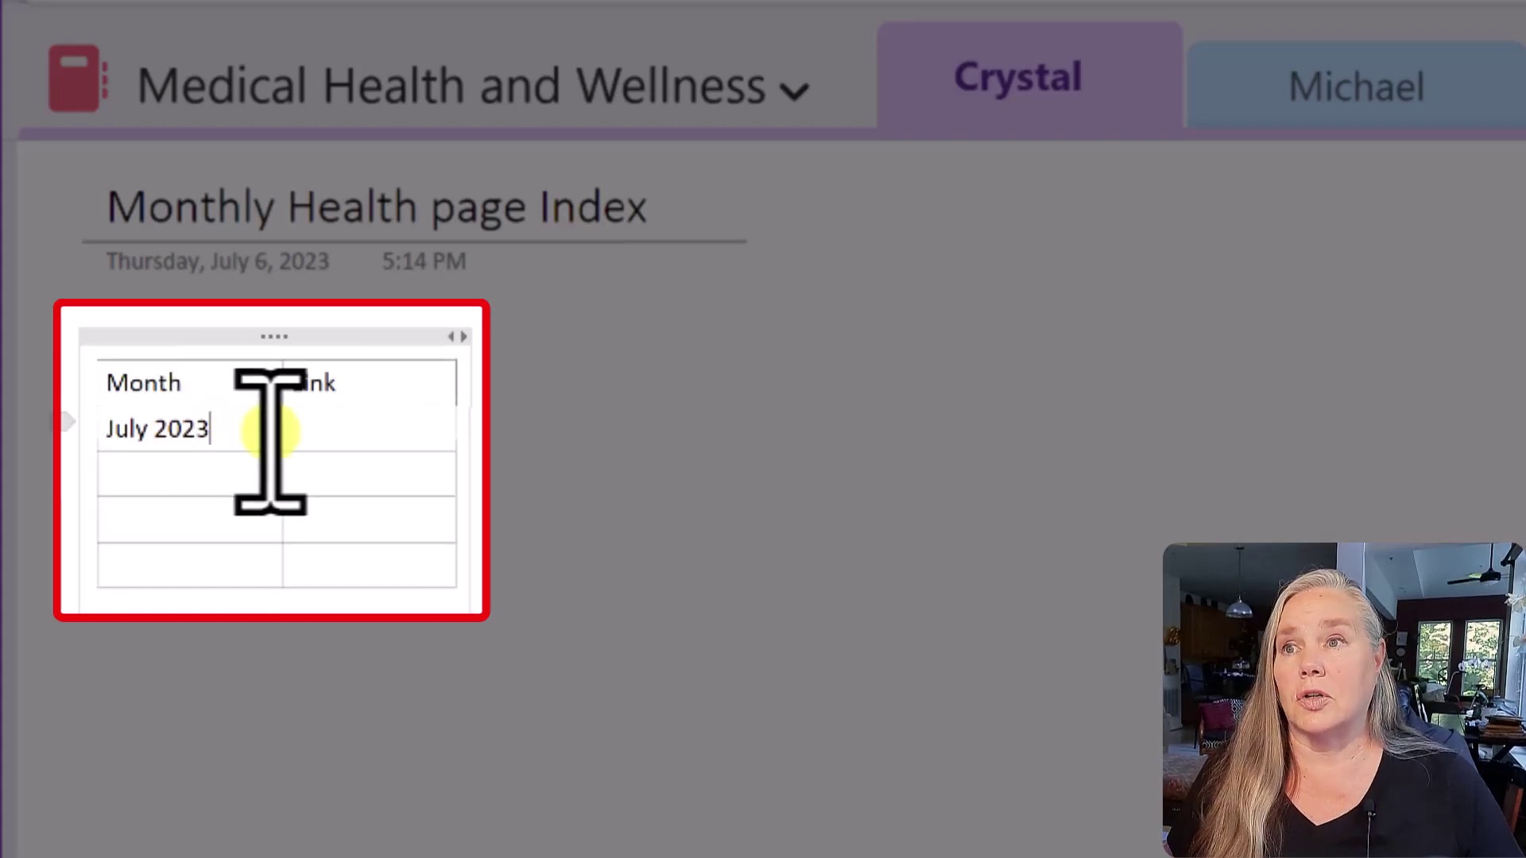
pyautogui.click(321, 428)
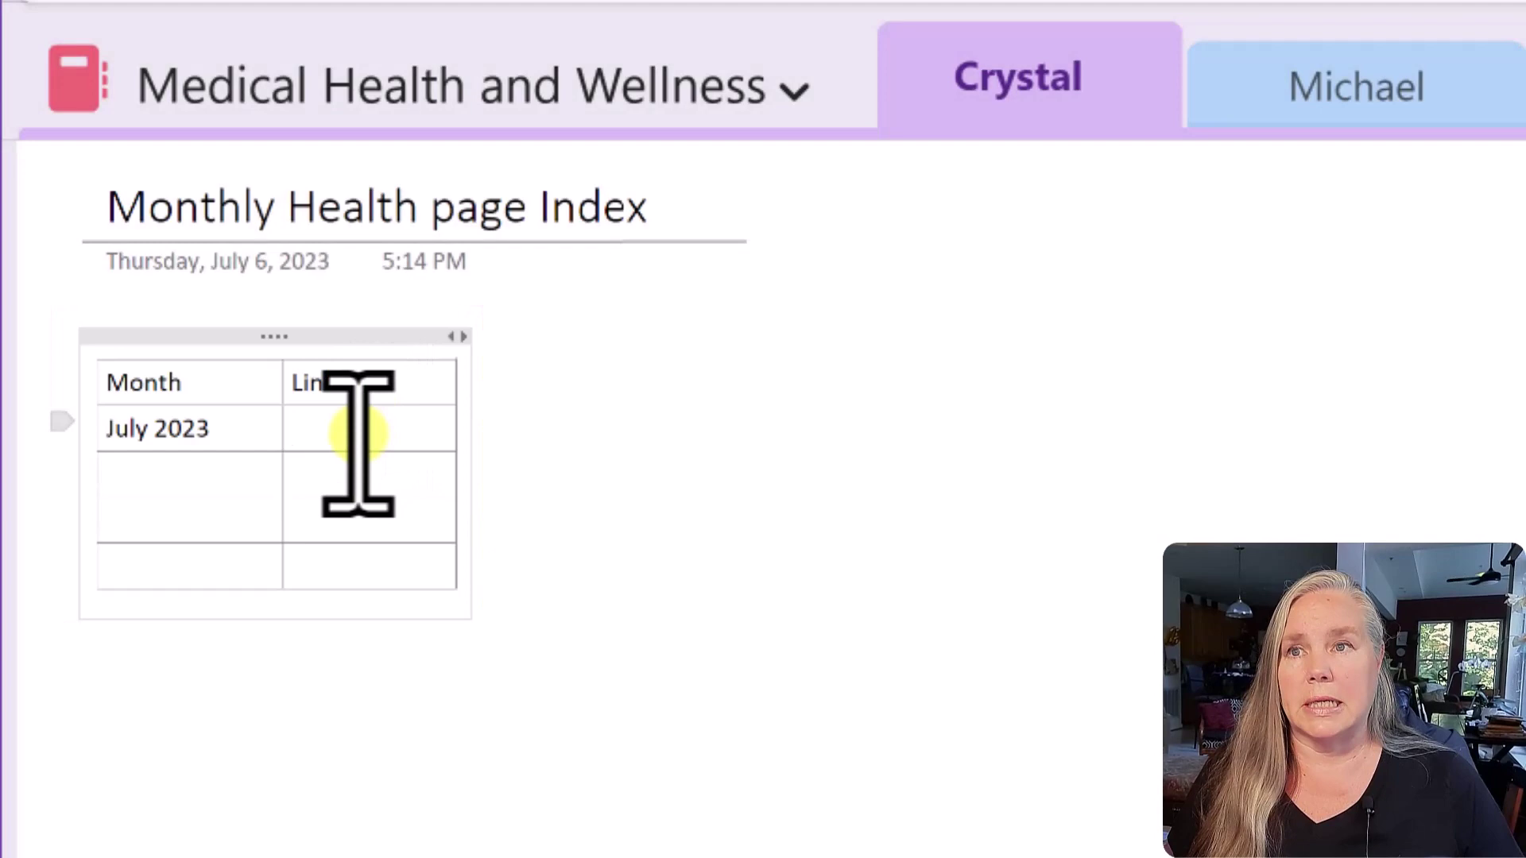
pyautogui.click(180, 92)
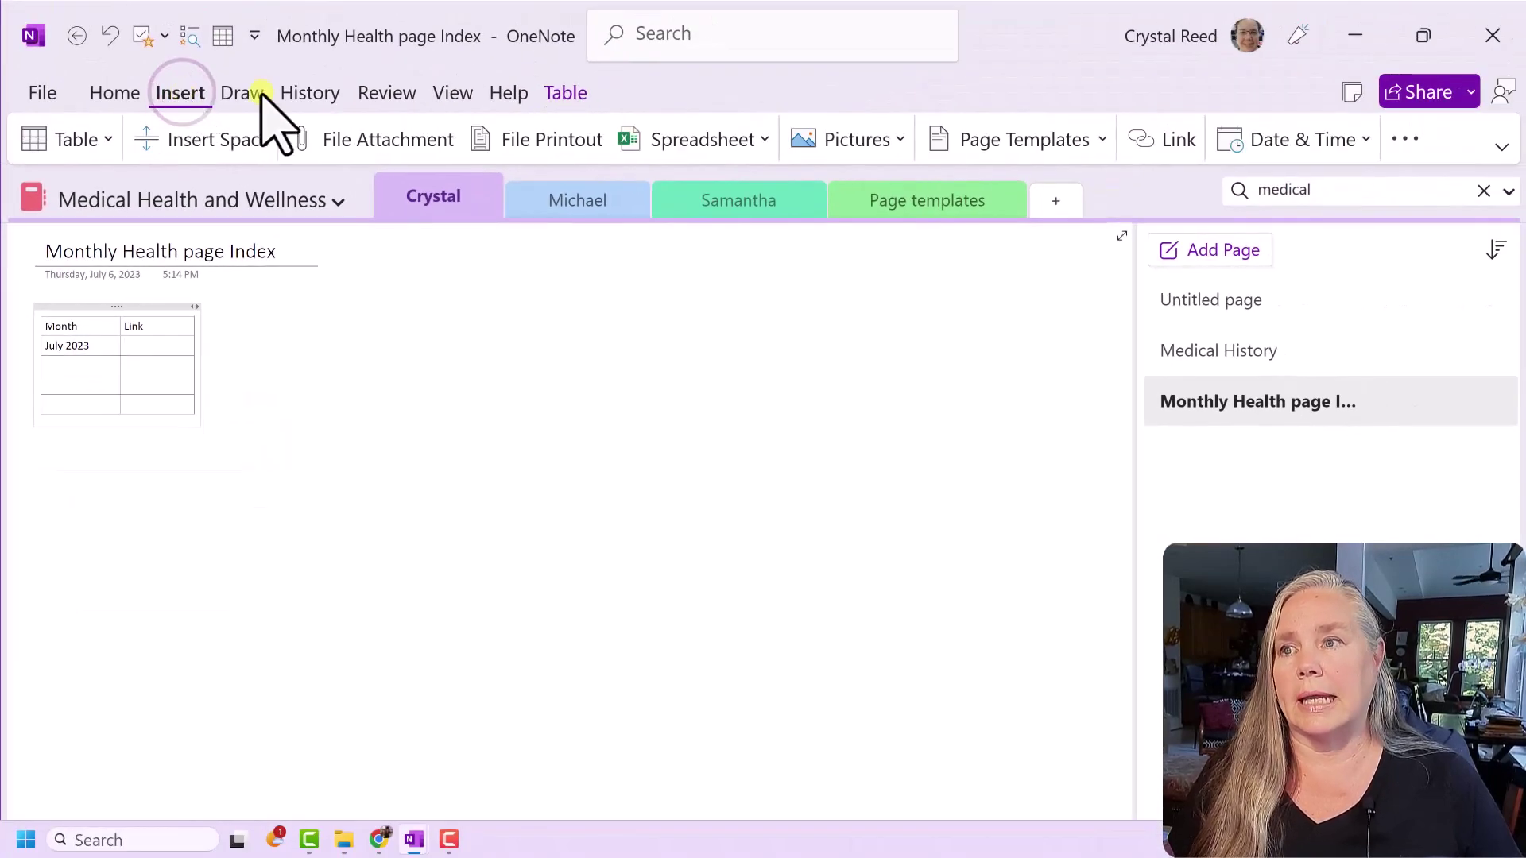
pyautogui.click(1105, 137)
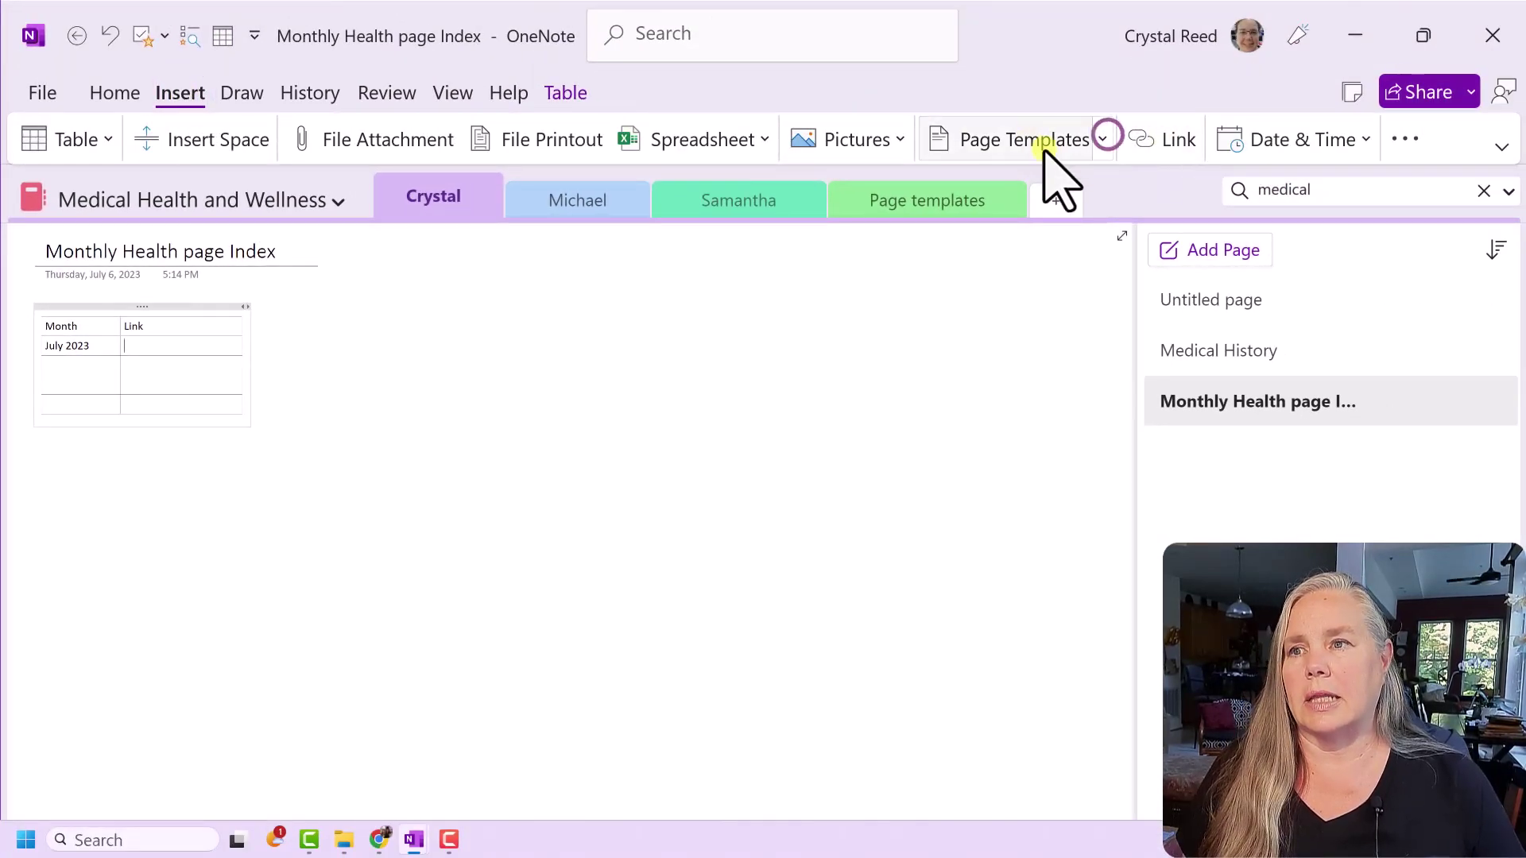
pyautogui.click(1142, 138)
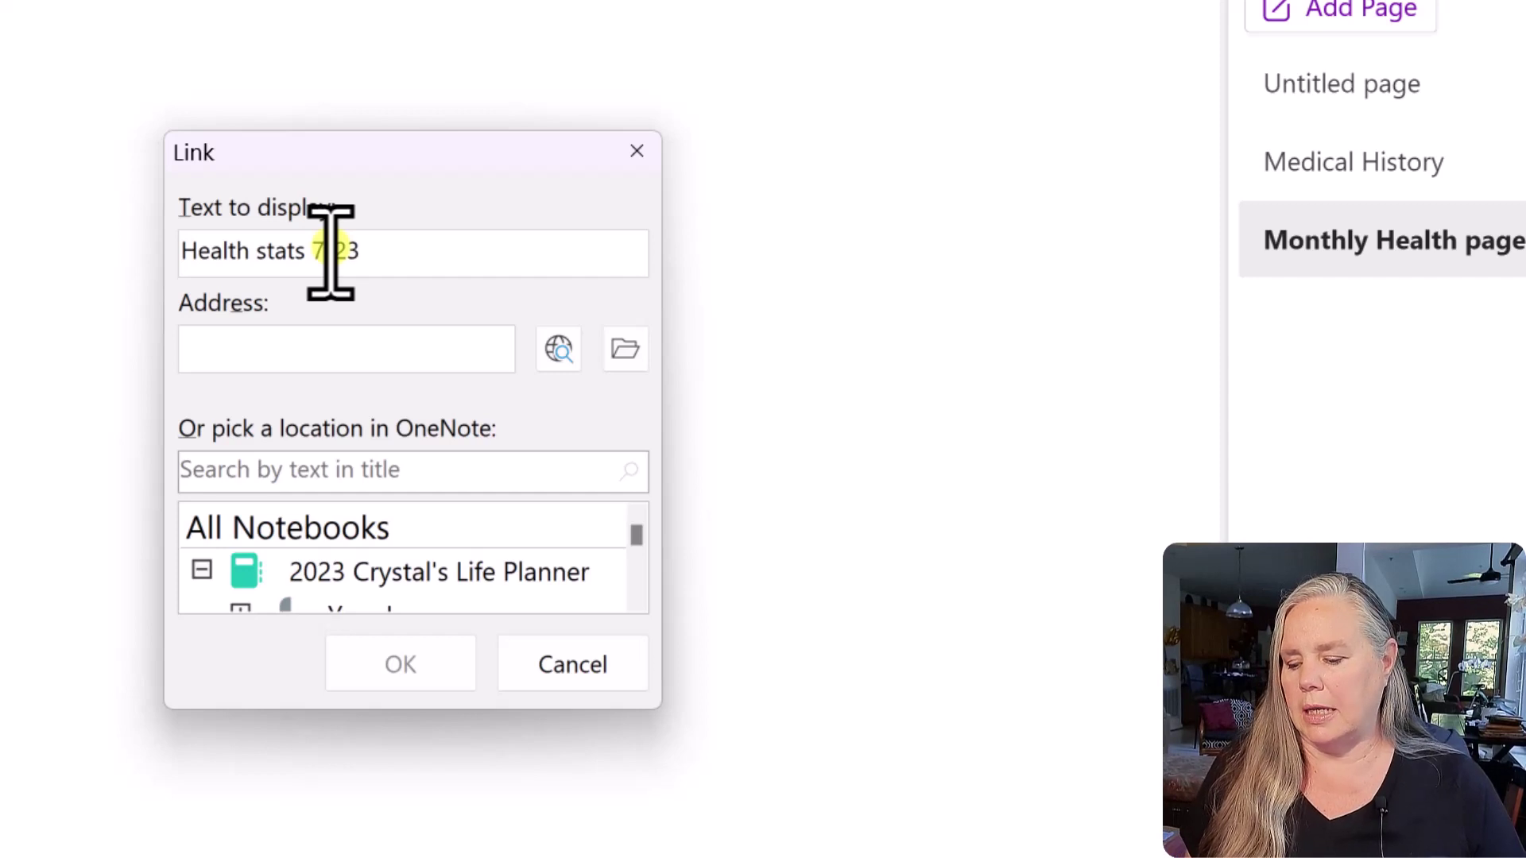
pyautogui.click(307, 347)
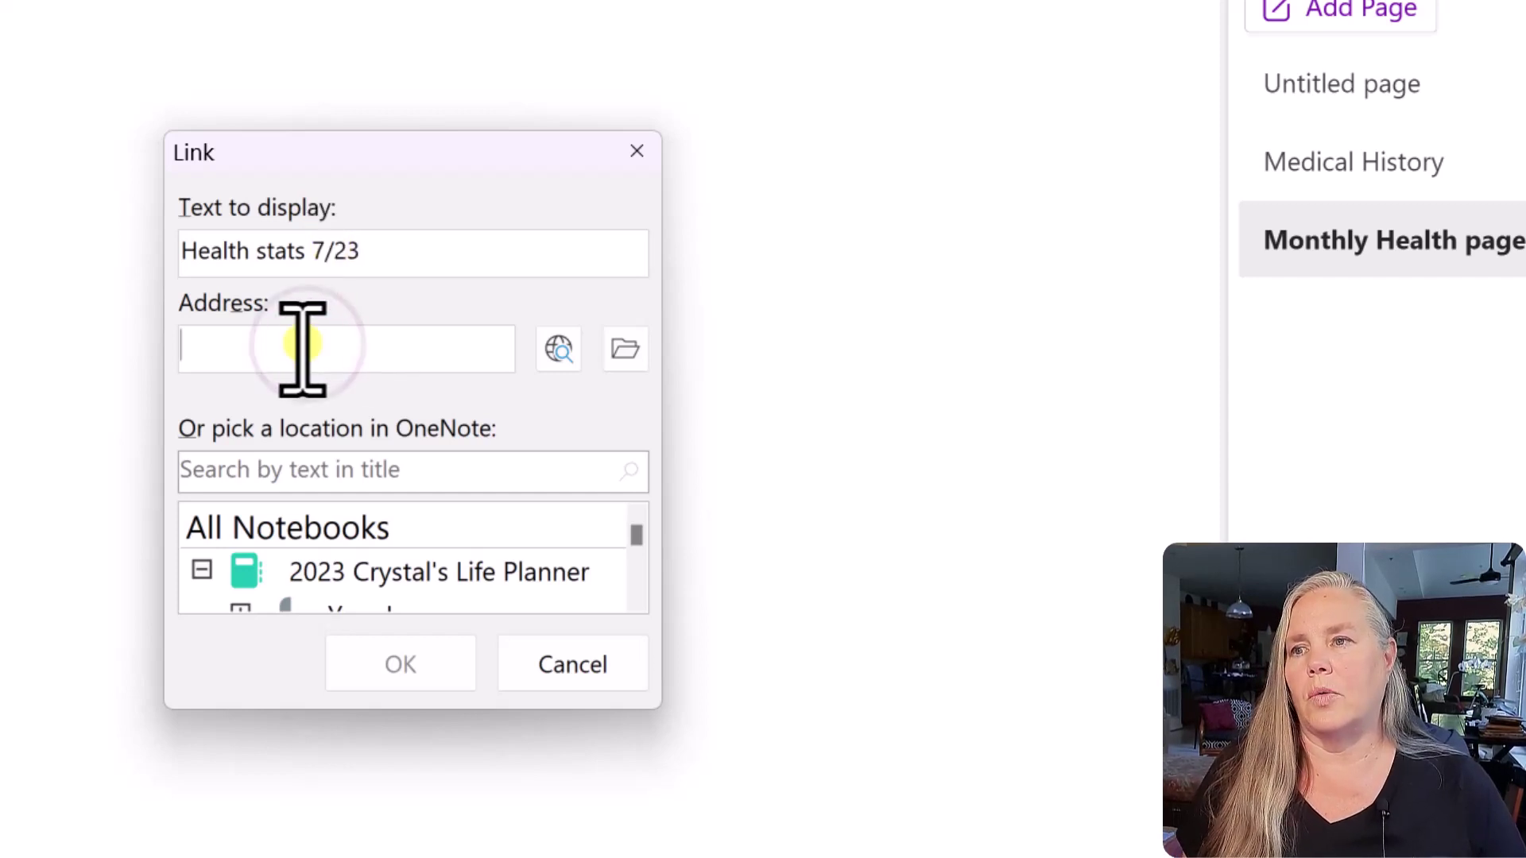
pyautogui.hotkey('ctrl', 'v')
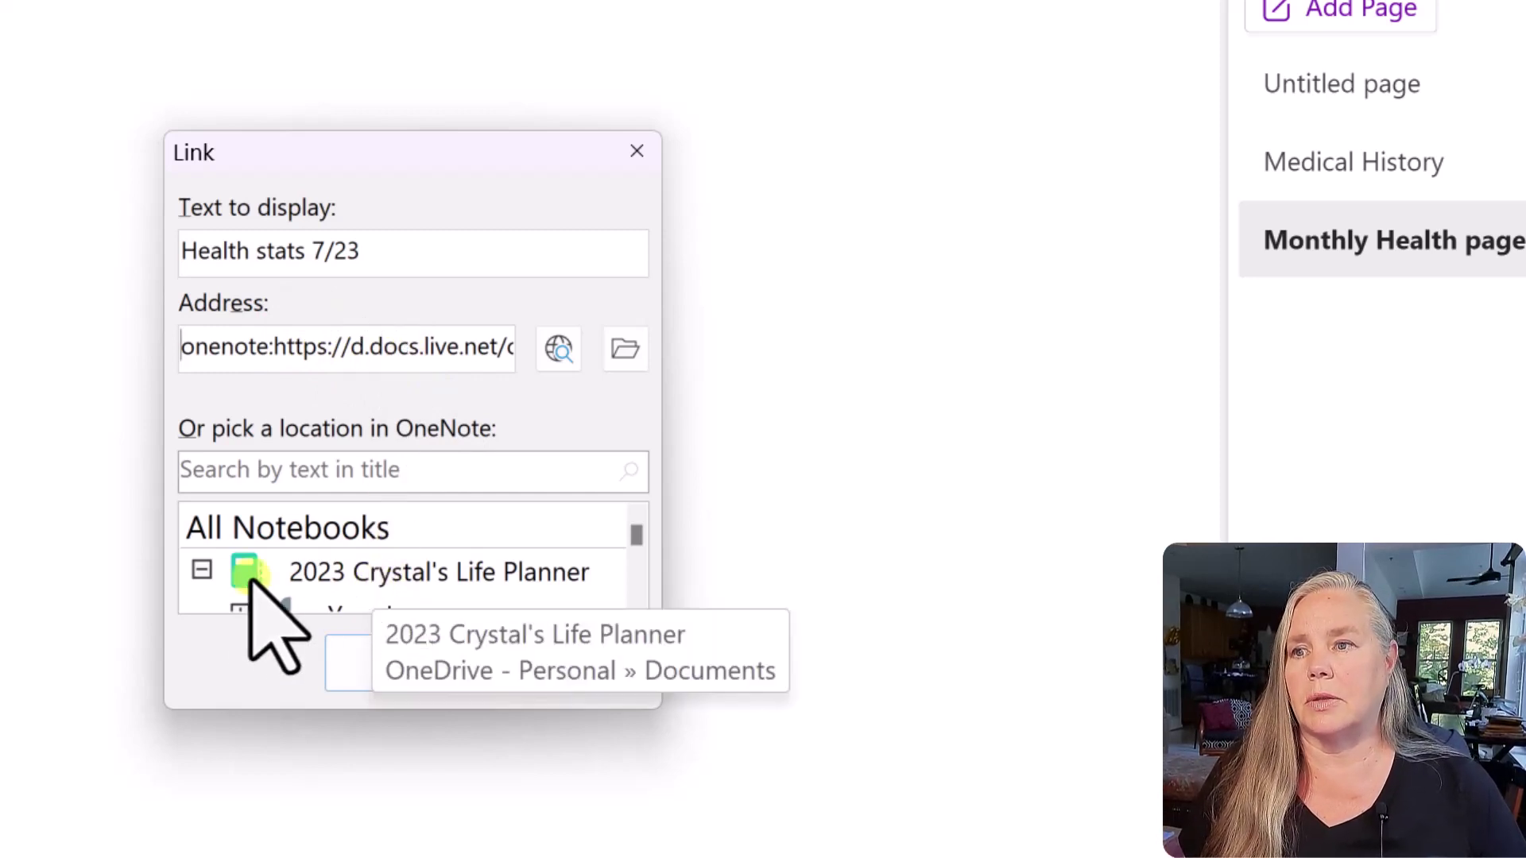
# Choose the Yearly/monthly calendar page in the 2023 life planner's July section as the link's location and insert the link.
pyautogui.scroll(-1, 384, 576)
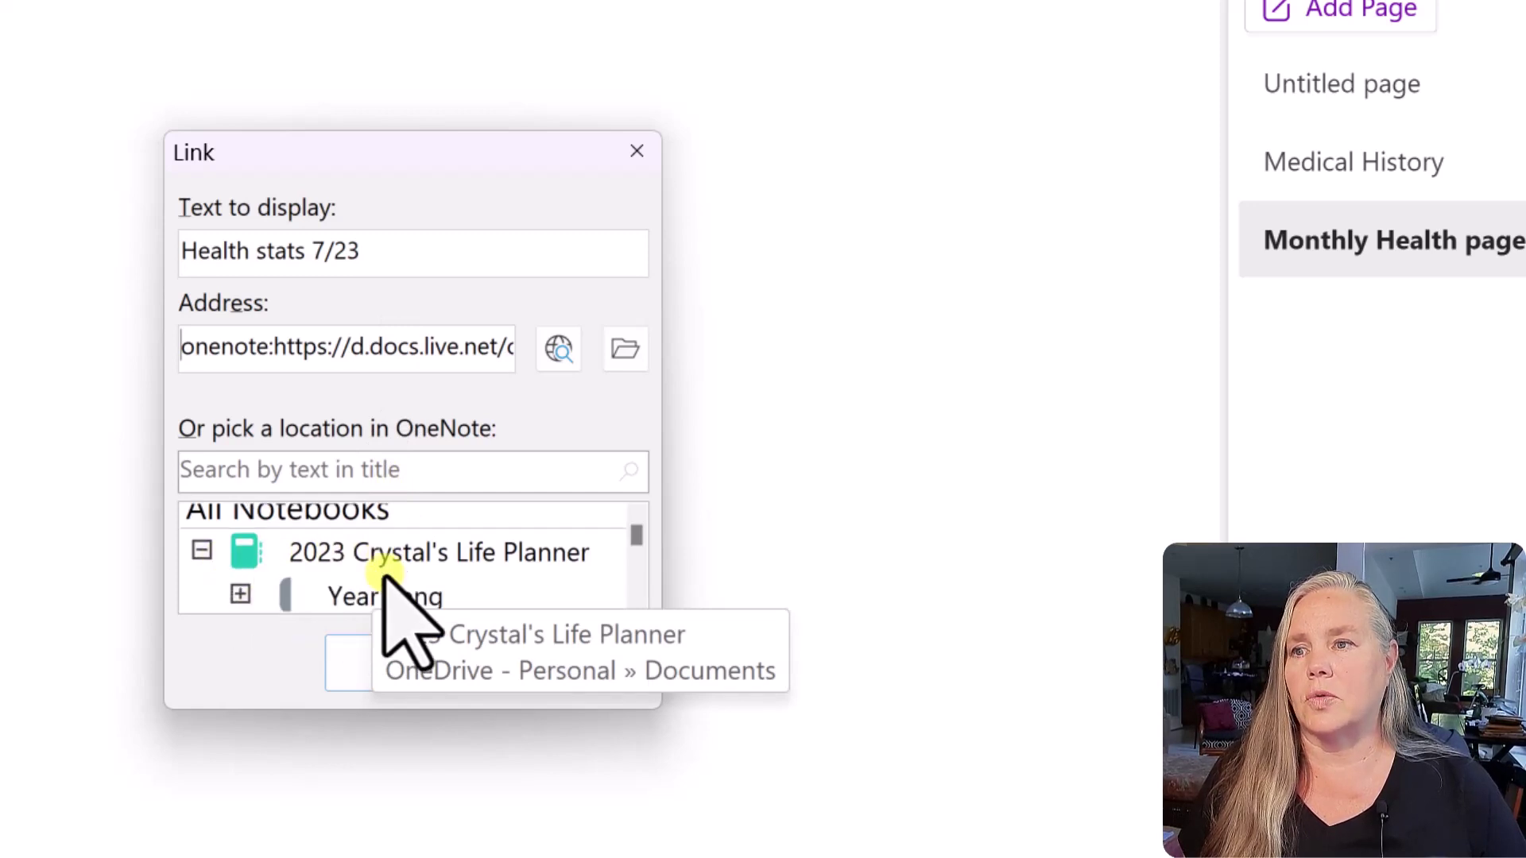
pyautogui.scroll(-4, 384, 577)
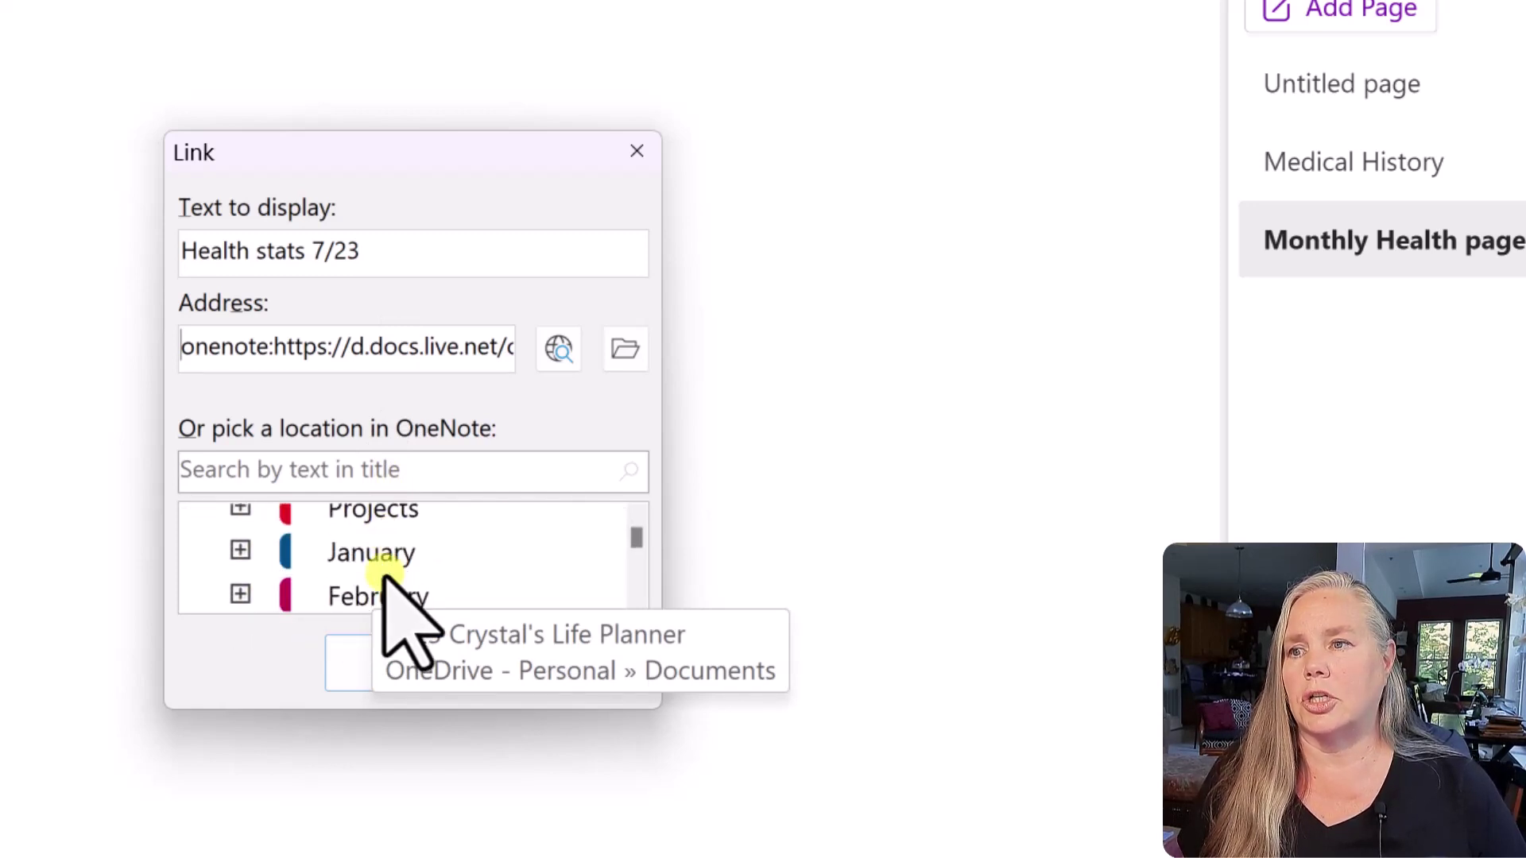
pyautogui.scroll(-4, 384, 576)
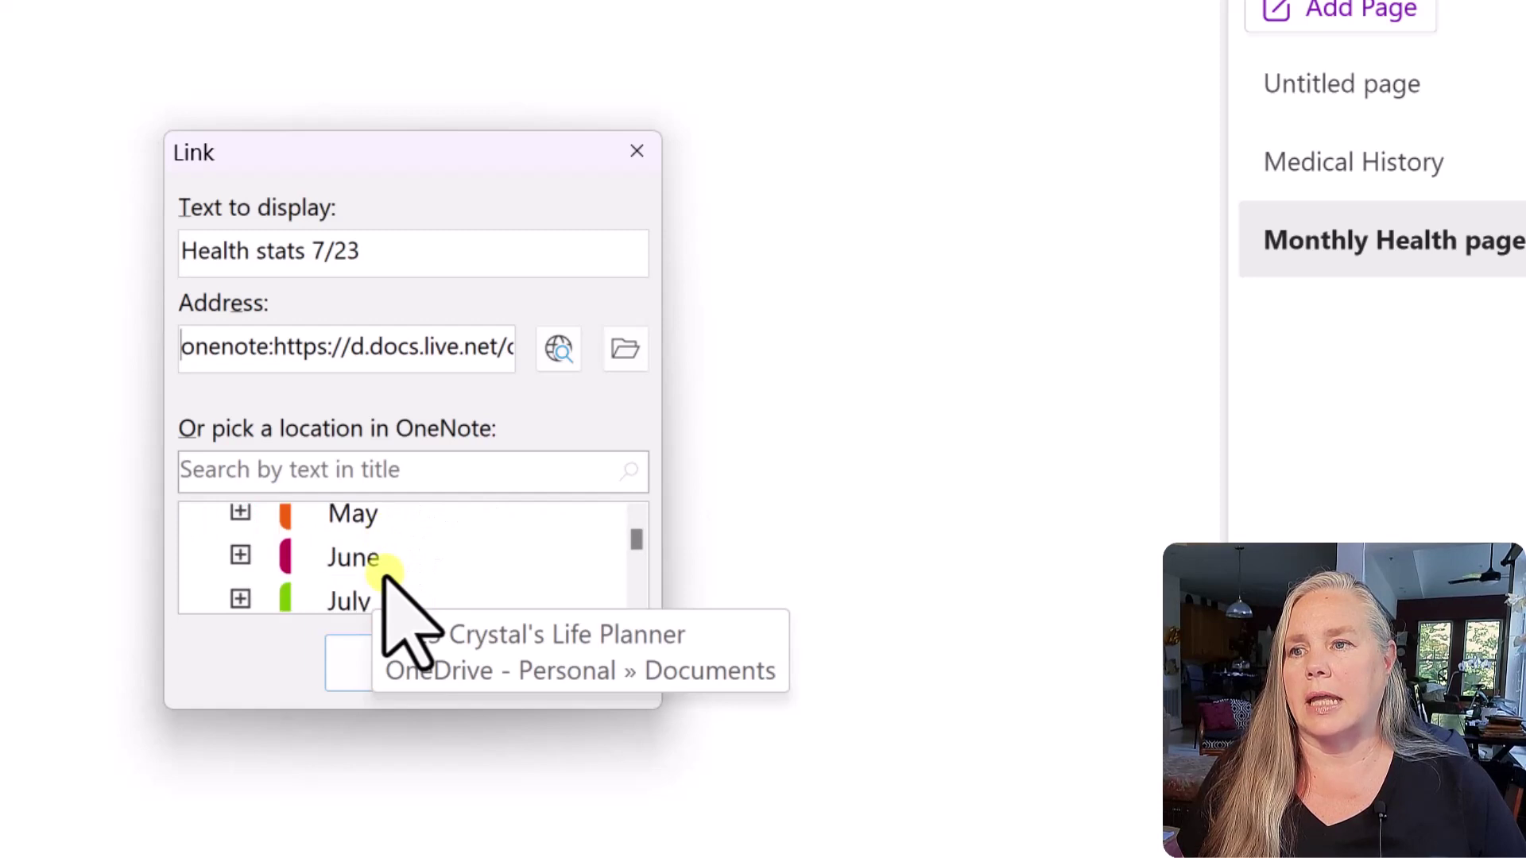
pyautogui.scroll(-1, 318, 572)
pyautogui.click(238, 557)
pyautogui.scroll(-1, 437, 549)
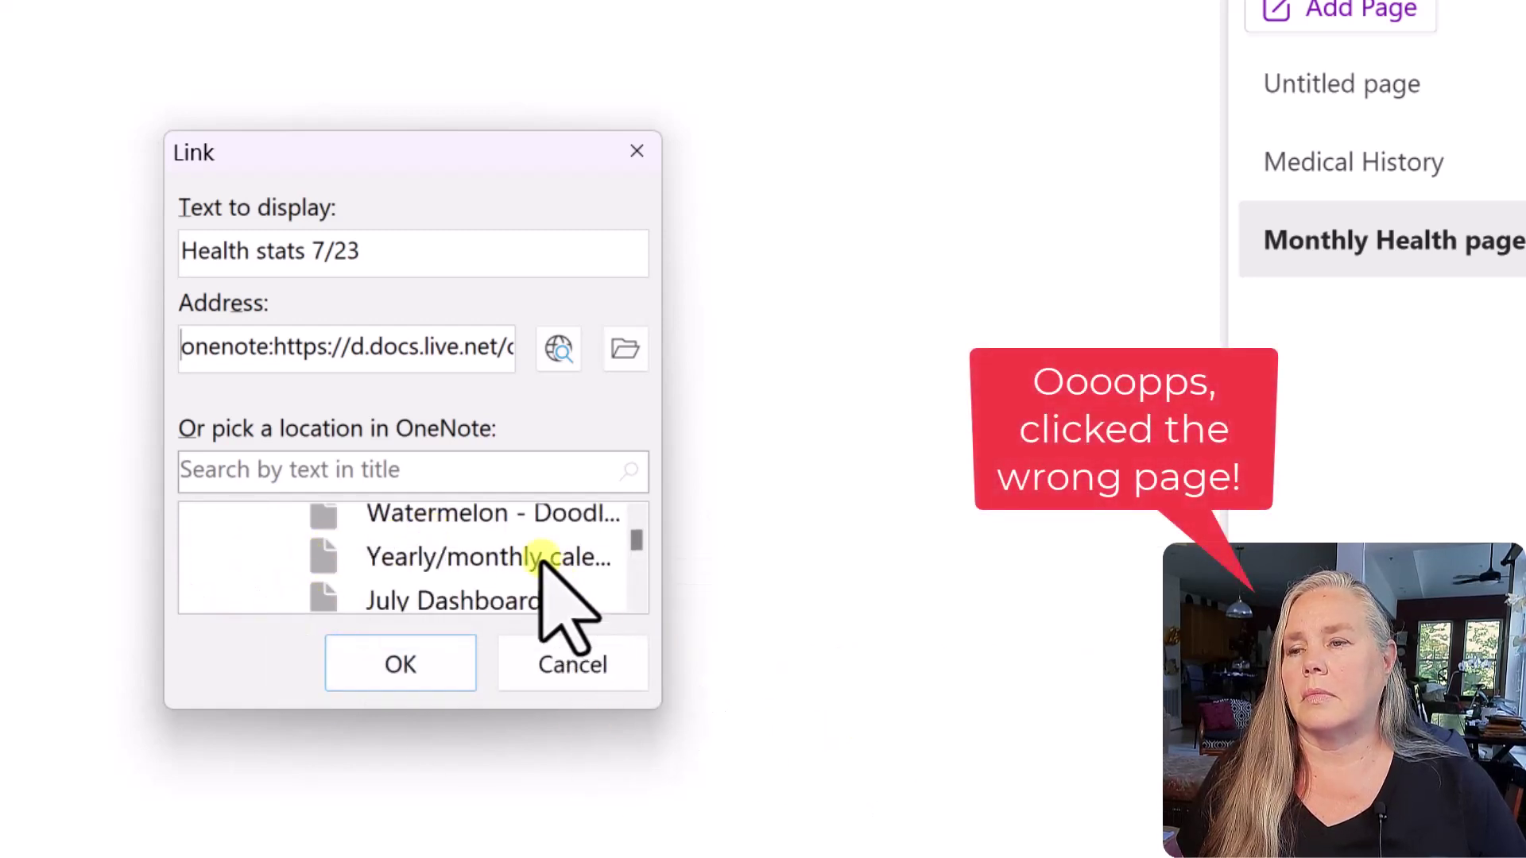
pyautogui.click(536, 556)
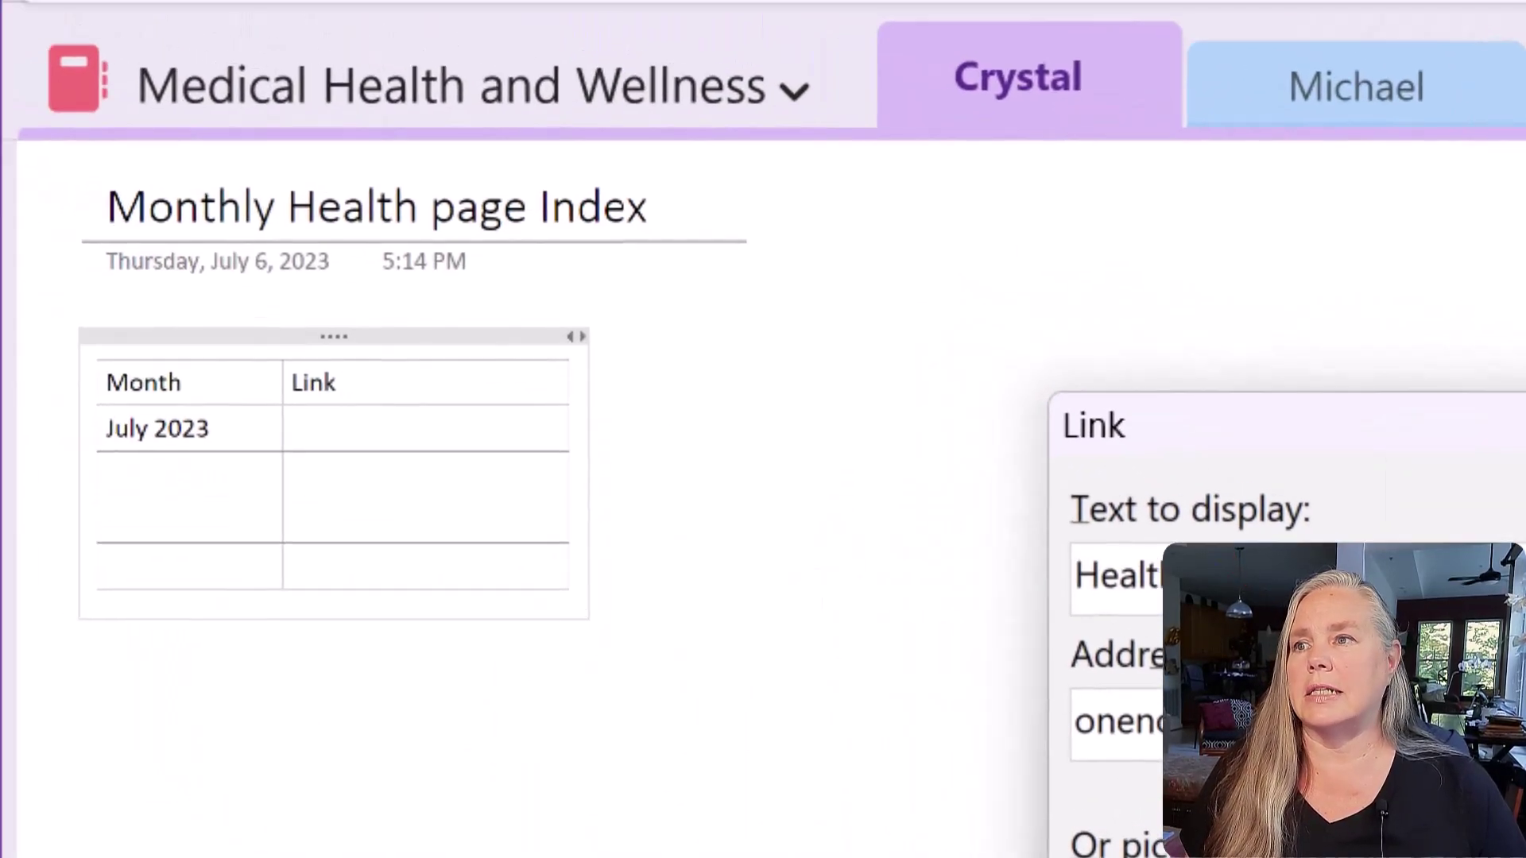
pyautogui.press('Return')
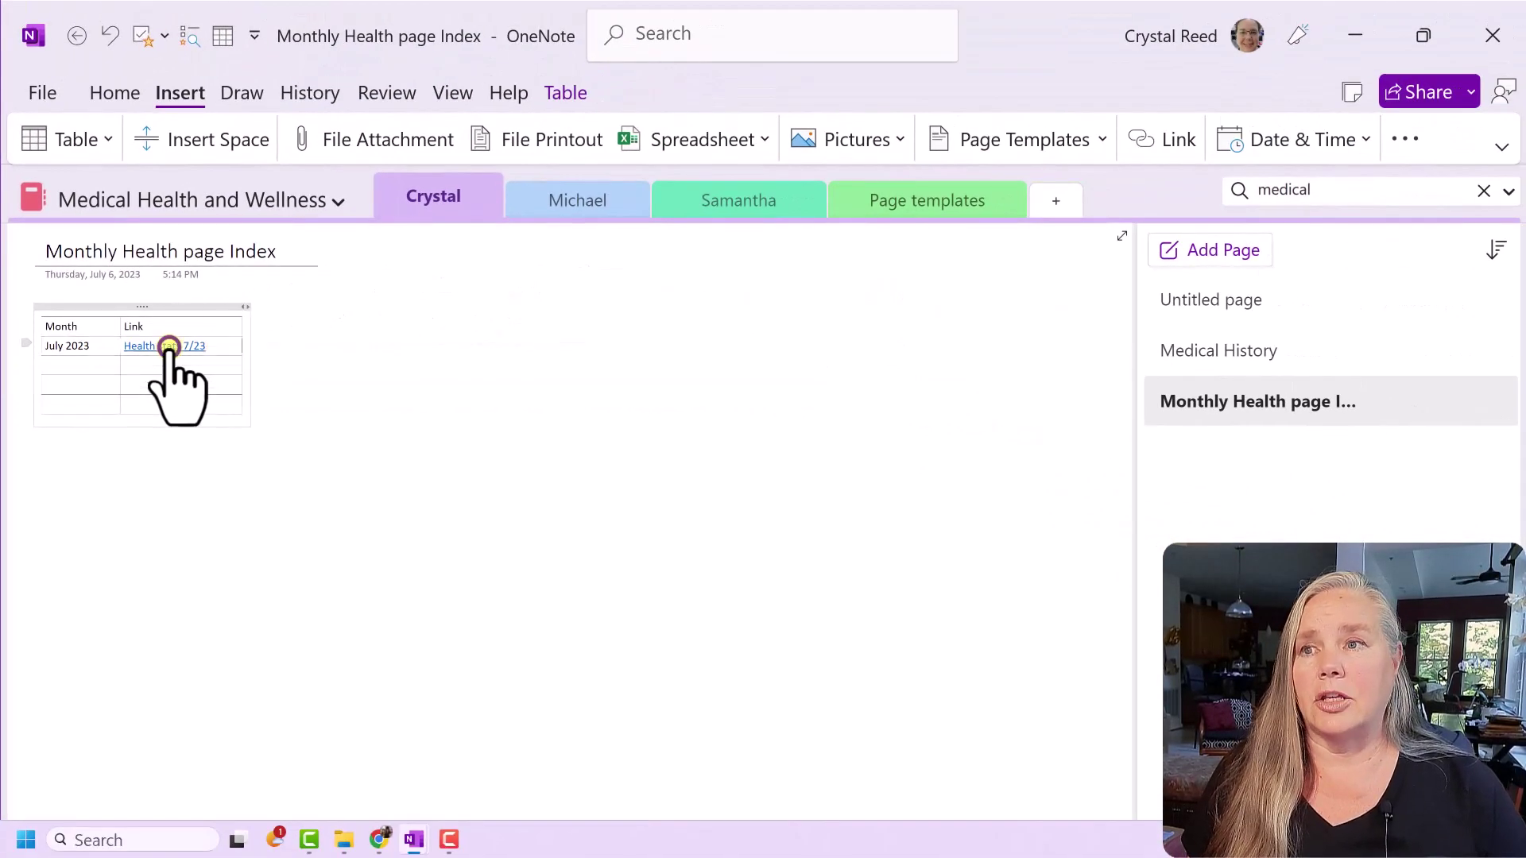
# Open the "Health stats 7/23" link in the July 2023 row for editing and clear its address.
pyautogui.click(169, 347)
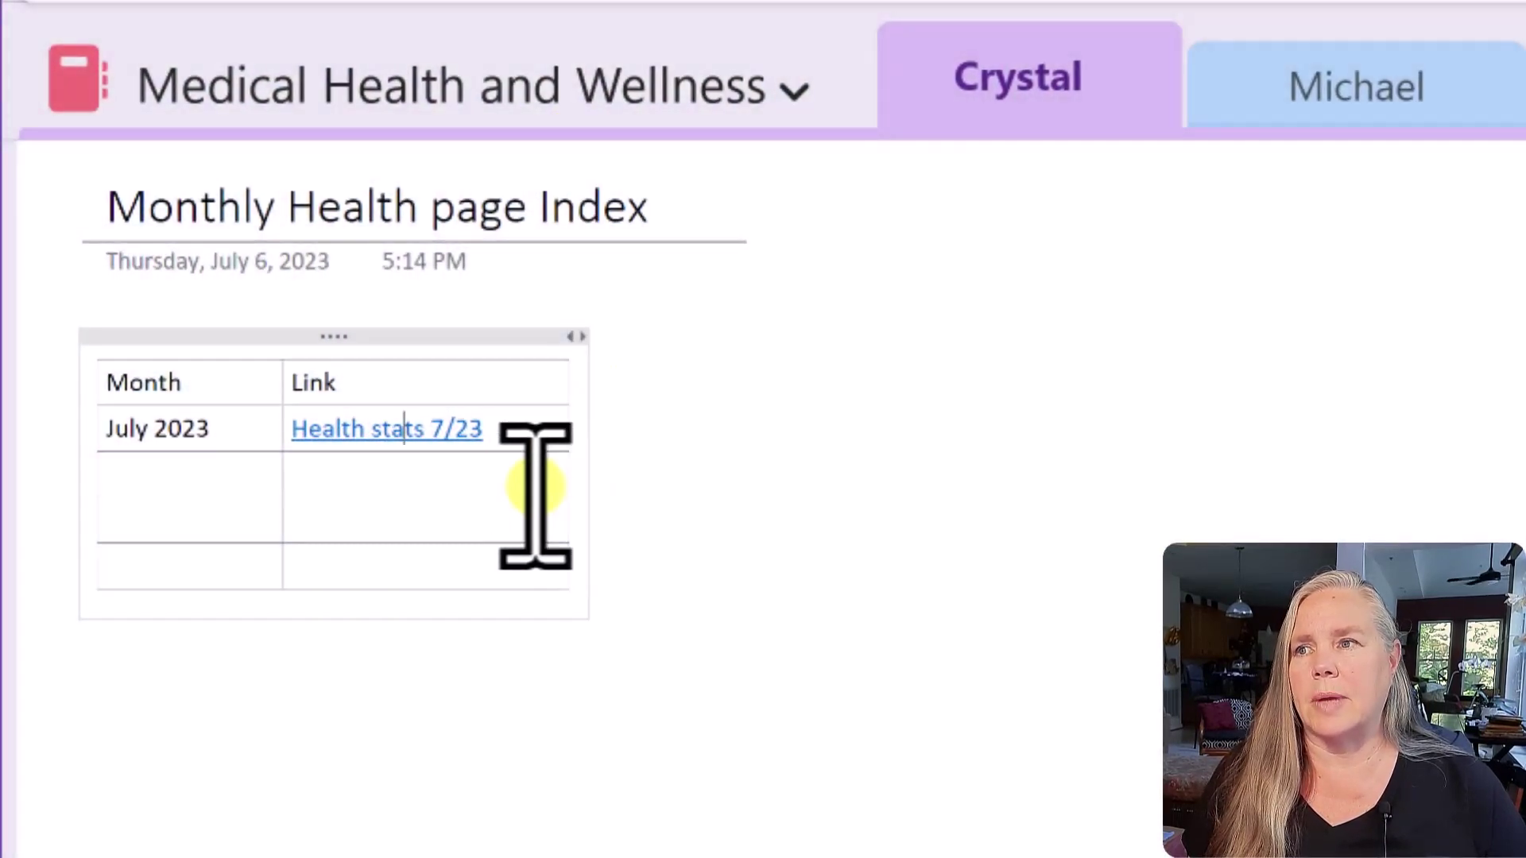
pyautogui.moveTo(508, 429); pyautogui.dragTo(291, 436)
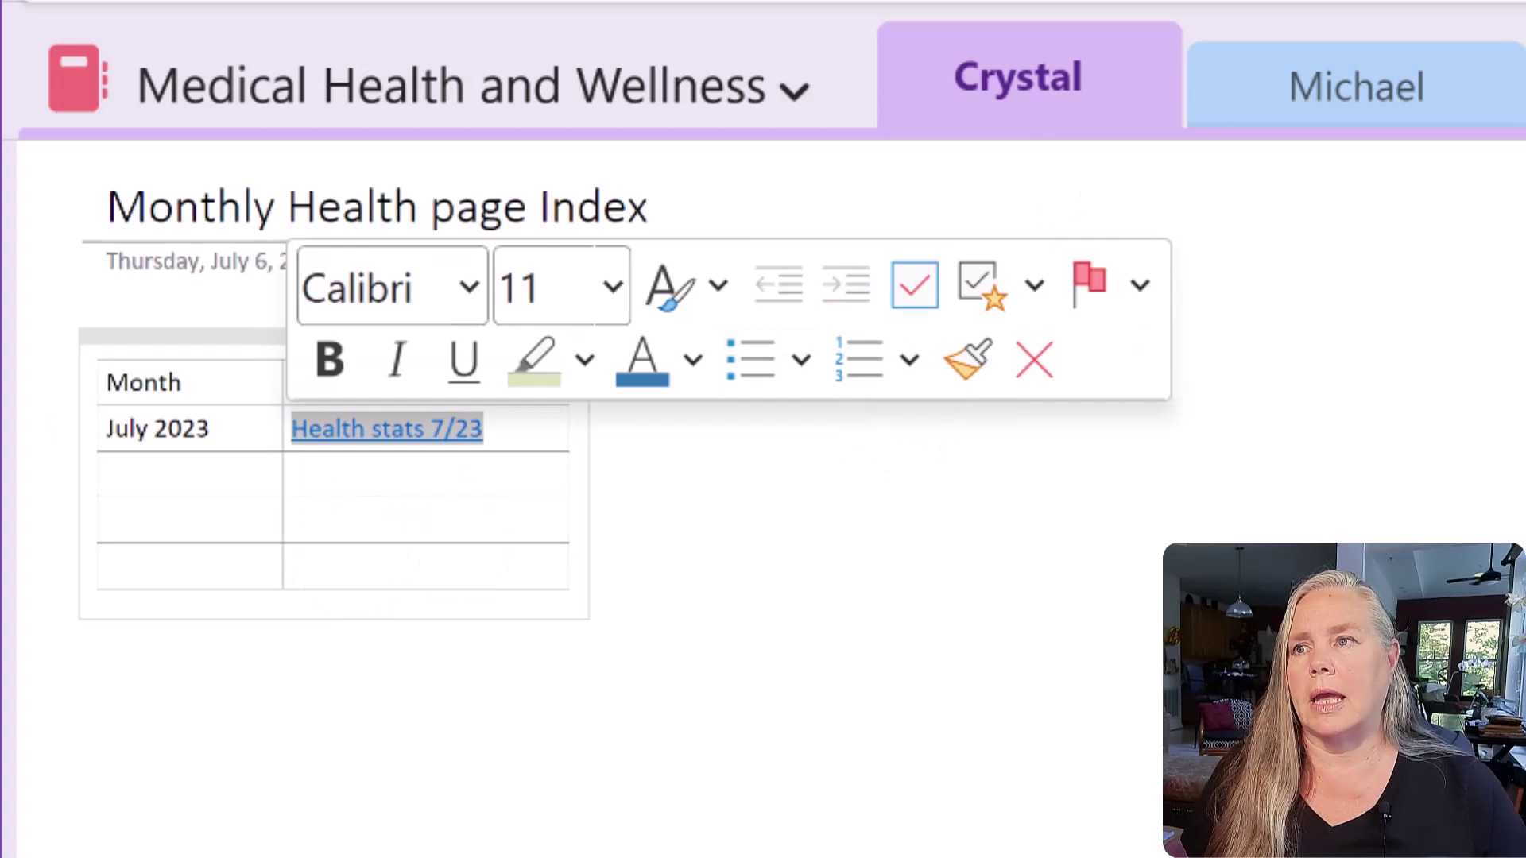
pyautogui.rightClick(446, 429)
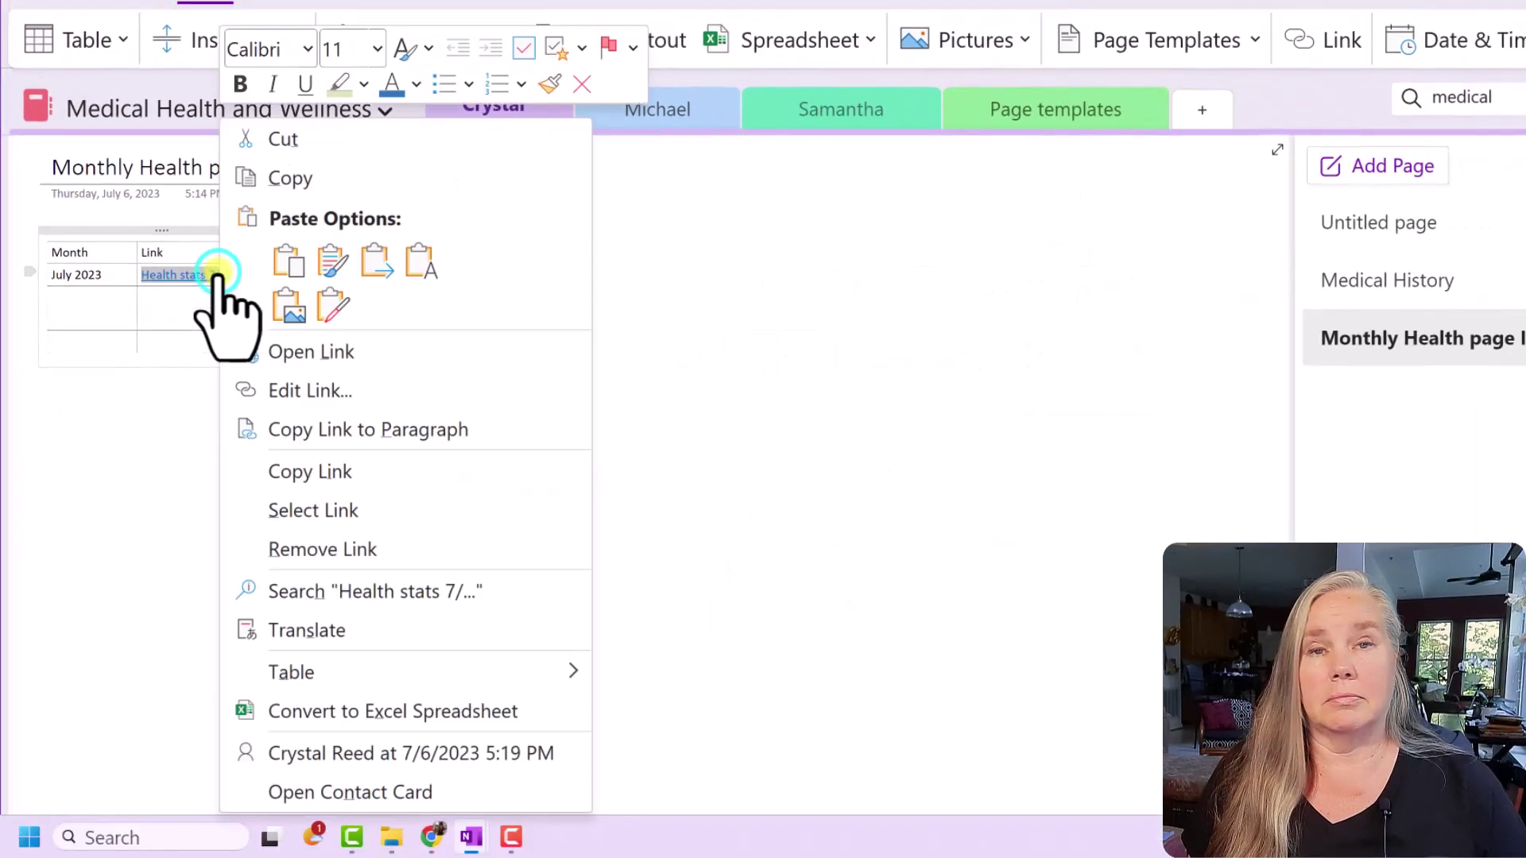
pyautogui.click(297, 389)
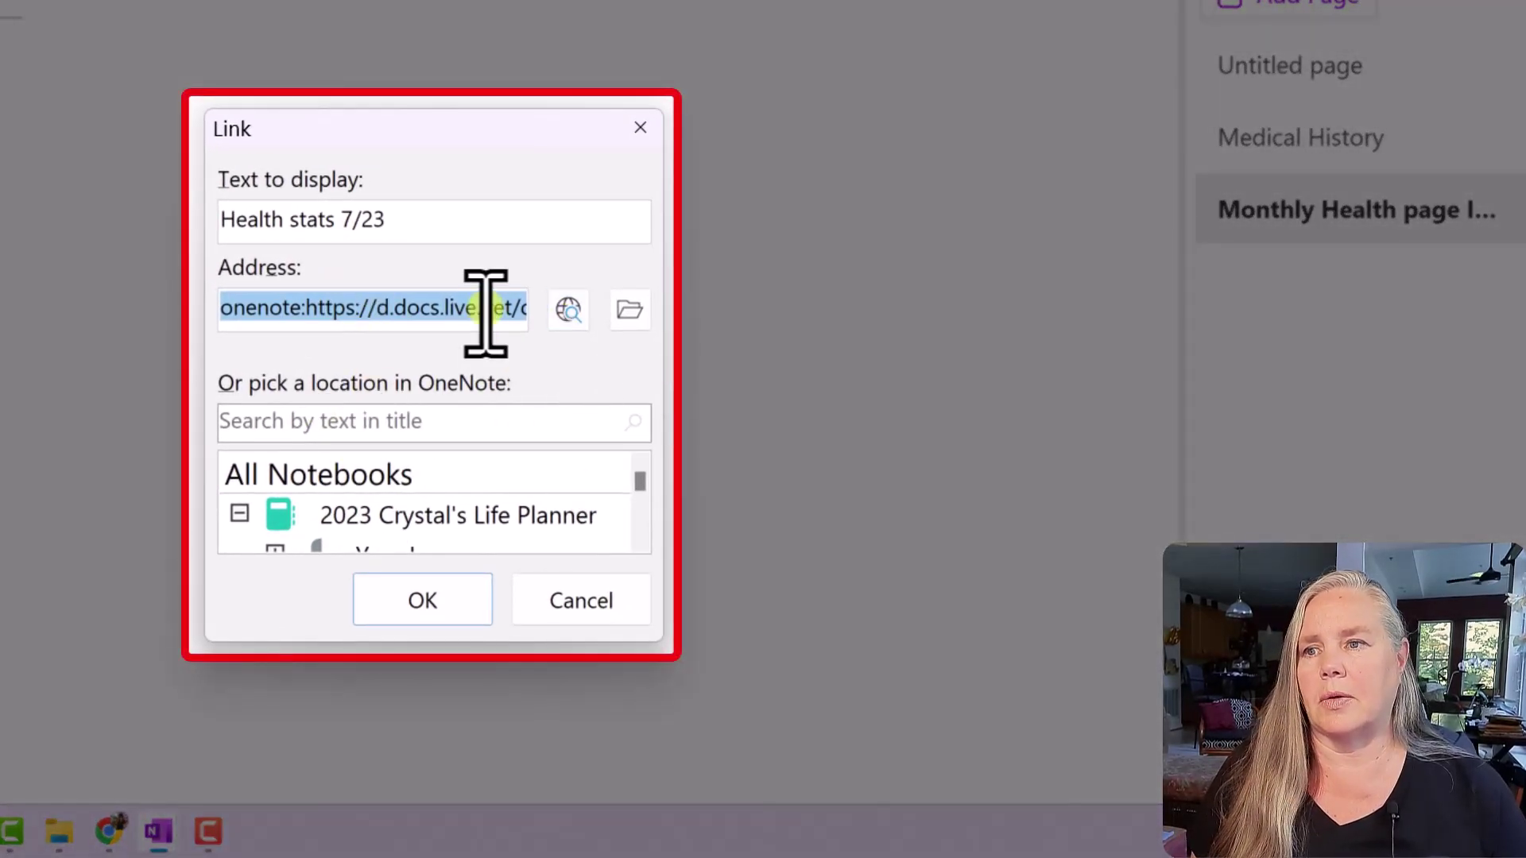
pyautogui.press('Delete')
# Point the link to the July Health and Habits page in the July section of the 2023 life planner notebook.
pyautogui.scroll(-2, 426, 528)
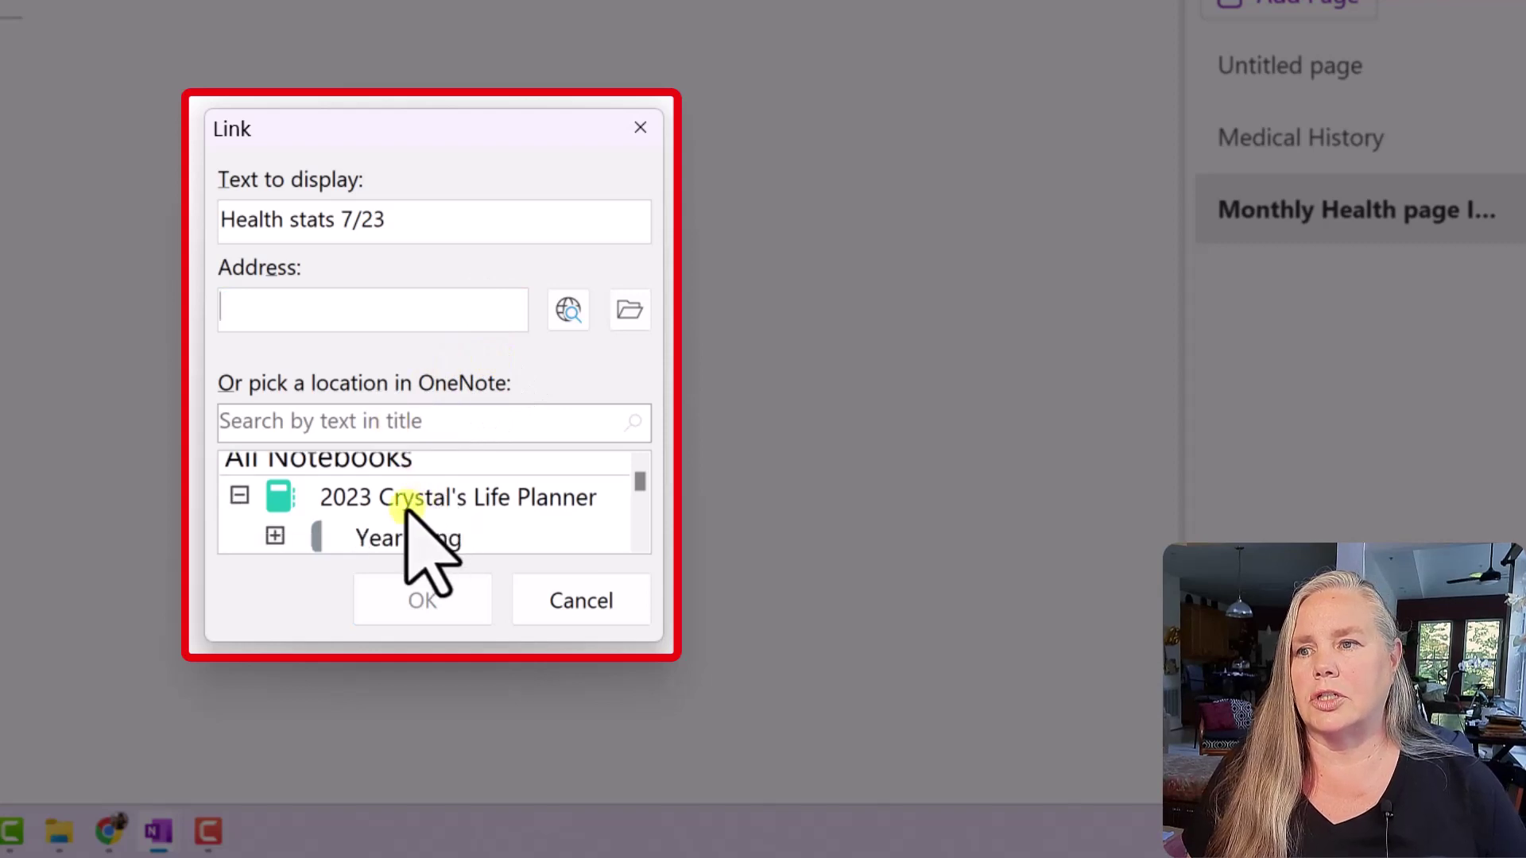
pyautogui.scroll(-6, 407, 508)
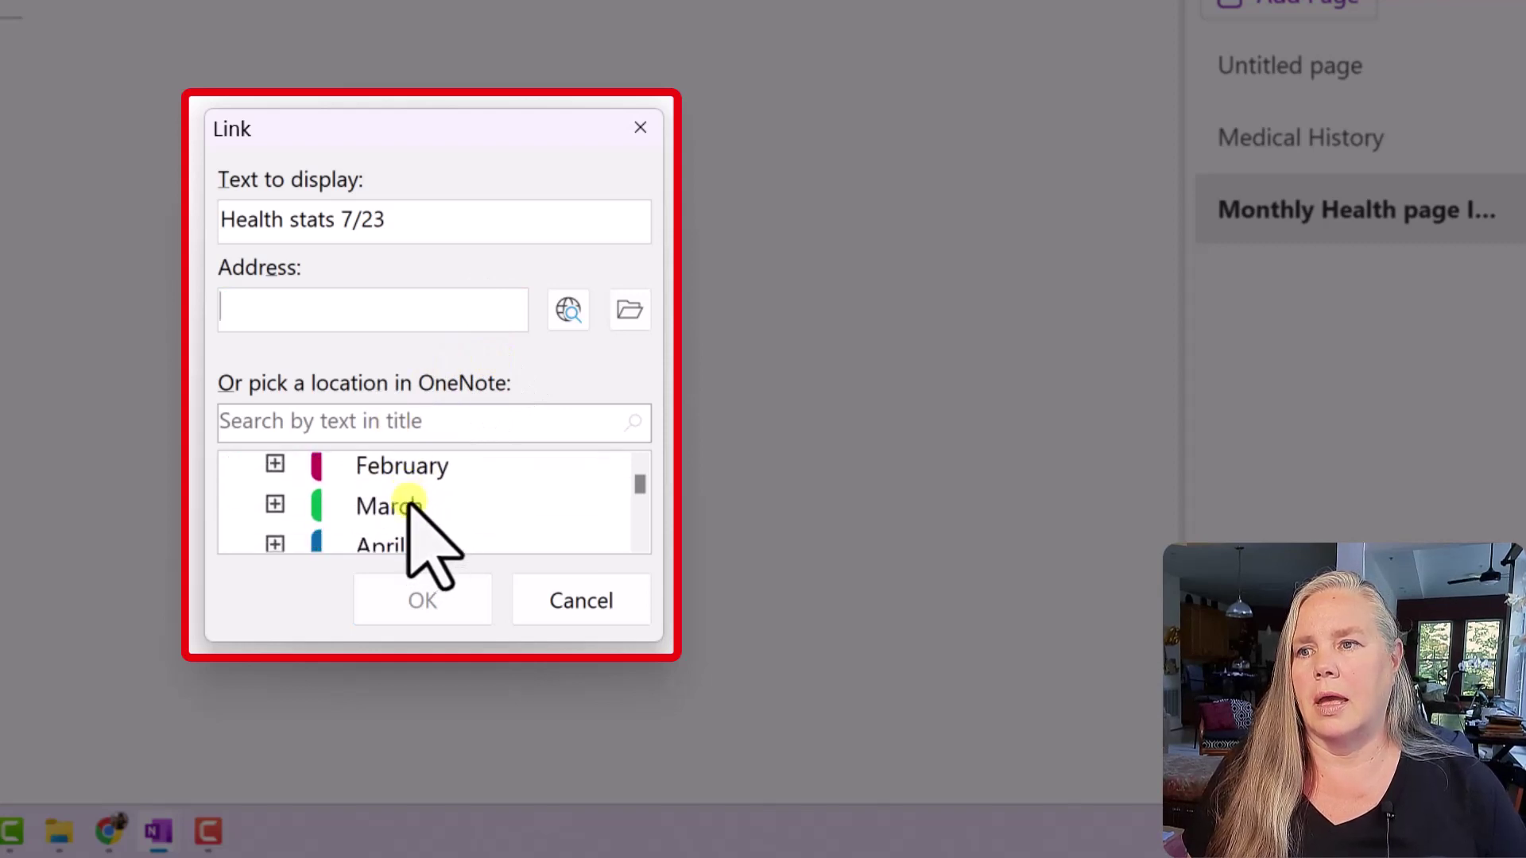
pyautogui.scroll(-2, 409, 516)
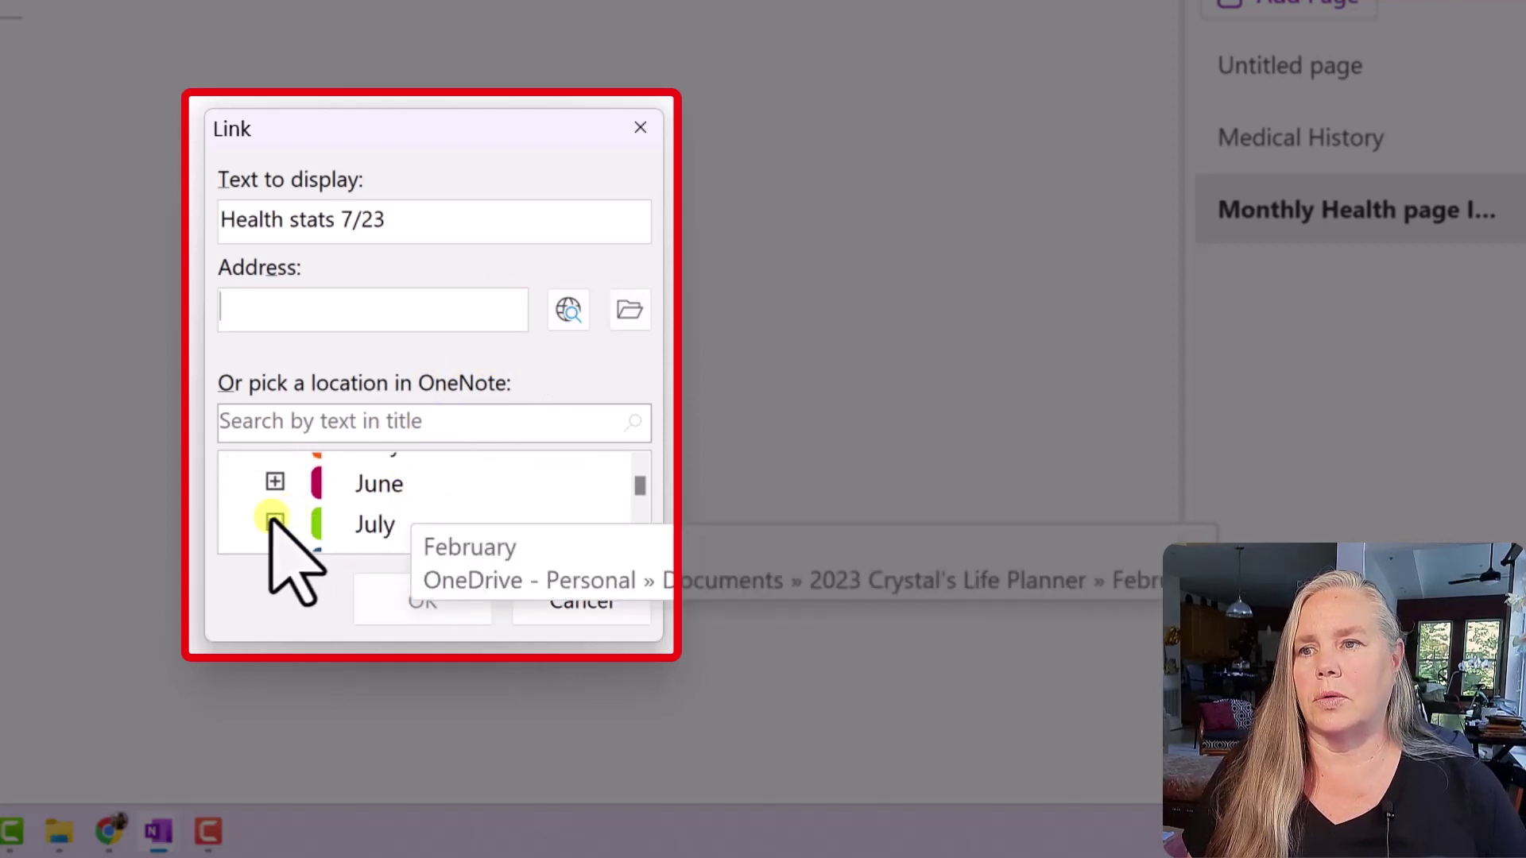
pyautogui.click(272, 518)
pyautogui.scroll(-3, 370, 520)
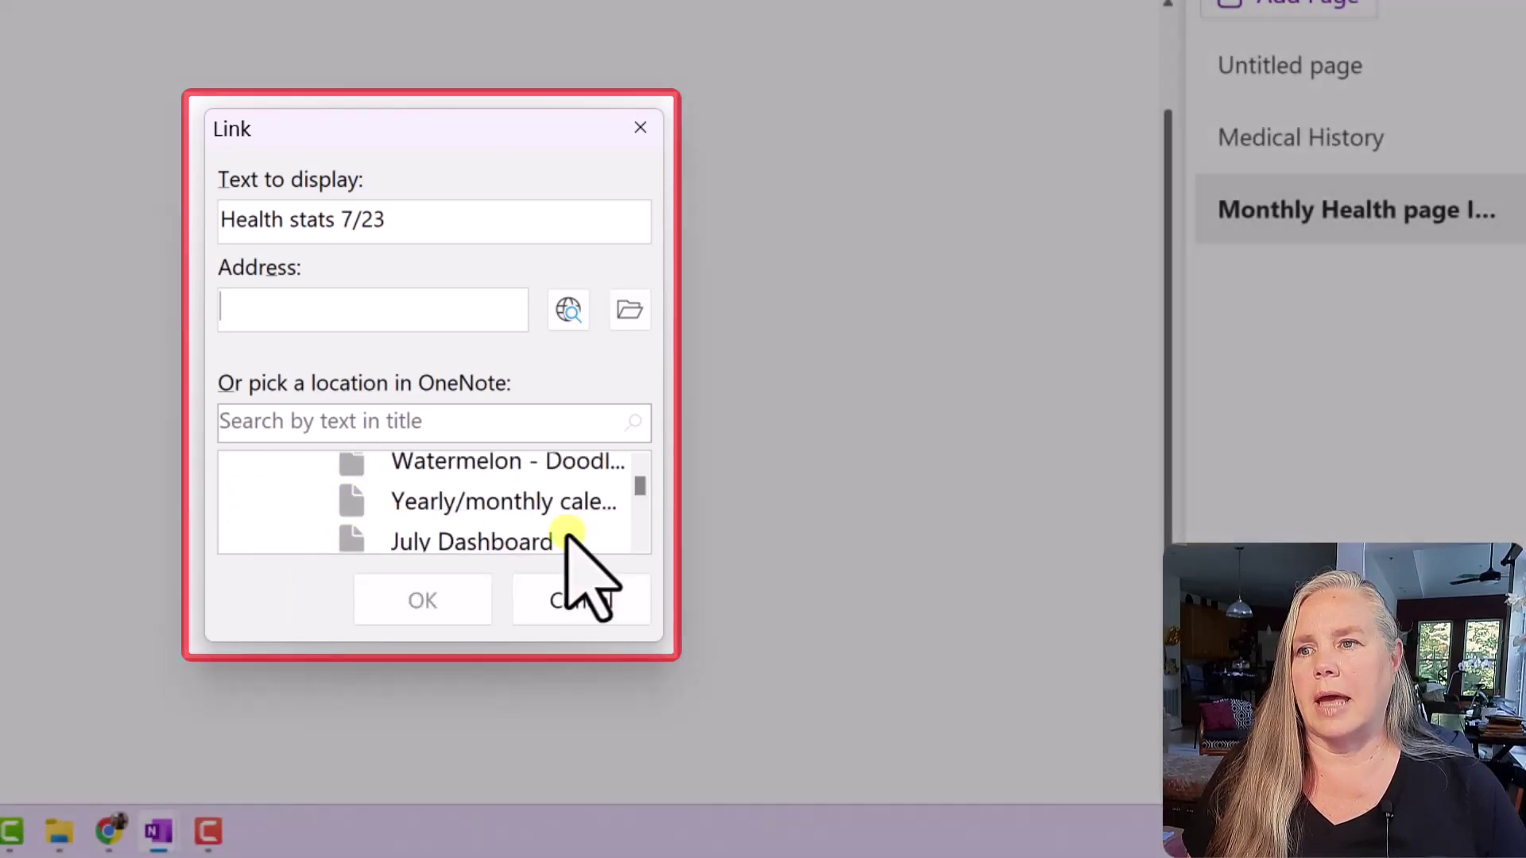
pyautogui.scroll(-1, 575, 547)
pyautogui.scroll(-1, 568, 534)
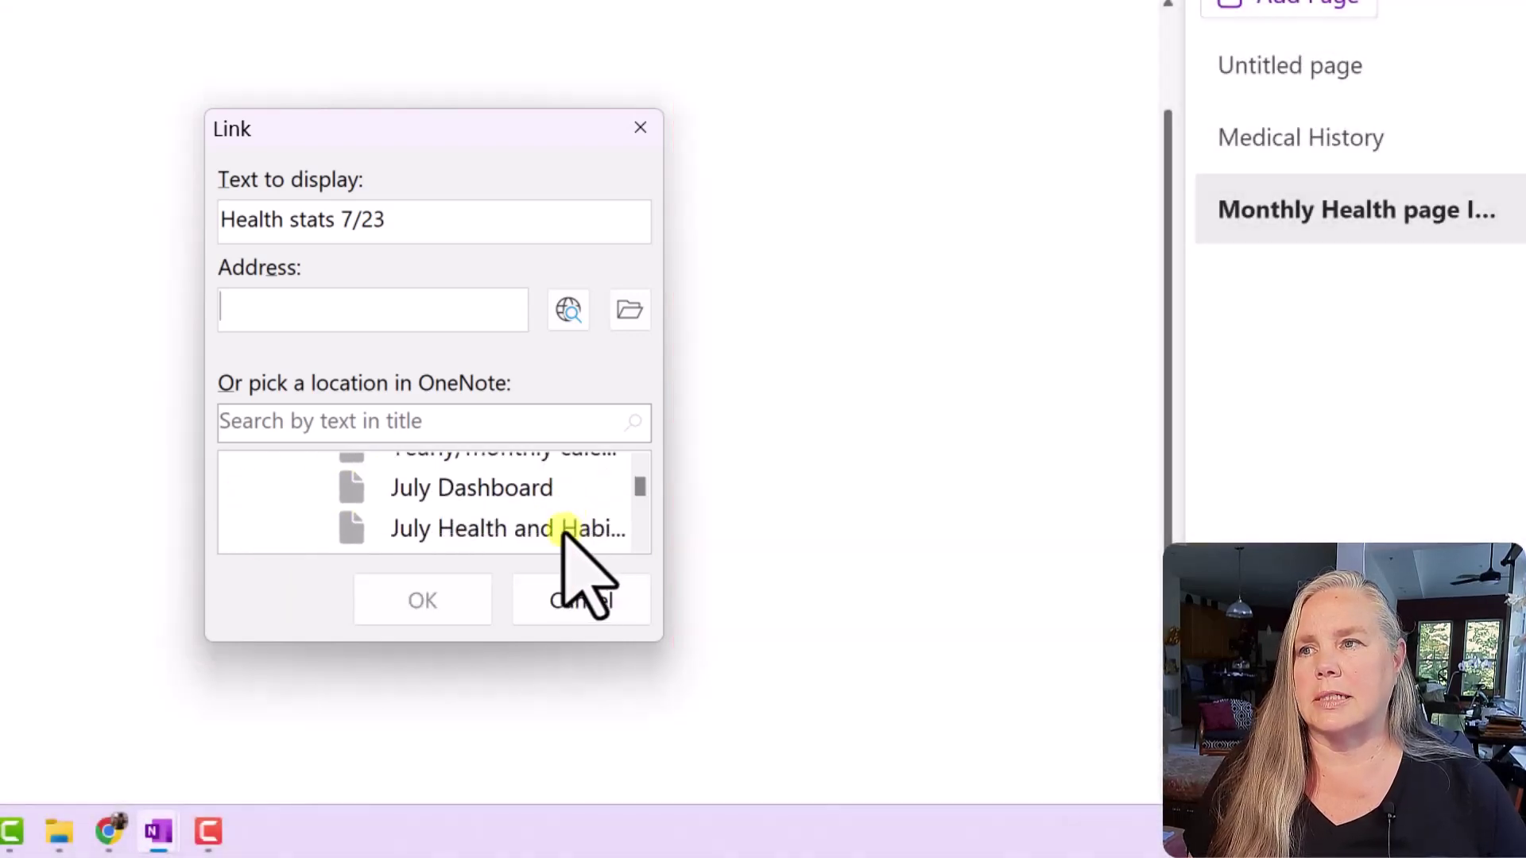
pyautogui.click(472, 528)
pyautogui.click(422, 600)
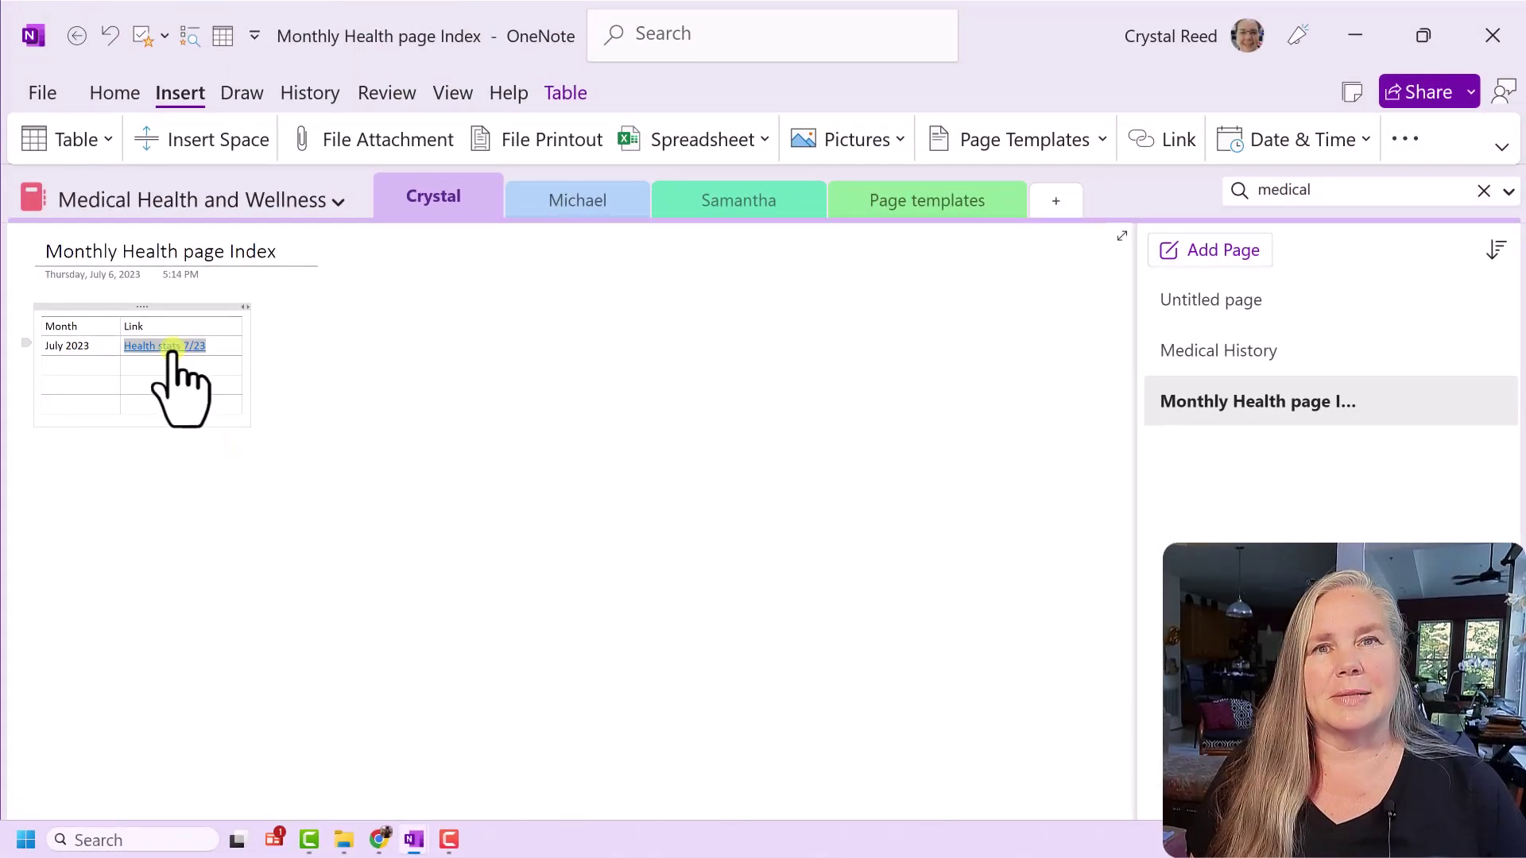
# Follow the "Health stats 7/23" link to test it and return to the Monthly Health page Index page.
pyautogui.click(172, 347)
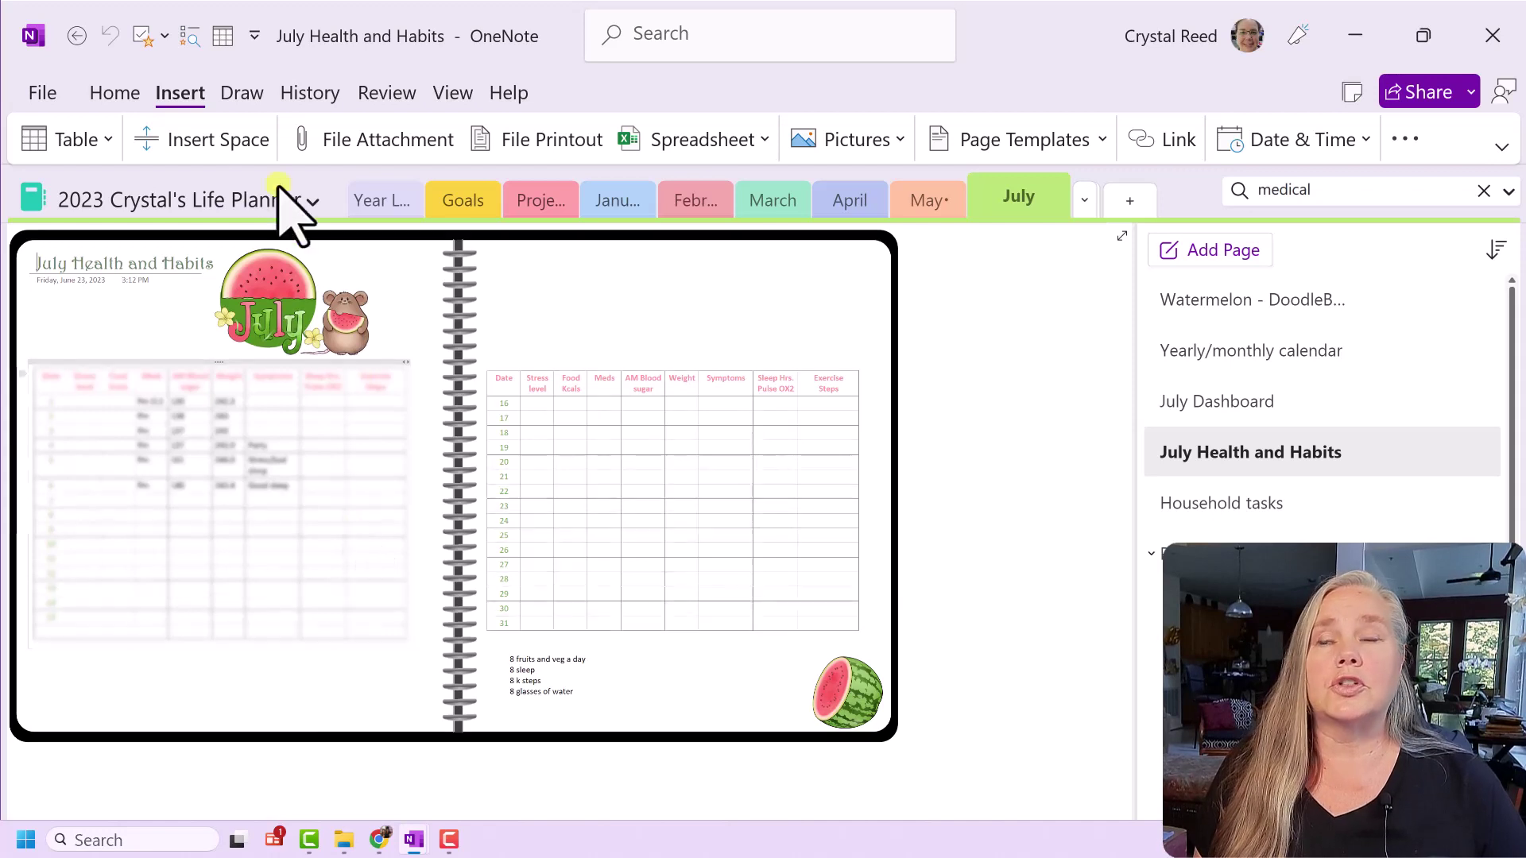
pyautogui.click(80, 35)
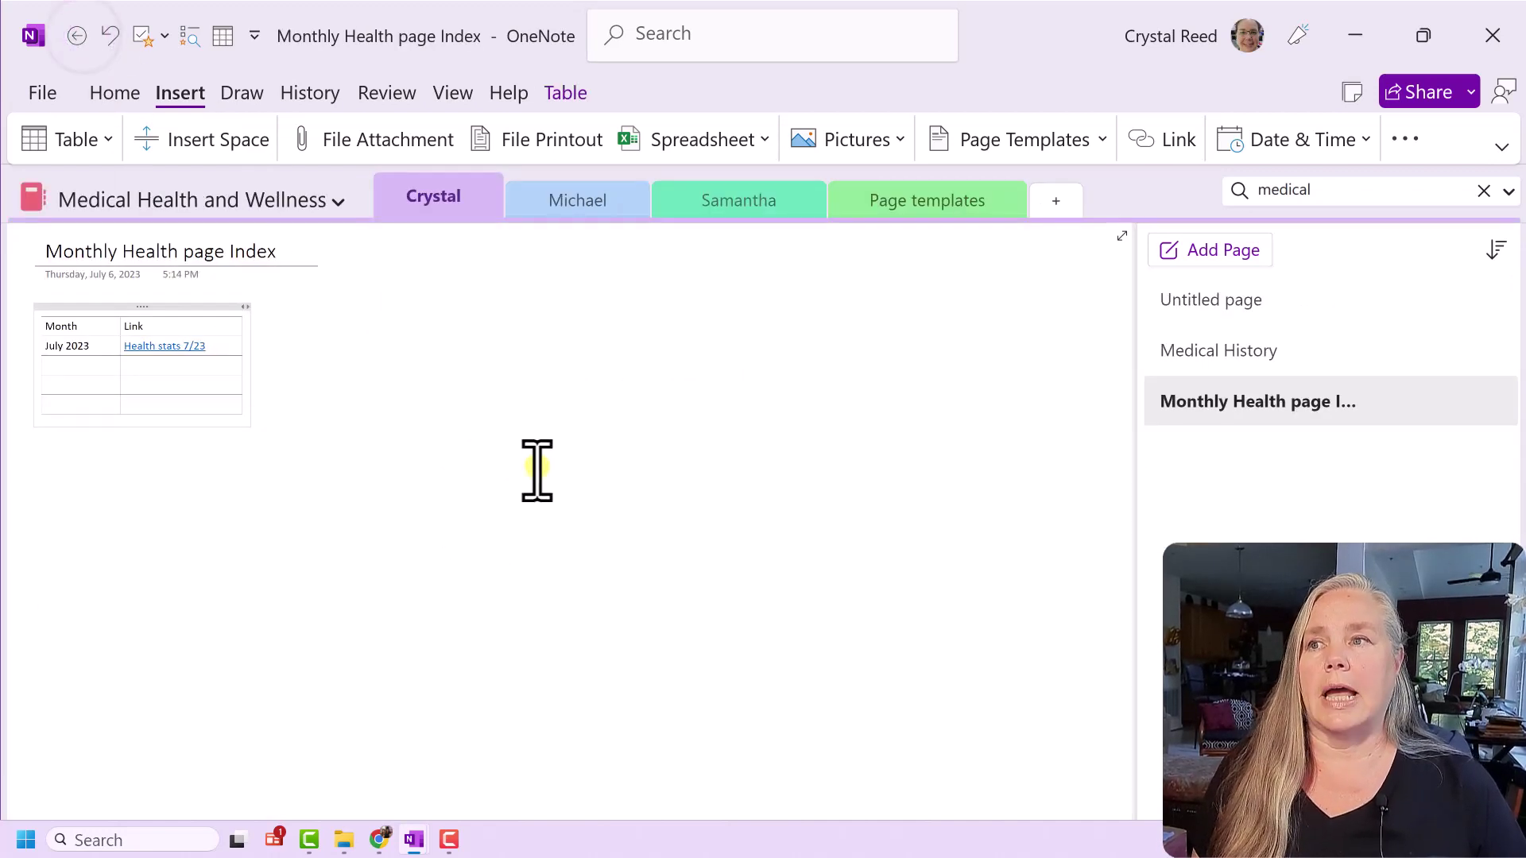